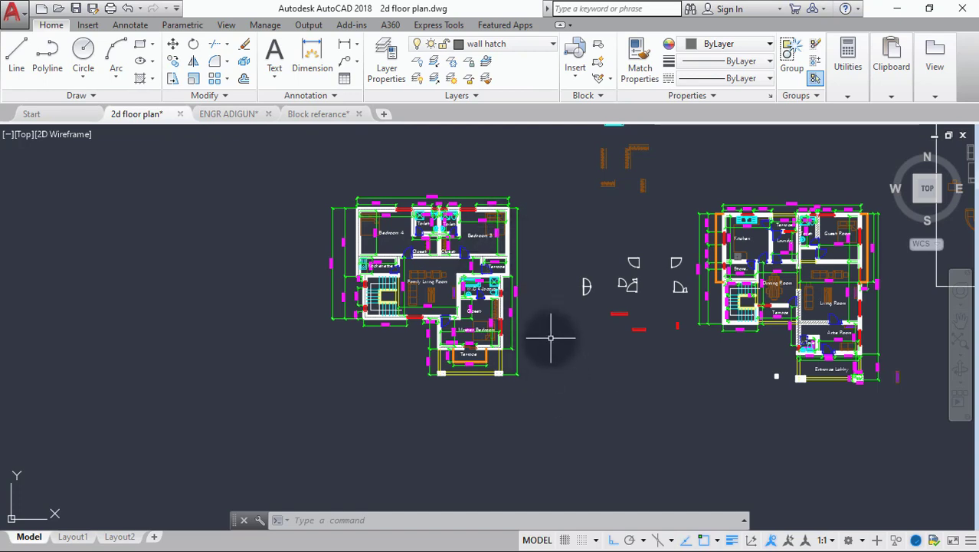
Turn off the Dim, Text and FURNITURE layers by picking a dimension, a room label and a furniture piece
{"action": "left_click", "coordinate": [418, 63]}
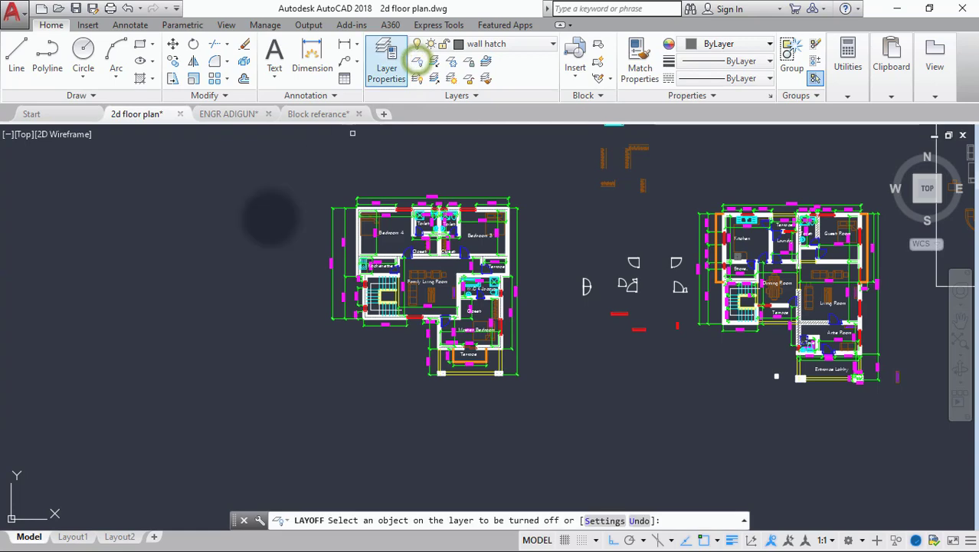
{"action": "left_click", "coordinate": [343, 238]}
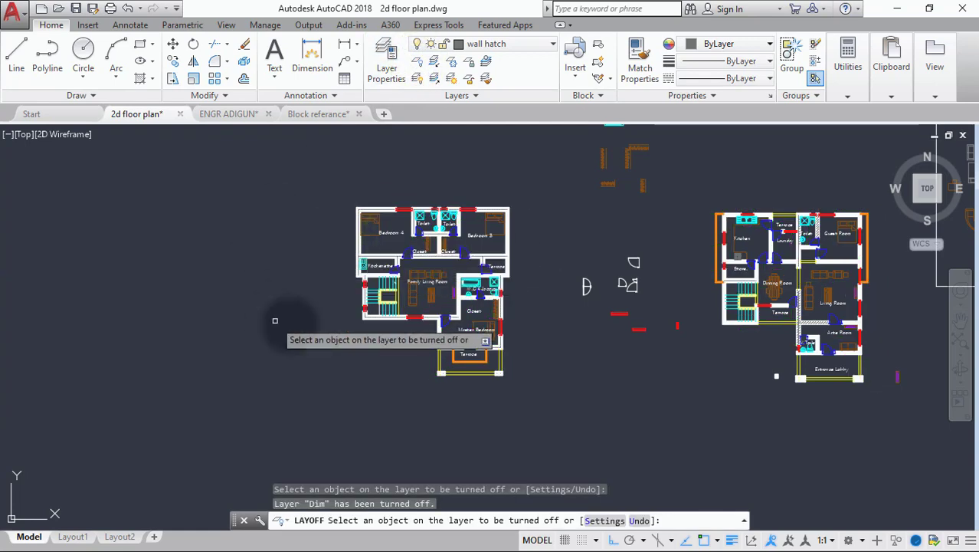
{"action": "left_click", "coordinate": [429, 280]}
{"action": "scroll", "coordinate": [429, 285], "scroll_direction": "up", "scroll_amount": 4}
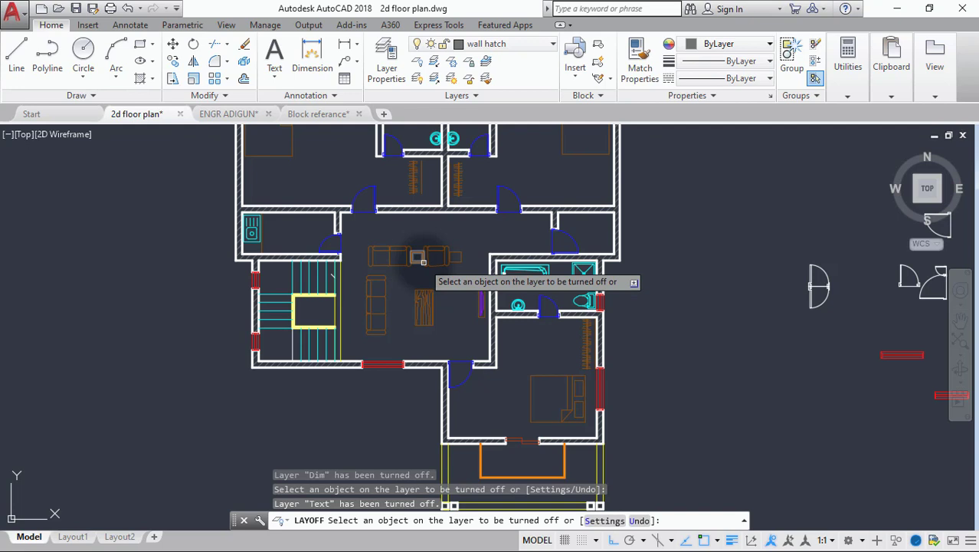
{"action": "left_click", "coordinate": [418, 260]}
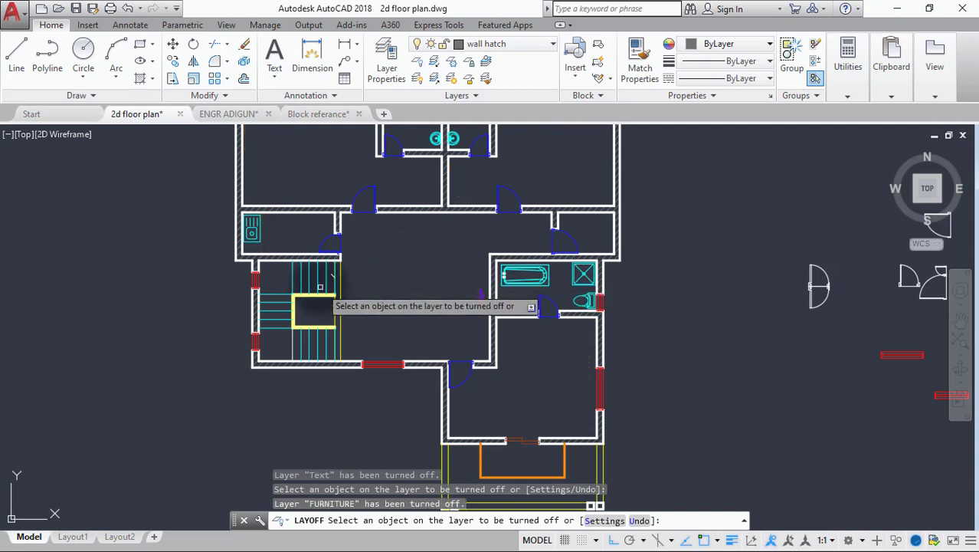
Turn off the sanitary, Door, stairs and Window layers by picking one object on each in the upper-floor plan
{"action": "left_click", "coordinate": [253, 231]}
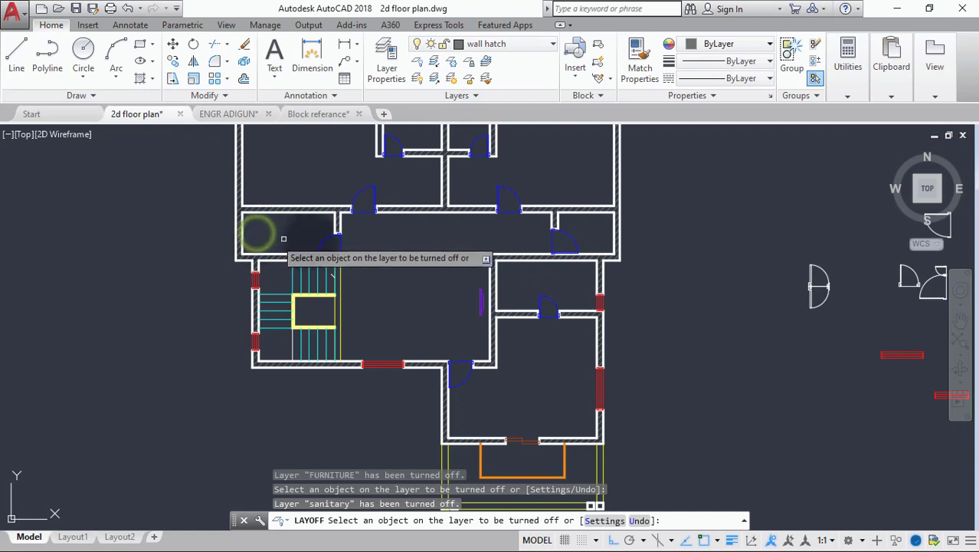
{"action": "left_click", "coordinate": [369, 210]}
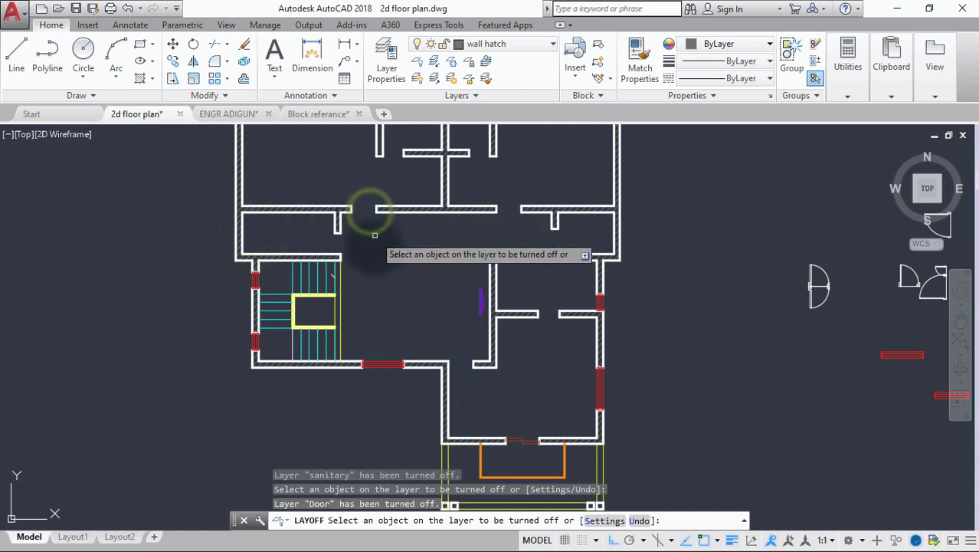
{"action": "left_click", "coordinate": [295, 282]}
{"action": "left_click", "coordinate": [290, 282]}
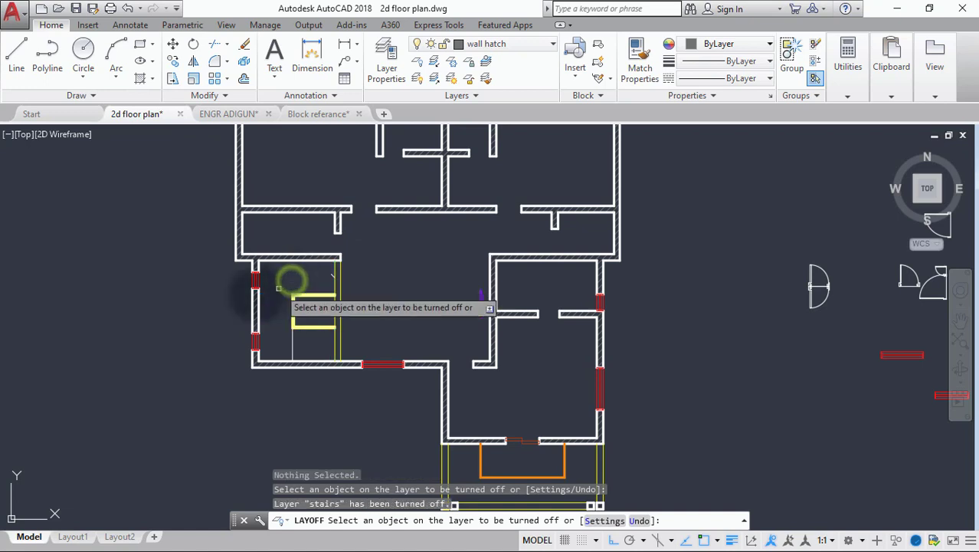
{"action": "left_click", "coordinate": [257, 281]}
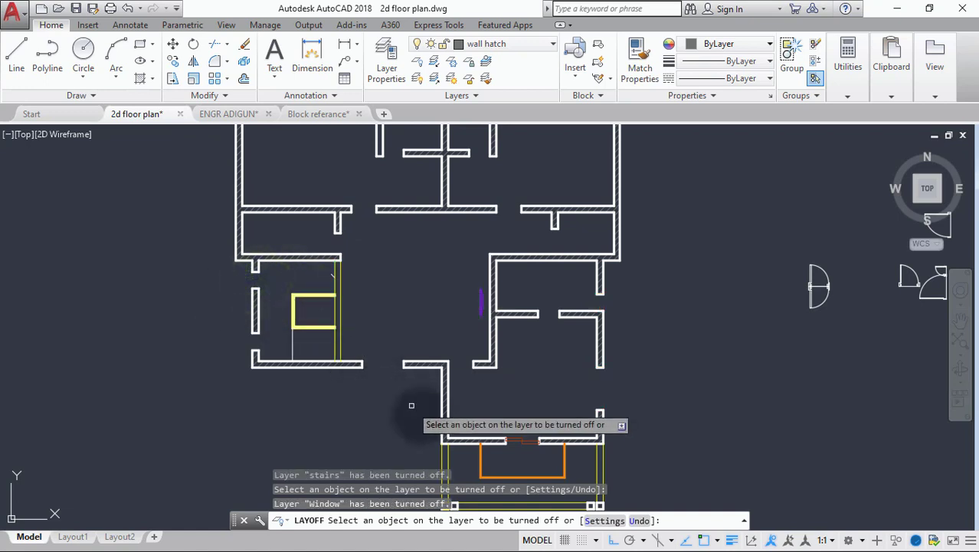
{"action": "scroll", "coordinate": [411, 402], "scroll_direction": "down", "scroll_amount": 2}
{"action": "middle_click_drag", "start_coordinate": [413, 400], "coordinate": [414, 333]}
{"action": "key", "text": "Return"}
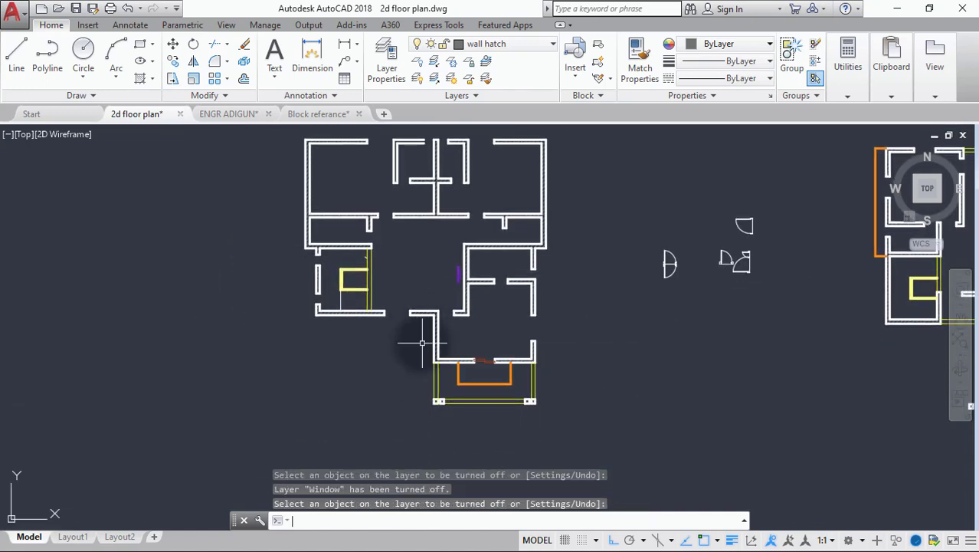
Copy the whole bedroom-floor plan from its upper-left corner to the empty space well west of the original
{"action": "scroll", "coordinate": [421, 342], "scroll_direction": "down", "scroll_amount": 2}
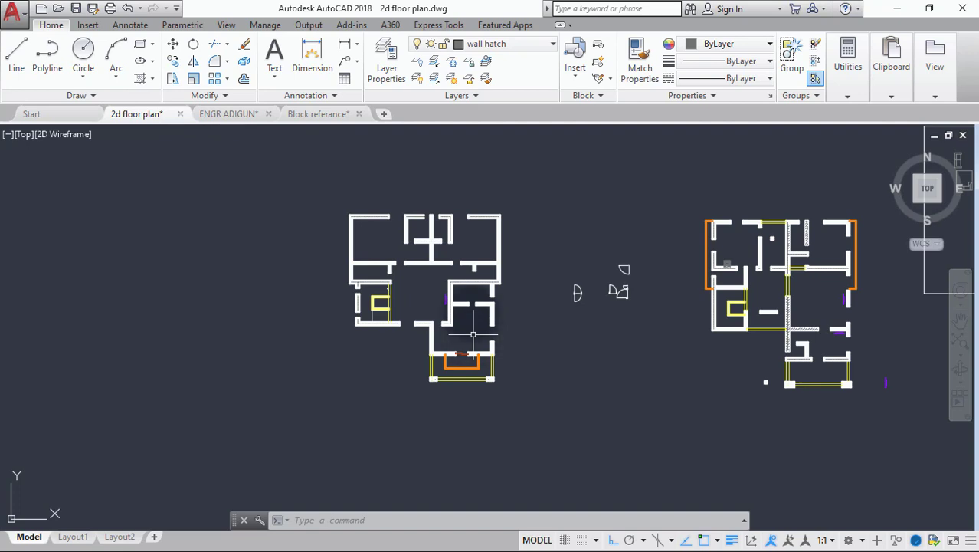
{"action": "left_click", "coordinate": [173, 63]}
{"action": "left_click", "coordinate": [533, 181]}
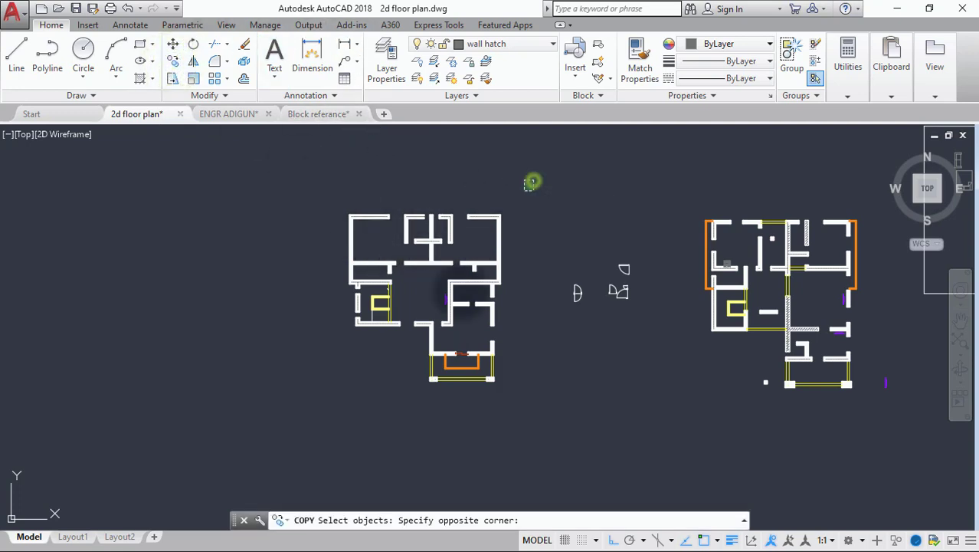
{"action": "left_click", "coordinate": [334, 410]}
{"action": "key", "text": "Return"}
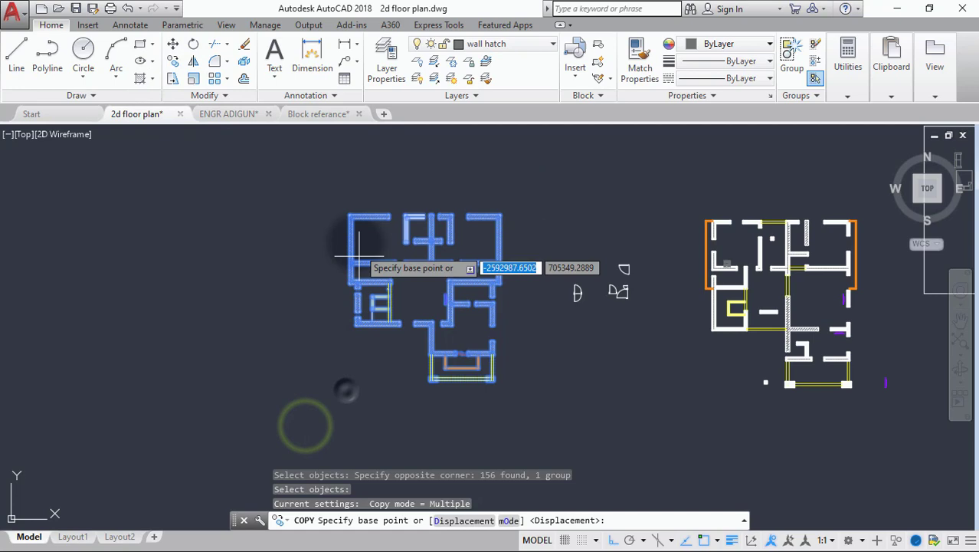
{"action": "left_click", "coordinate": [346, 216]}
{"action": "scroll", "coordinate": [131, 245], "scroll_direction": "down", "scroll_amount": 5}
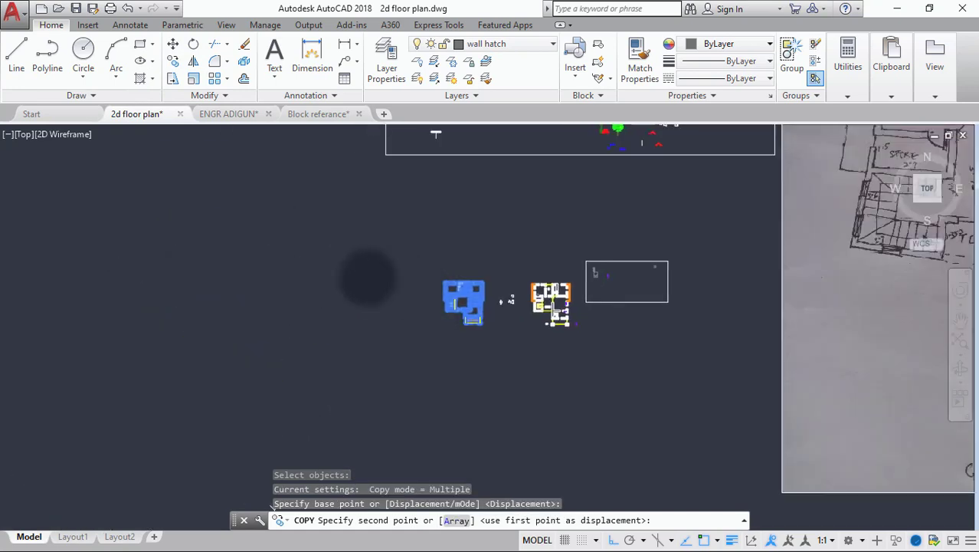
{"action": "left_click", "coordinate": [253, 306]}
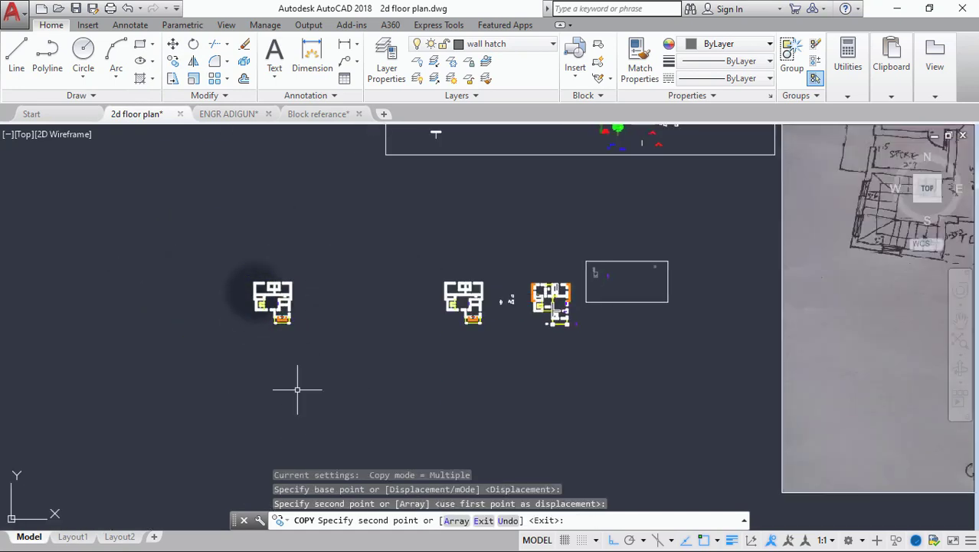
{"action": "key", "text": "Escape"}
Start a polyline at the copied plan's upper-left outer corner and trace its north edge to the upper-right corner
{"action": "middle_click_drag", "start_coordinate": [220, 270], "coordinate": [470, 274]}
{"action": "scroll", "coordinate": [477, 324], "scroll_direction": "up", "scroll_amount": 5}
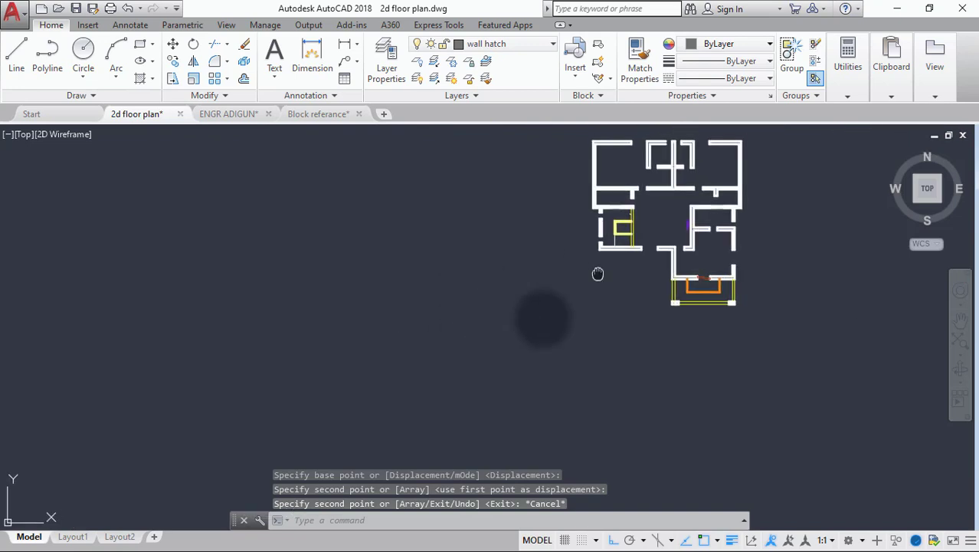
{"action": "middle_click_drag", "start_coordinate": [597, 271], "coordinate": [468, 369]}
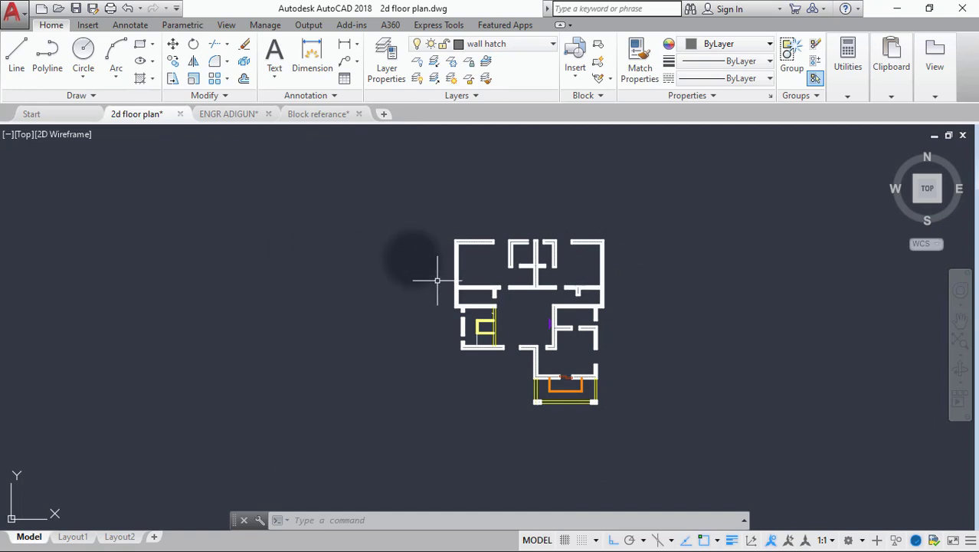
{"action": "left_click", "coordinate": [42, 67]}
{"action": "scroll", "coordinate": [444, 230], "scroll_direction": "up", "scroll_amount": 4}
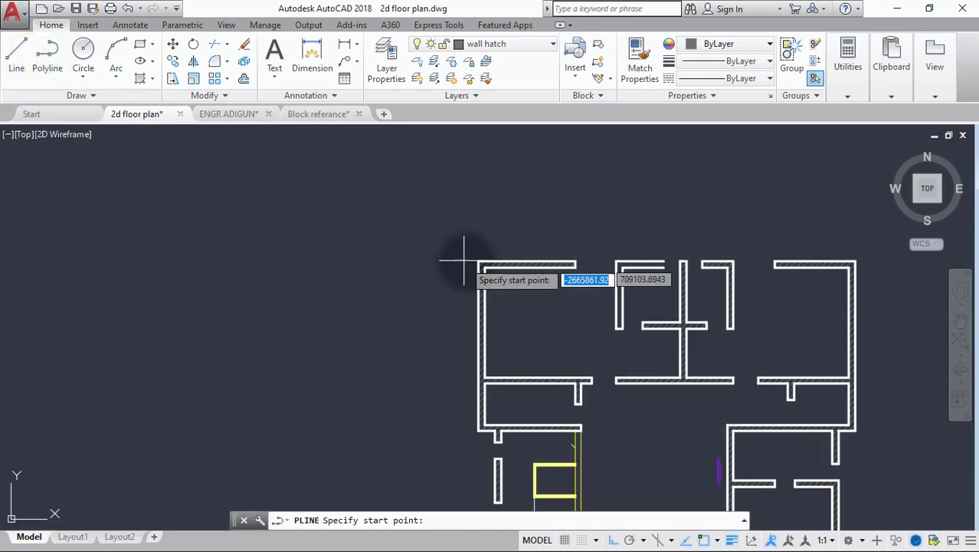
{"action": "left_click", "coordinate": [478, 260]}
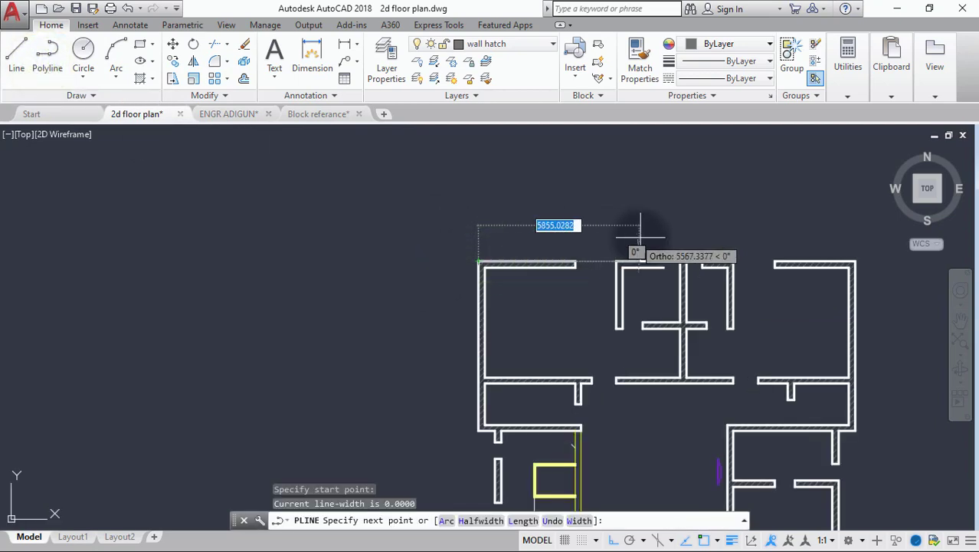
{"action": "scroll", "coordinate": [759, 230], "scroll_direction": "up", "scroll_amount": 2}
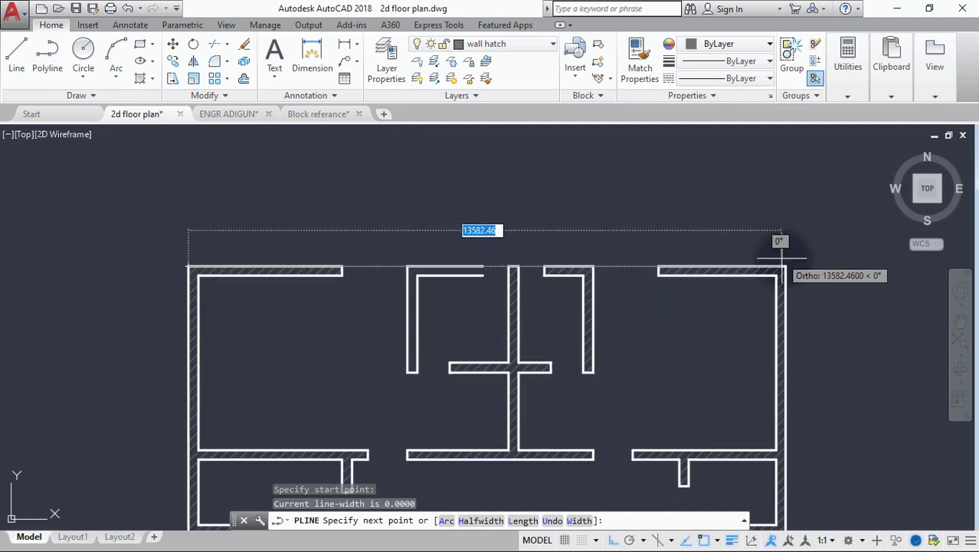
{"action": "left_click", "coordinate": [781, 266]}
Continue the polyline down the east side, around the wall setback, and along the outer edge of the front terrace
{"action": "scroll", "coordinate": [720, 322], "scroll_direction": "down", "scroll_amount": 3}
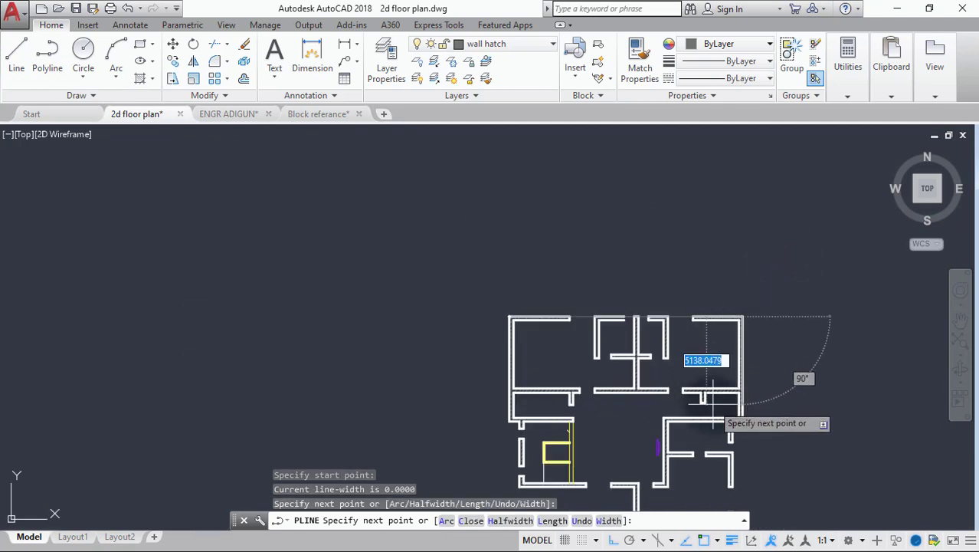
{"action": "scroll", "coordinate": [712, 383], "scroll_direction": "up", "scroll_amount": 4}
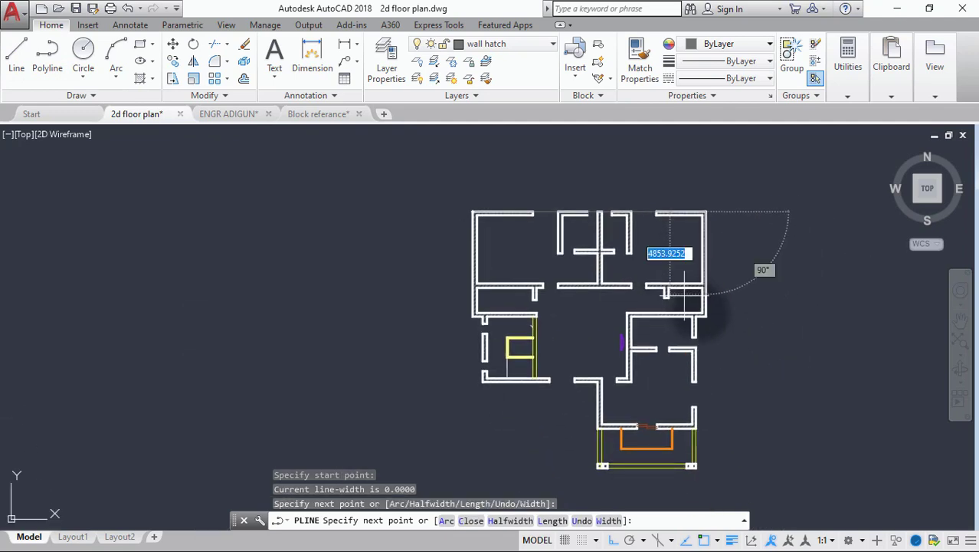
{"action": "scroll", "coordinate": [688, 304], "scroll_direction": "up", "scroll_amount": 2}
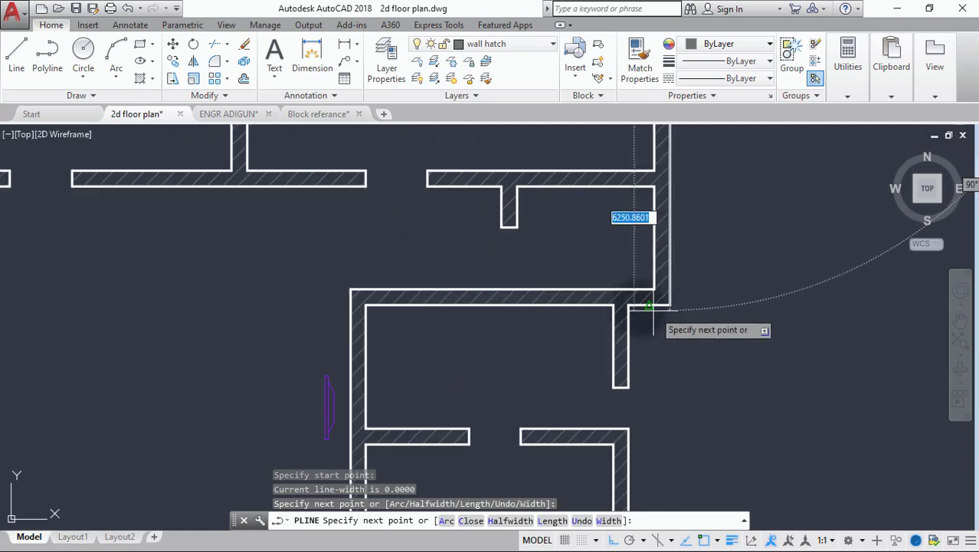
{"action": "left_click", "coordinate": [670, 305]}
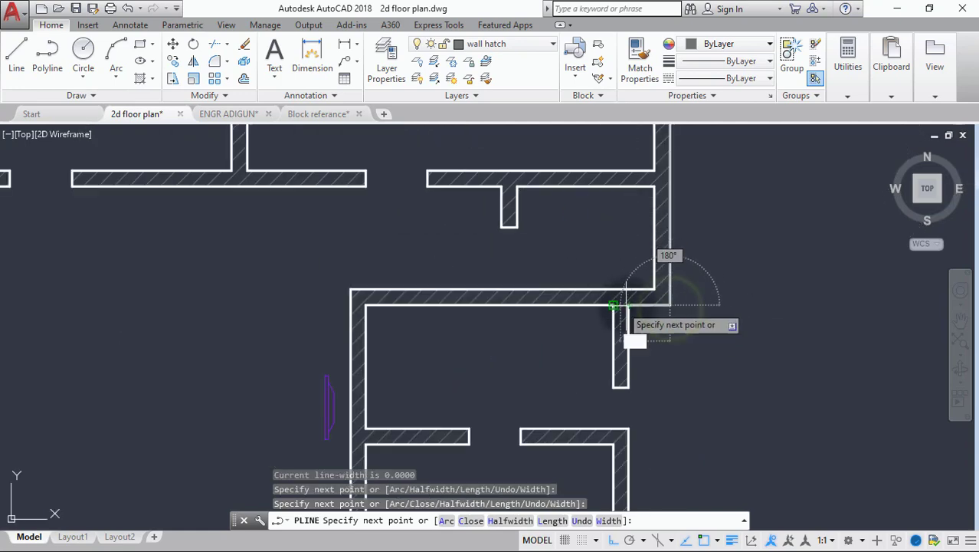
{"action": "left_click", "coordinate": [630, 305]}
{"action": "scroll", "coordinate": [628, 393], "scroll_direction": "down", "scroll_amount": 3}
{"action": "middle_click_drag", "start_coordinate": [630, 391], "coordinate": [583, 192]}
{"action": "scroll", "coordinate": [590, 262], "scroll_direction": "up", "scroll_amount": 4}
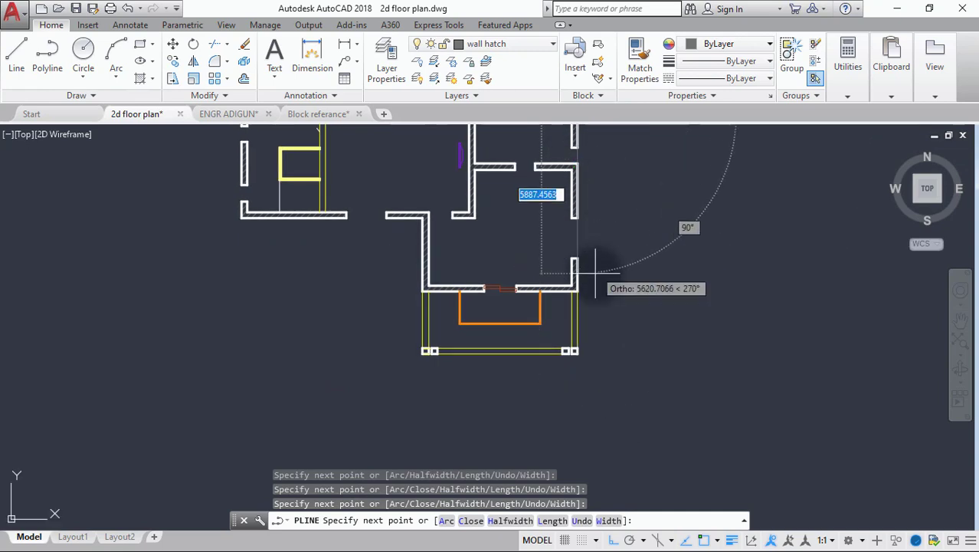
{"action": "left_click", "coordinate": [567, 345]}
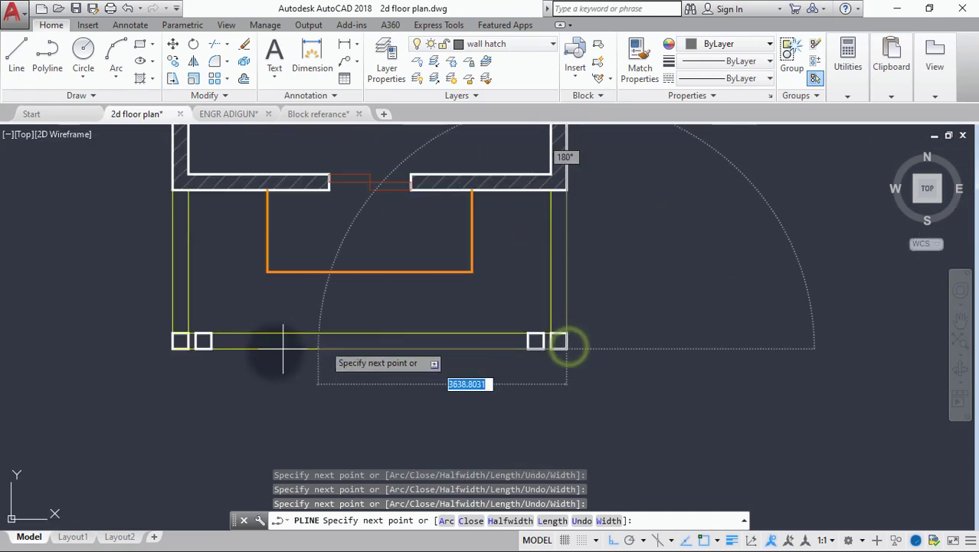
{"action": "left_click", "coordinate": [174, 347]}
Continue the polyline up the terrace's west side and along the south wall to the stairwell's lower-left outer corner
{"action": "middle_click_drag", "start_coordinate": [160, 367], "coordinate": [433, 537]}
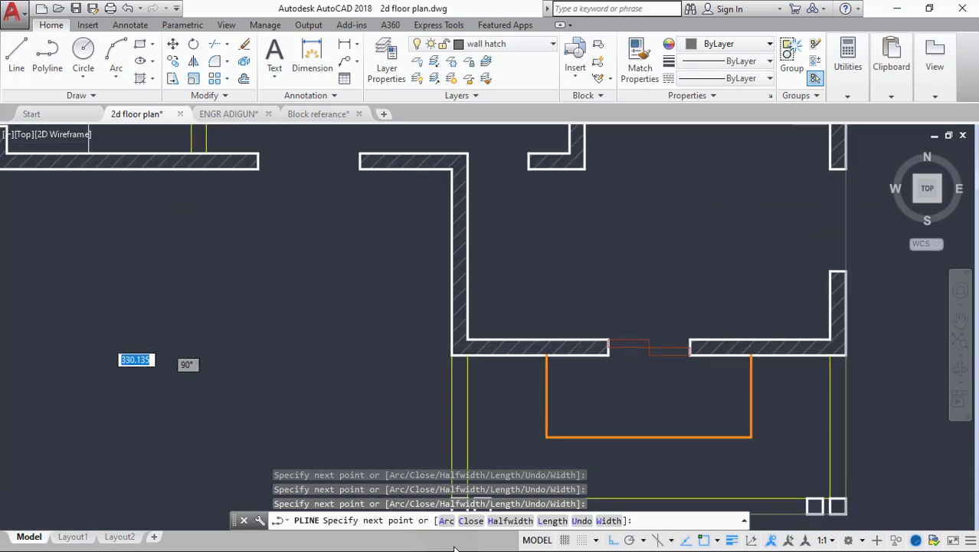
{"action": "scroll", "coordinate": [429, 387], "scroll_direction": "down", "scroll_amount": 3}
{"action": "scroll", "coordinate": [426, 310], "scroll_direction": "up", "scroll_amount": 5}
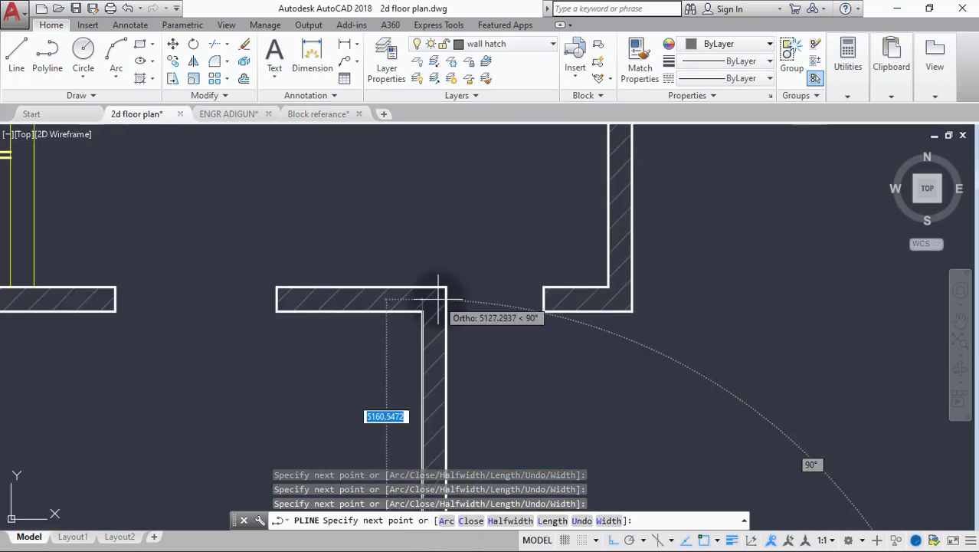
{"action": "scroll", "coordinate": [422, 311], "scroll_direction": "down", "scroll_amount": 5}
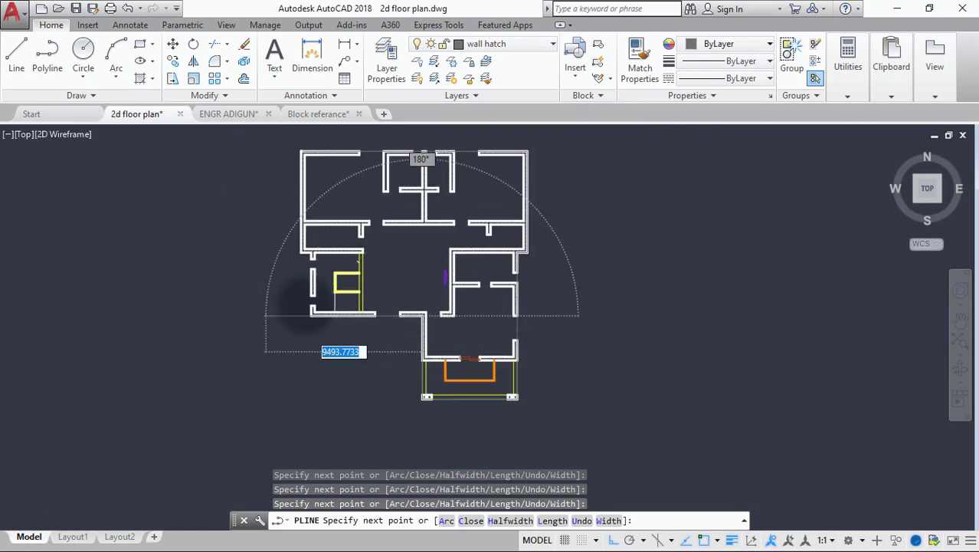
{"action": "scroll", "coordinate": [314, 314], "scroll_direction": "up", "scroll_amount": 4}
{"action": "scroll", "coordinate": [320, 341], "scroll_direction": "down", "scroll_amount": 5}
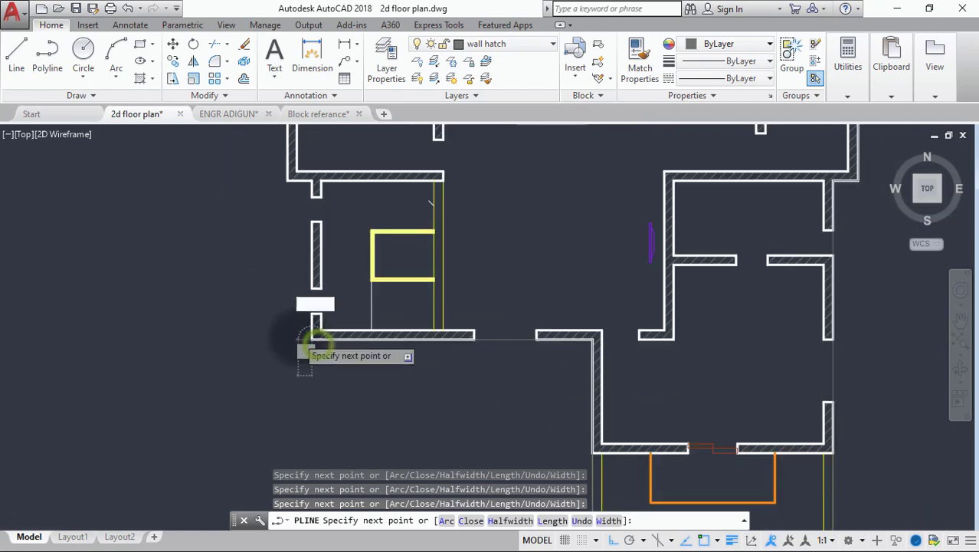
{"action": "scroll", "coordinate": [306, 223], "scroll_direction": "up", "scroll_amount": 5}
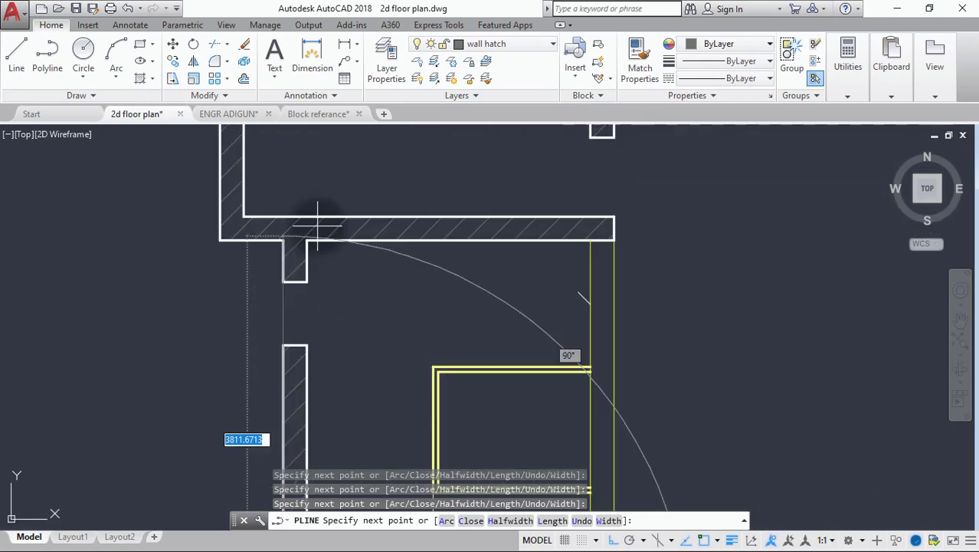
Trace the stairwell's west wall, the setback and the remaining west side back to the start corner, ending the polyline
{"action": "left_click", "coordinate": [285, 244]}
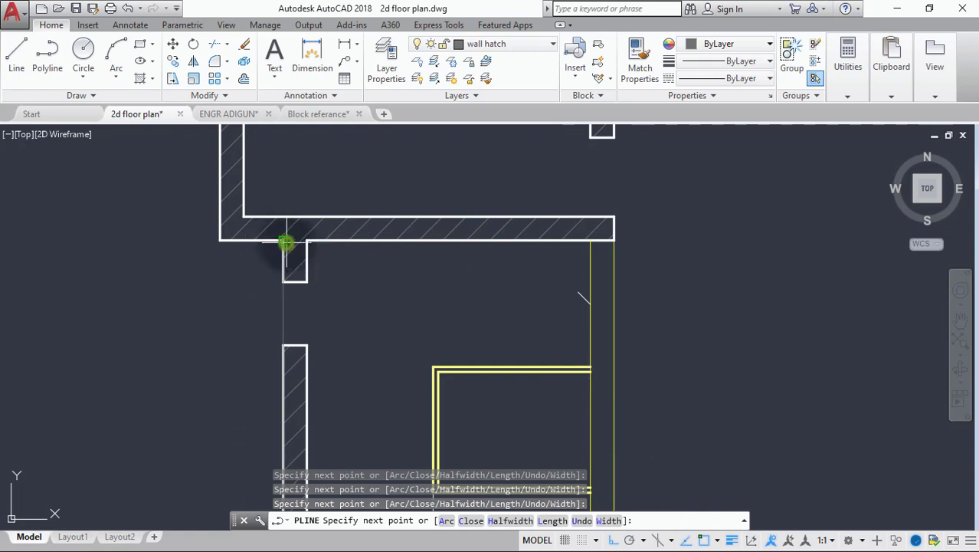
{"action": "left_click", "coordinate": [220, 240]}
{"action": "scroll", "coordinate": [219, 239], "scroll_direction": "down", "scroll_amount": 3}
{"action": "scroll", "coordinate": [215, 234], "scroll_direction": "up", "scroll_amount": 5}
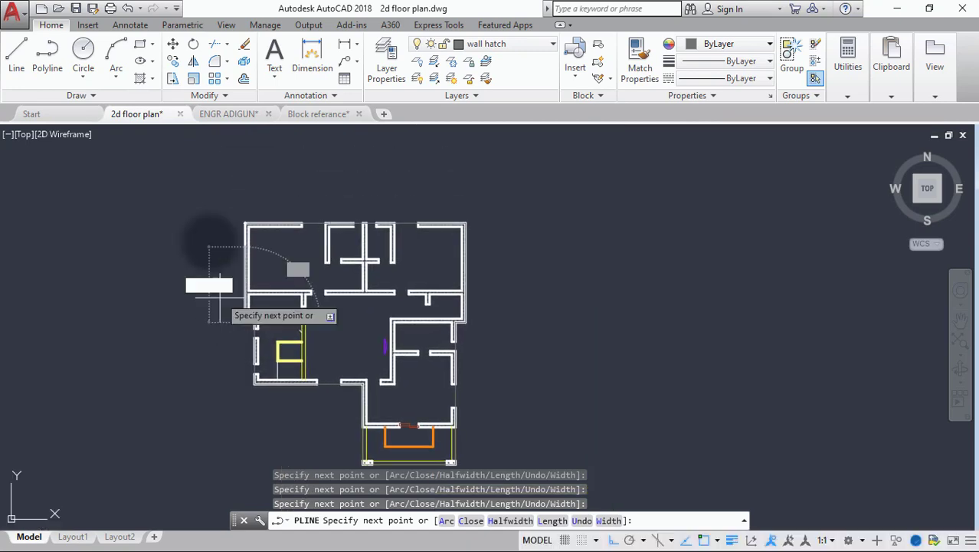
{"action": "left_click", "coordinate": [341, 290]}
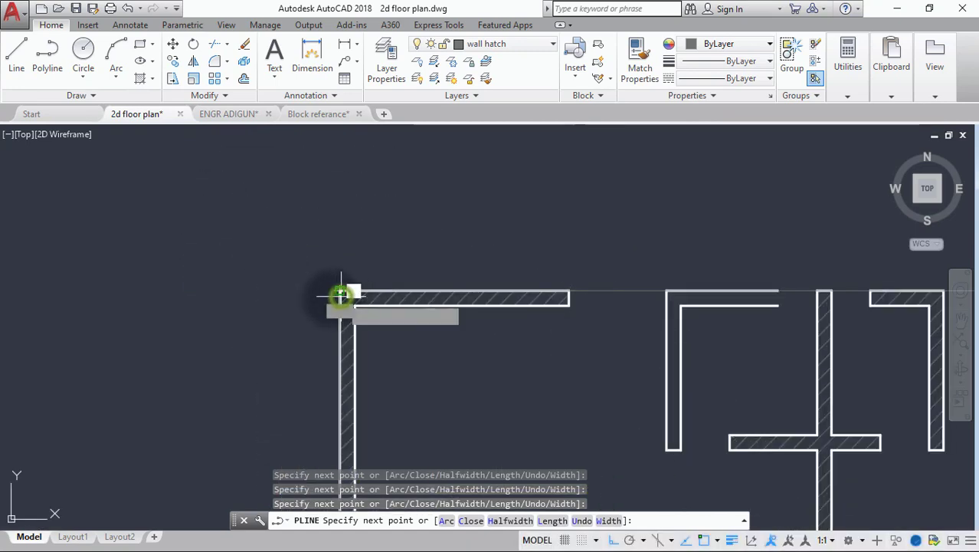
{"action": "key", "text": "Escape"}
Move the traced outline polyline by its upper-left corner horizontally to the empty space west of the copied plan
{"action": "scroll", "coordinate": [192, 307], "scroll_direction": "down", "scroll_amount": 3}
{"action": "scroll", "coordinate": [207, 303], "scroll_direction": "down", "scroll_amount": 4}
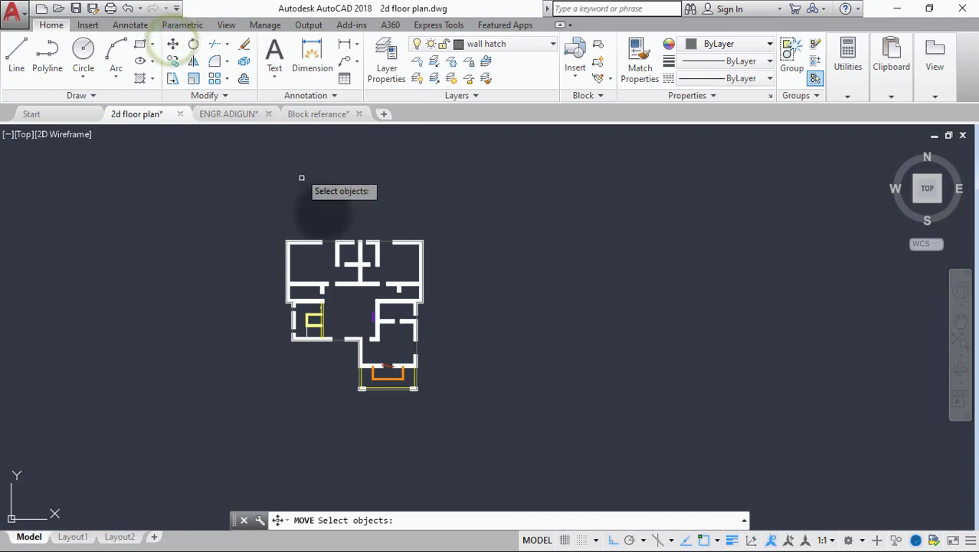
{"action": "left_click", "coordinate": [325, 243]}
{"action": "key", "text": "Return"}
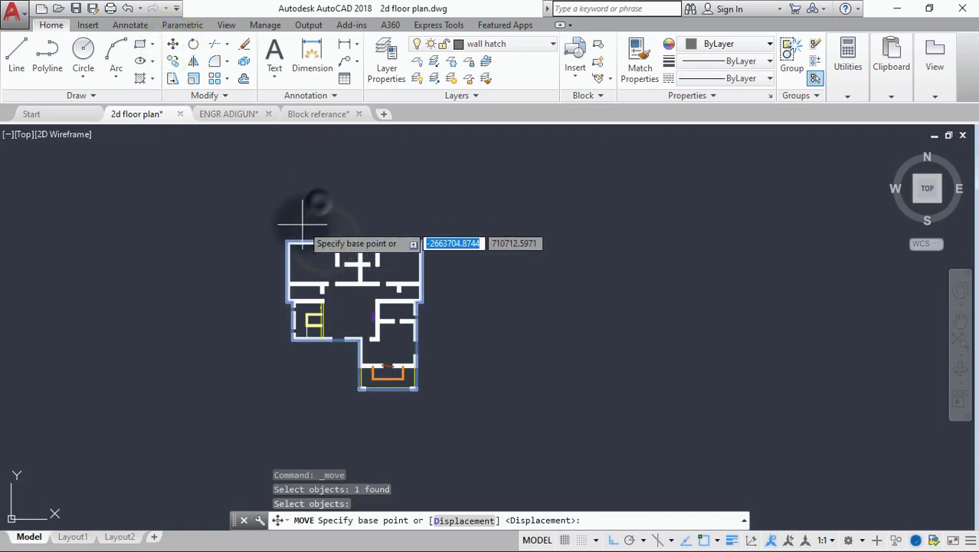
{"action": "scroll", "coordinate": [279, 239], "scroll_direction": "up", "scroll_amount": 4}
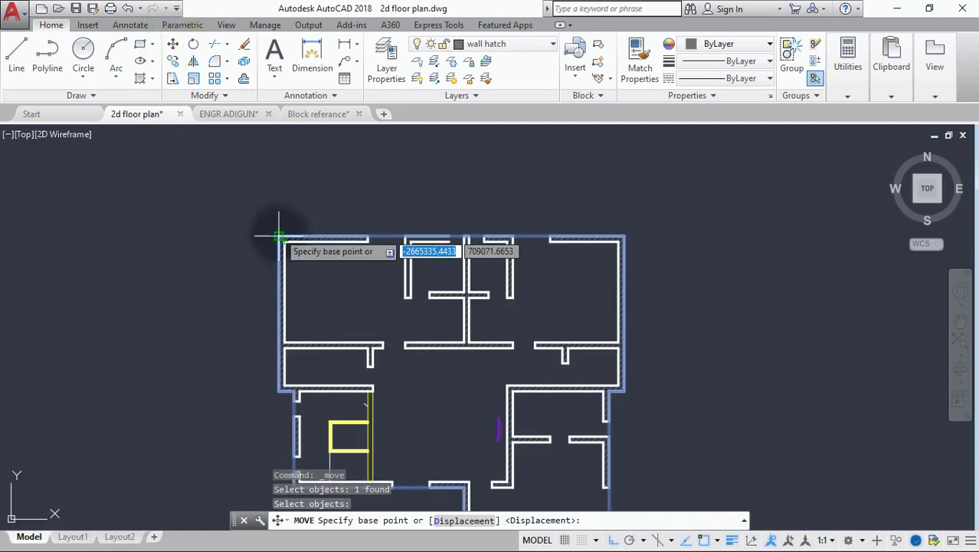
{"action": "left_click", "coordinate": [280, 239]}
{"action": "scroll", "coordinate": [274, 222], "scroll_direction": "down", "scroll_amount": 4}
{"action": "middle_click_drag", "start_coordinate": [273, 223], "coordinate": [408, 238]}
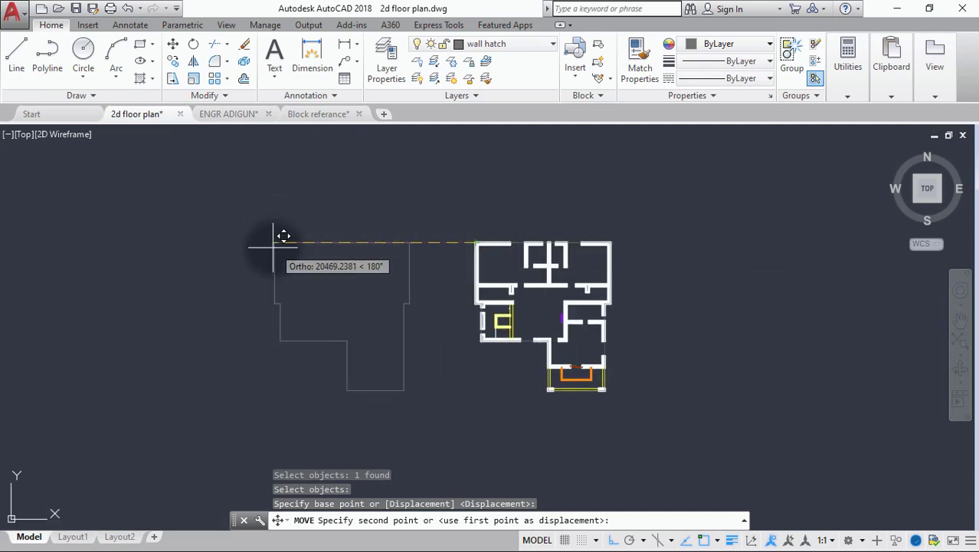
{"action": "left_click", "coordinate": [225, 244]}
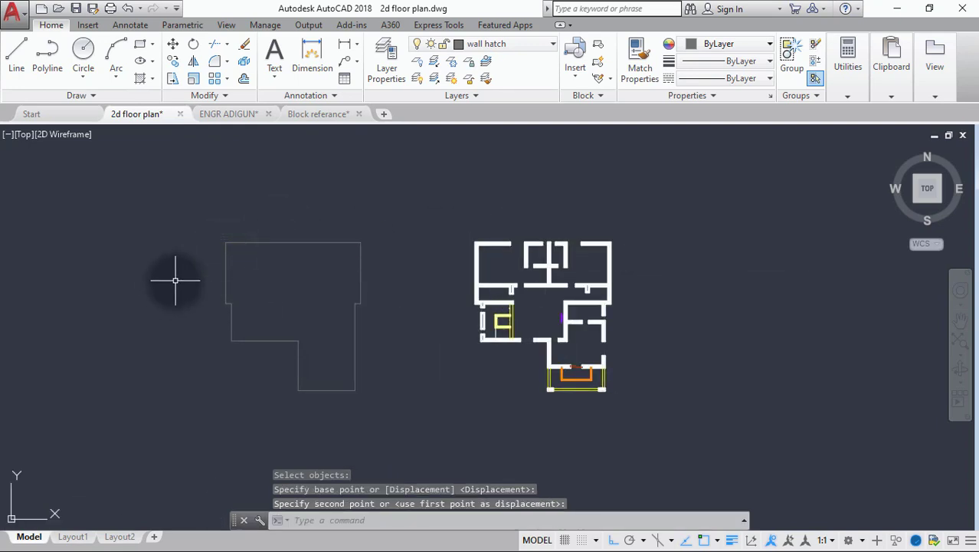
{"action": "key", "text": "Escape"}
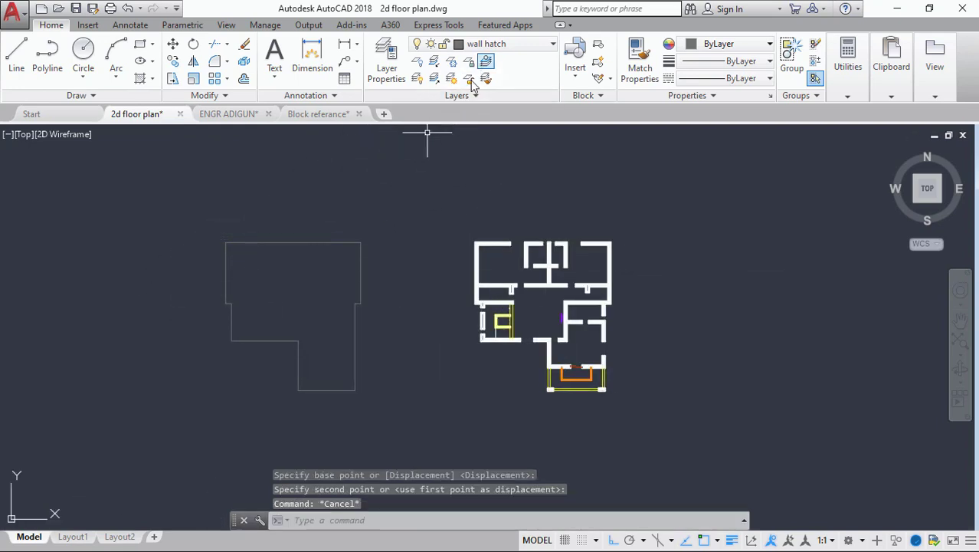
Make Roof the current layer and assign the moved outline polyline to the Roof layer
{"action": "left_click", "coordinate": [515, 50]}
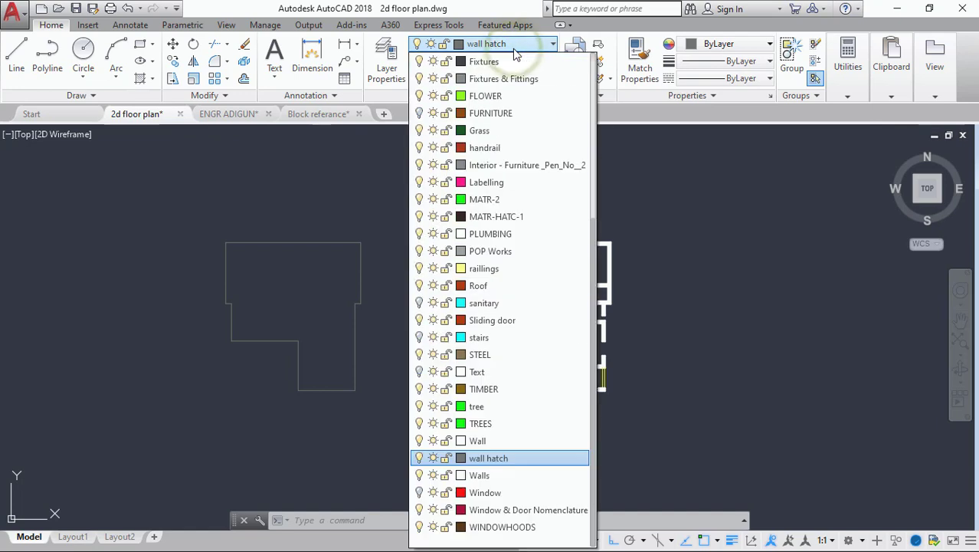
{"action": "left_click", "coordinate": [478, 286]}
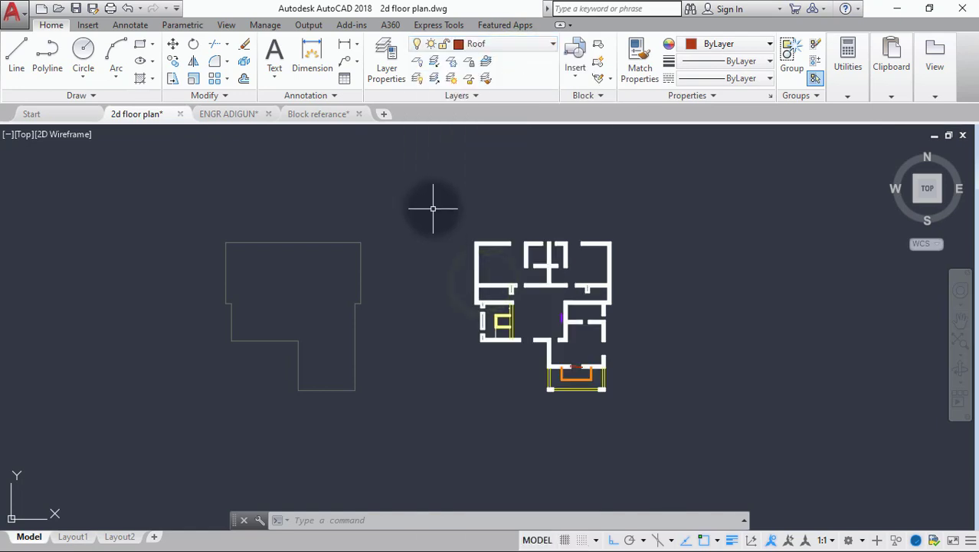
{"action": "left_click", "coordinate": [409, 187]}
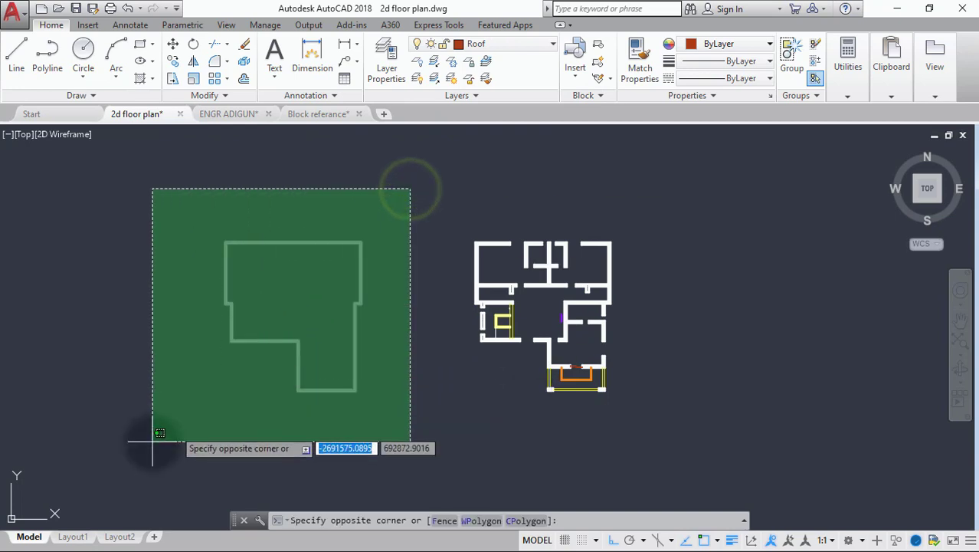
{"action": "left_click", "coordinate": [162, 432]}
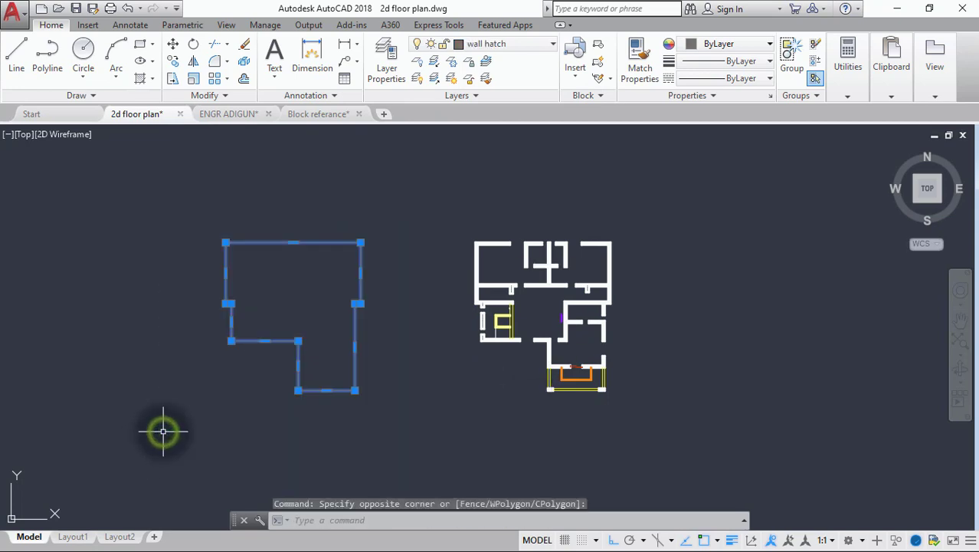
{"action": "left_click", "coordinate": [521, 45]}
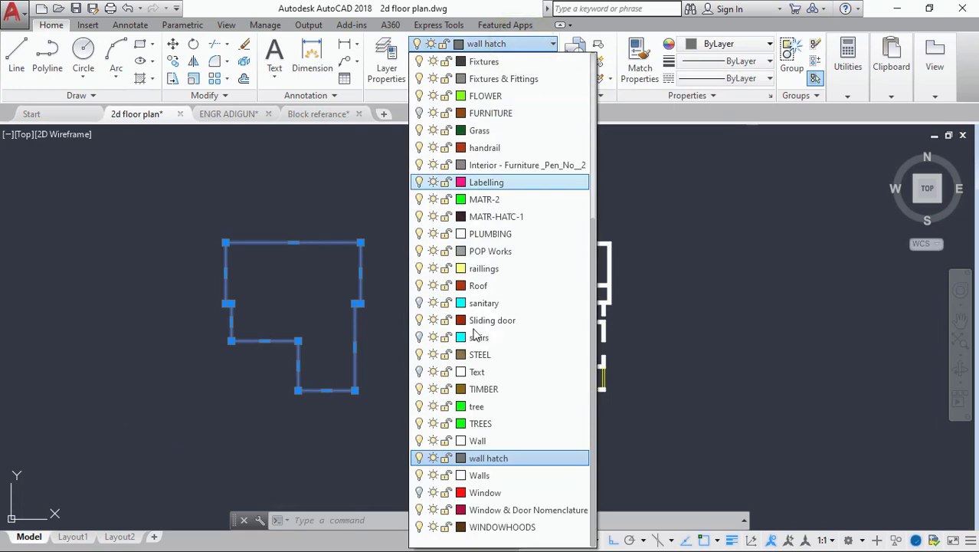
{"action": "left_click", "coordinate": [481, 285]}
{"action": "left_click", "coordinate": [403, 333]}
{"action": "key", "text": "Escape"}
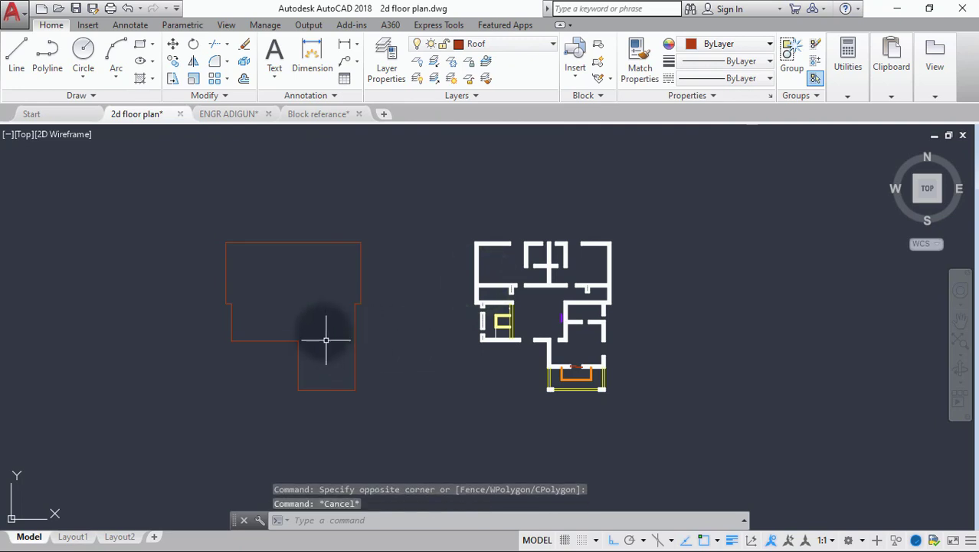
Offset the roof outline polyline 600 to the outside
{"action": "middle_click_drag", "start_coordinate": [336, 297], "coordinate": [486, 243]}
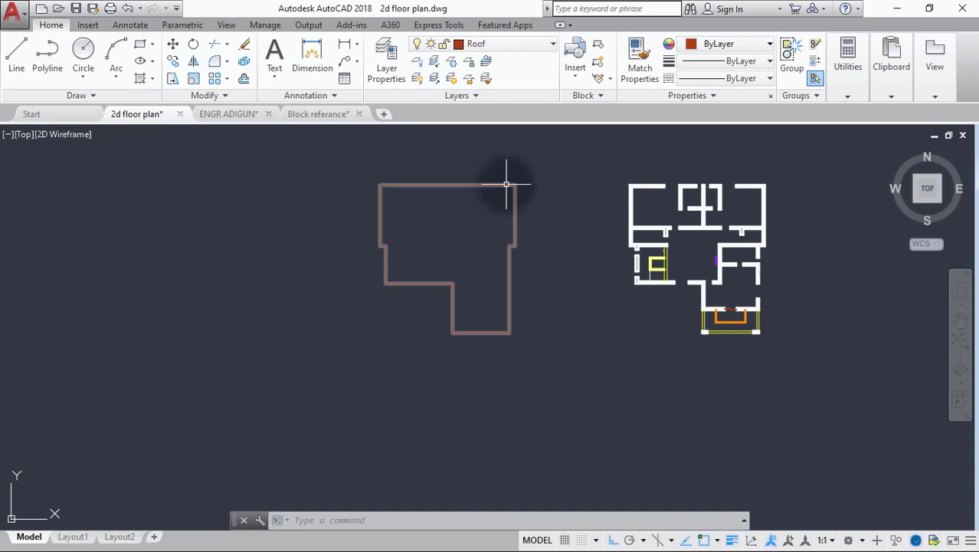
{"action": "type", "text": "o"}
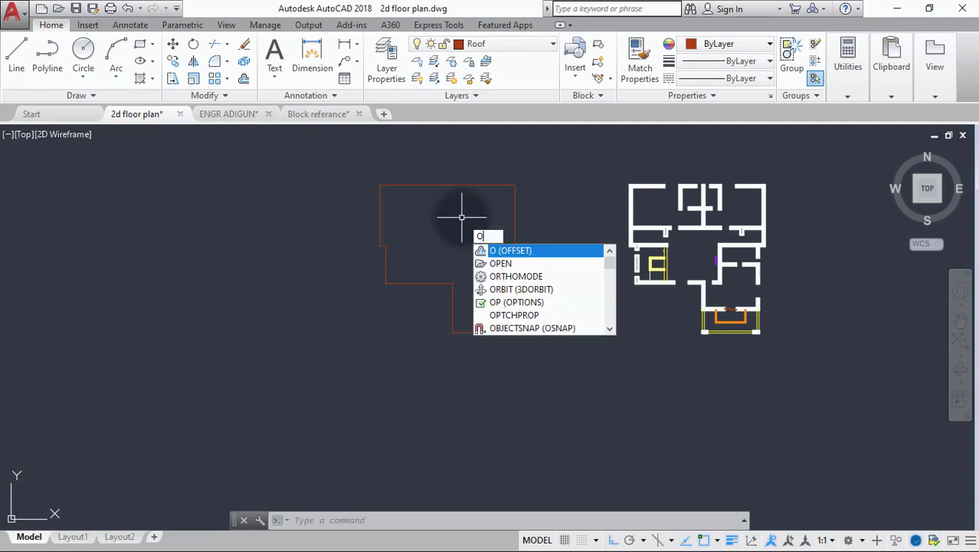
{"action": "key", "text": "Return"}
{"action": "type", "text": "6"}
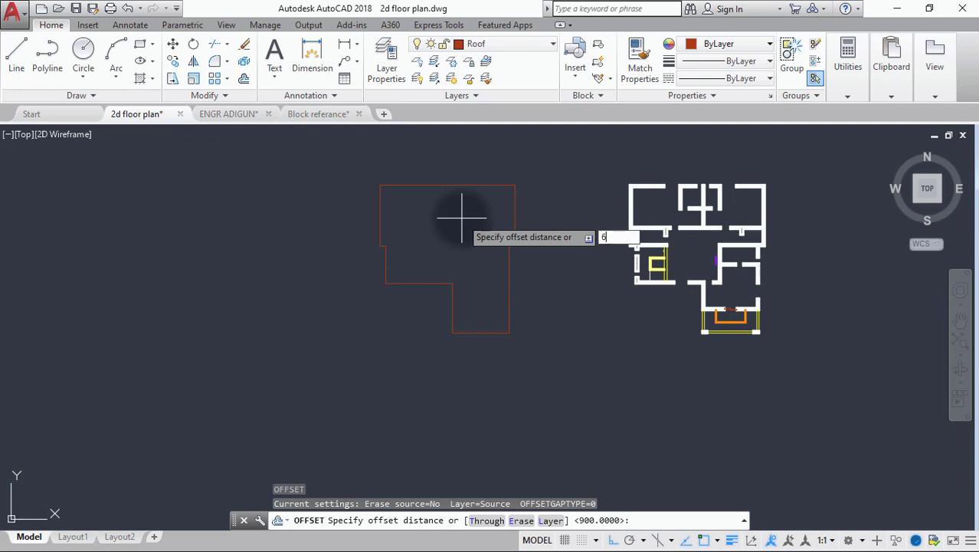
{"action": "type", "text": "00"}
{"action": "key", "text": "Return"}
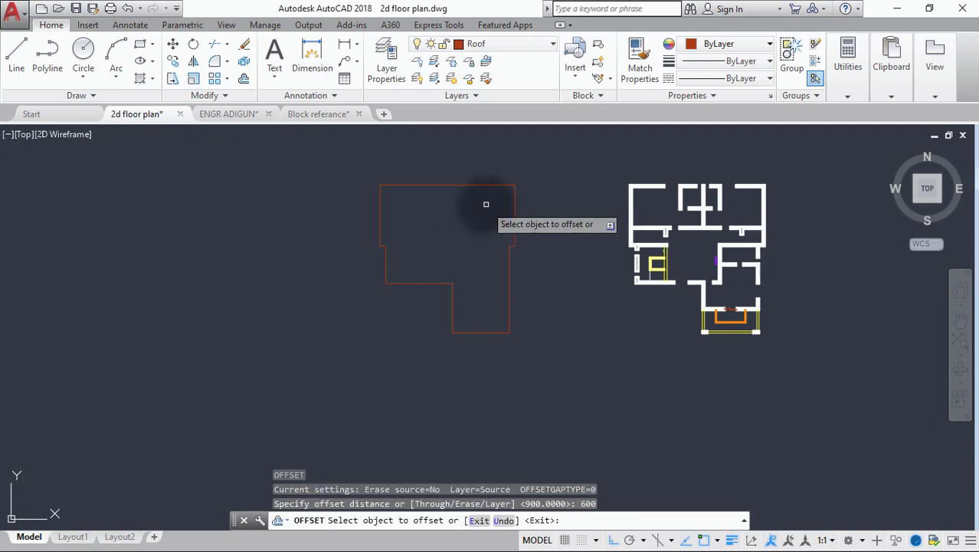
{"action": "left_click", "coordinate": [493, 186]}
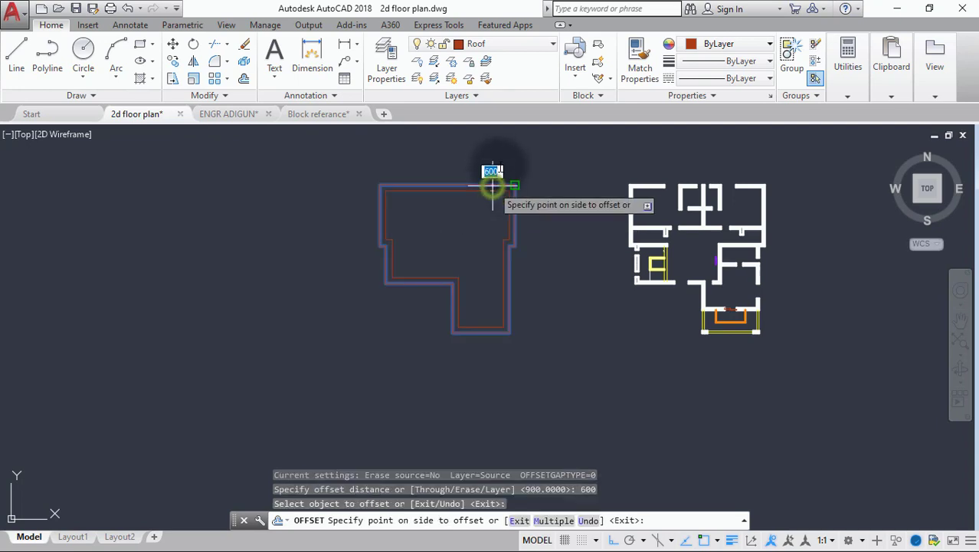
{"action": "left_click", "coordinate": [563, 147]}
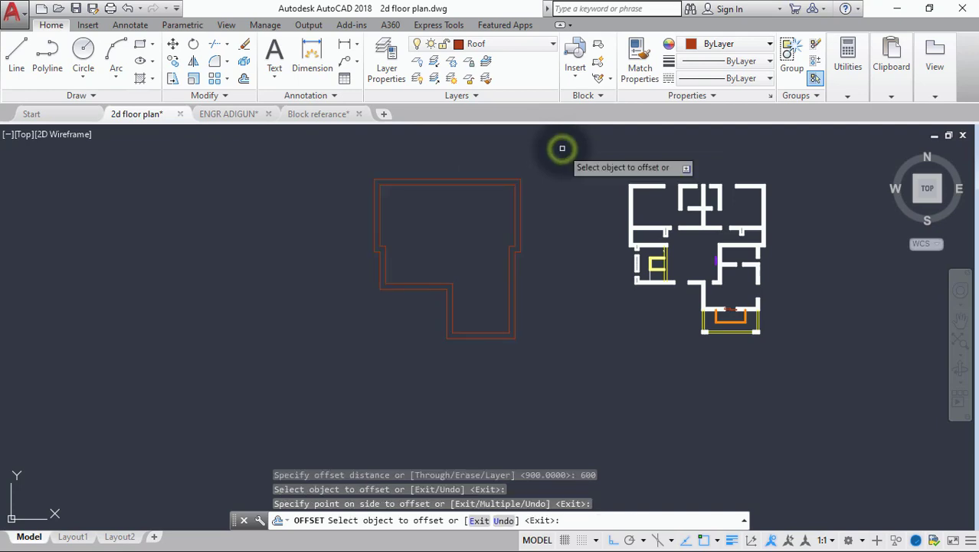
{"action": "key", "text": "Return"}
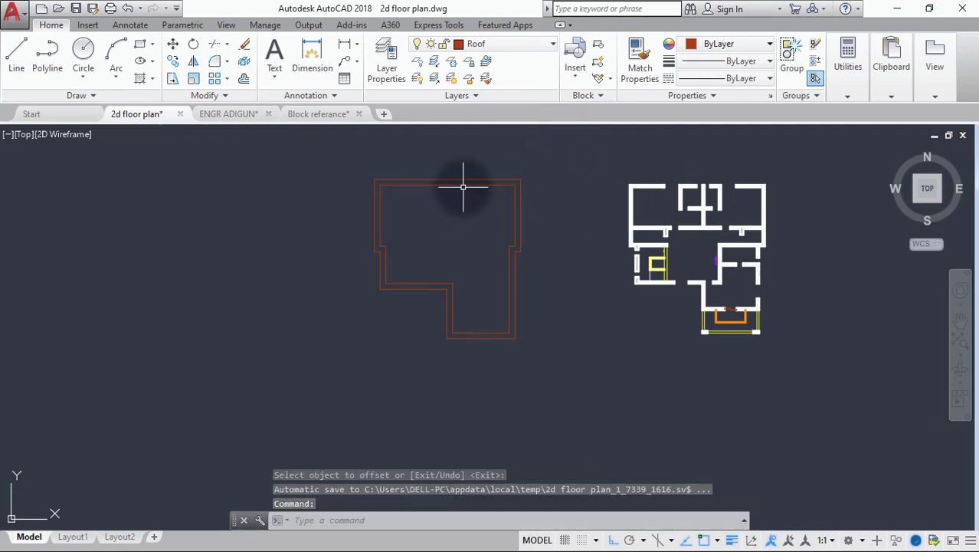
Delete the original inner outline, keeping only the offset eaves outline
{"action": "left_click", "coordinate": [463, 185]}
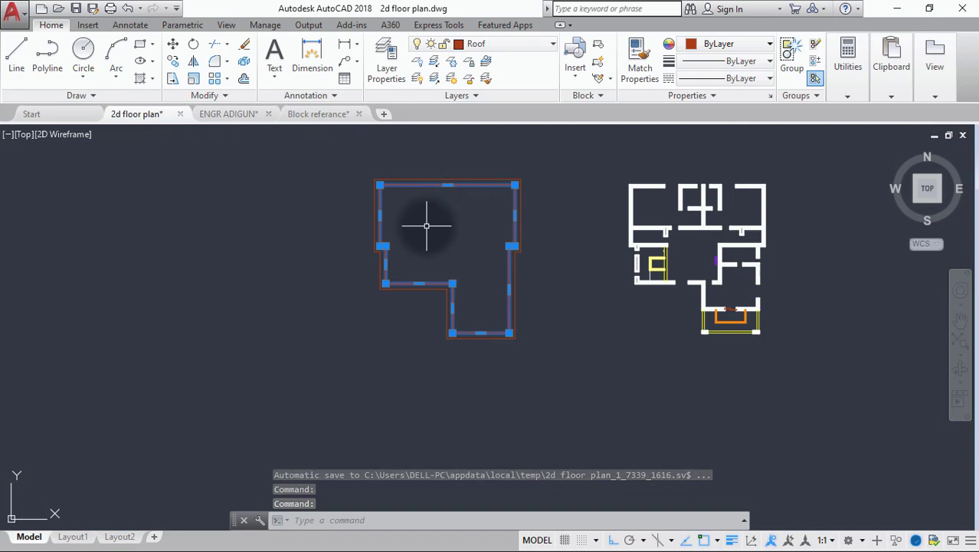
{"action": "key", "text": "Delete"}
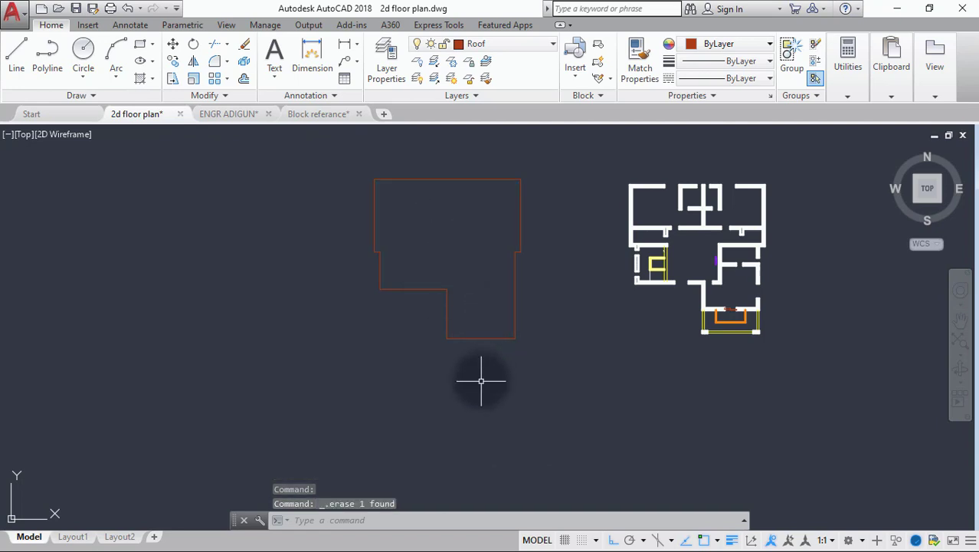
{"action": "middle_click_drag", "start_coordinate": [498, 295], "coordinate": [515, 322]}
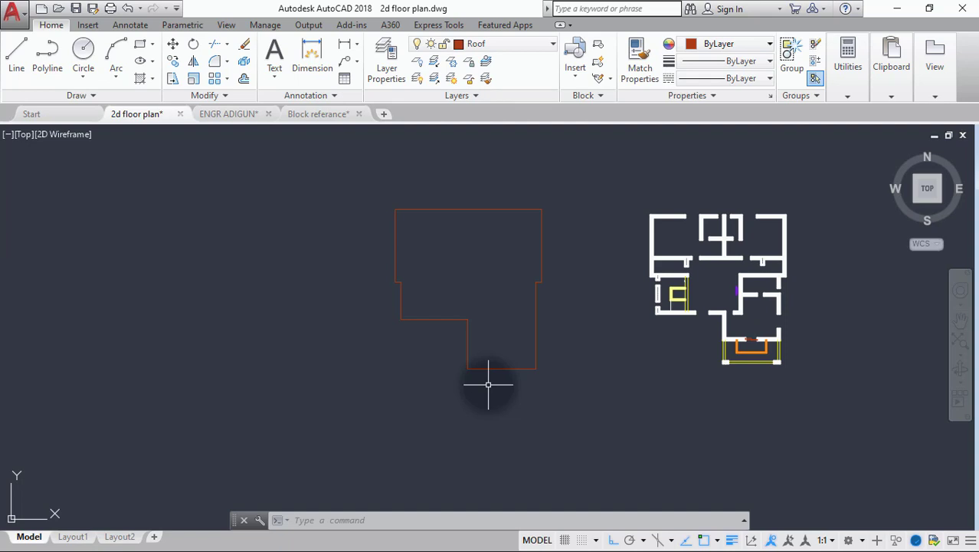
Draw 45° construction lines through the lower-left corner of the terrace projection and the lower-left corner of the stairwell part
{"action": "type", "text": "xl"}
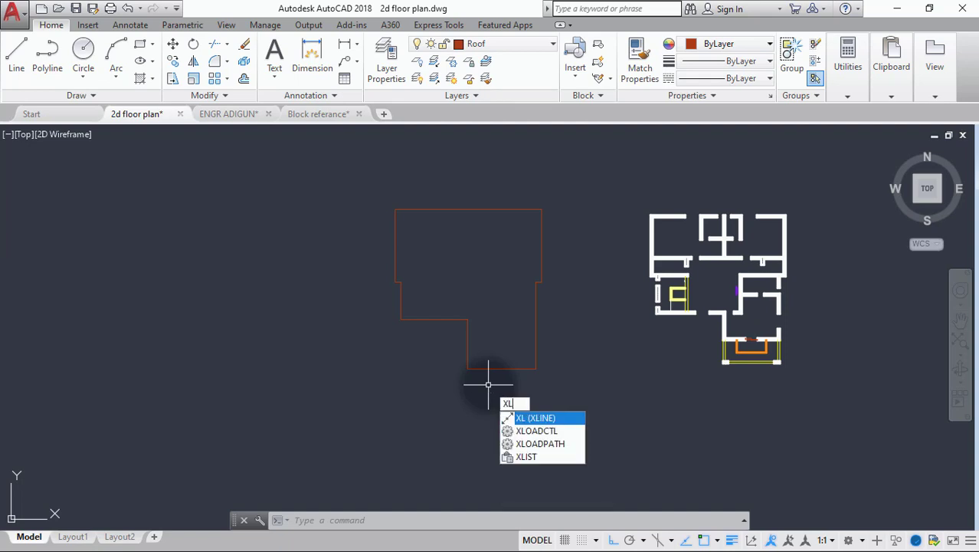
{"action": "key", "text": "Return"}
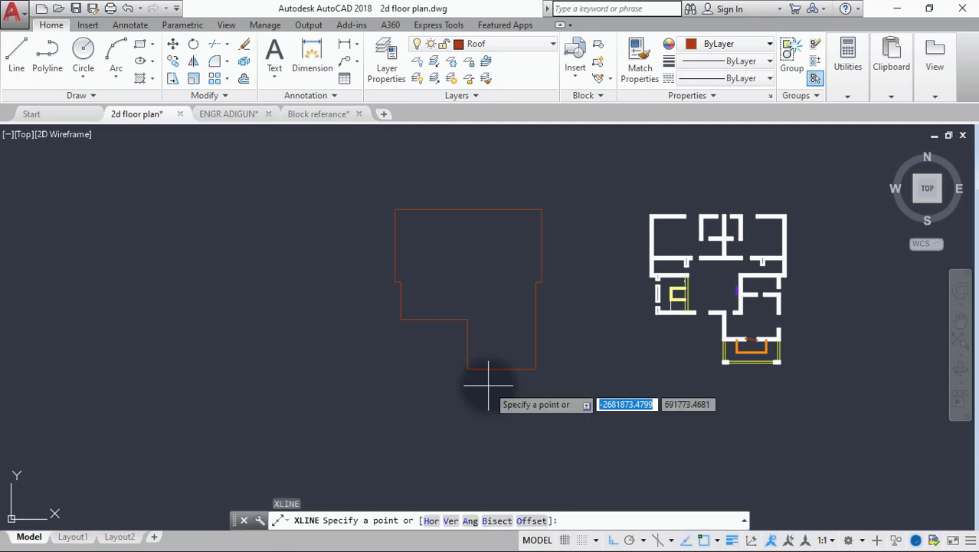
{"action": "type", "text": "a"}
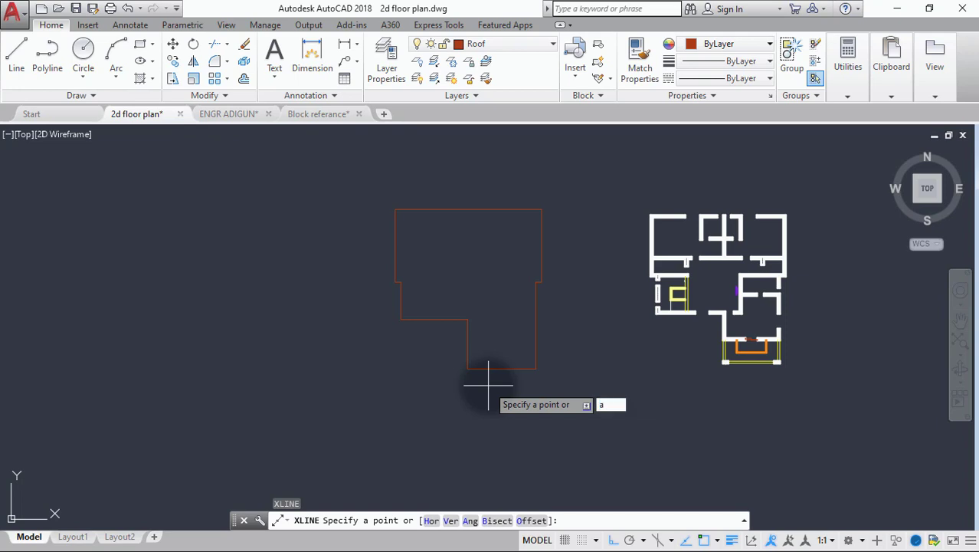
{"action": "key", "text": "Return"}
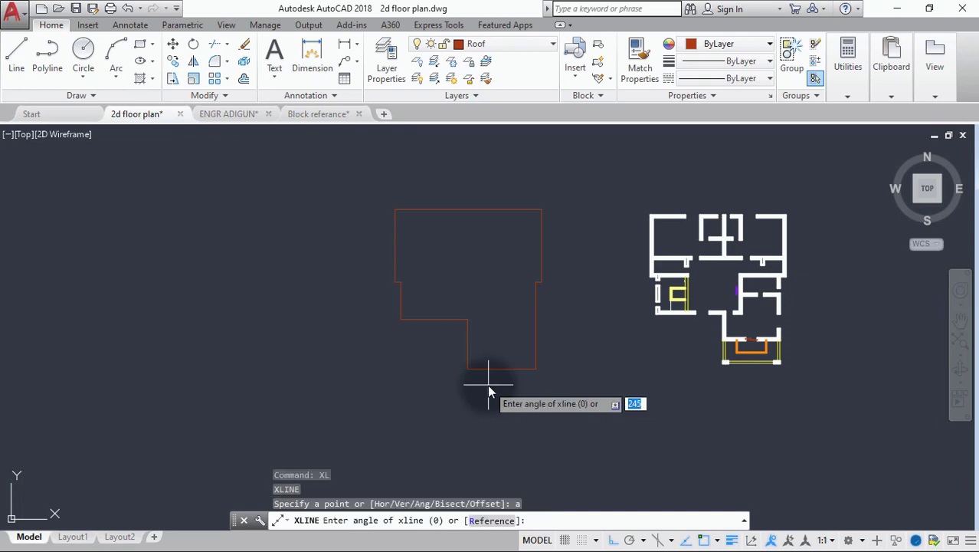
{"action": "type", "text": "45"}
{"action": "key", "text": "Return"}
{"action": "left_click", "coordinate": [468, 368]}
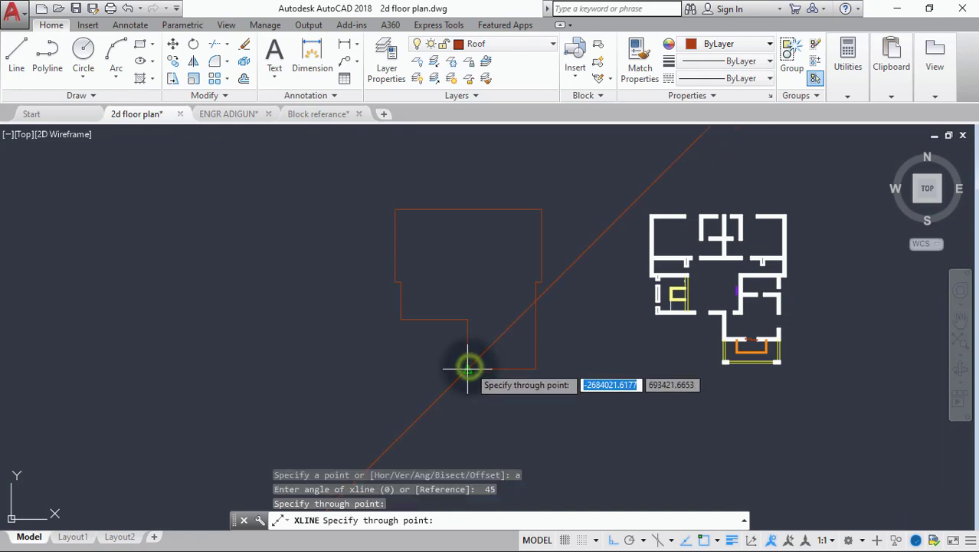
{"action": "left_click", "coordinate": [400, 319]}
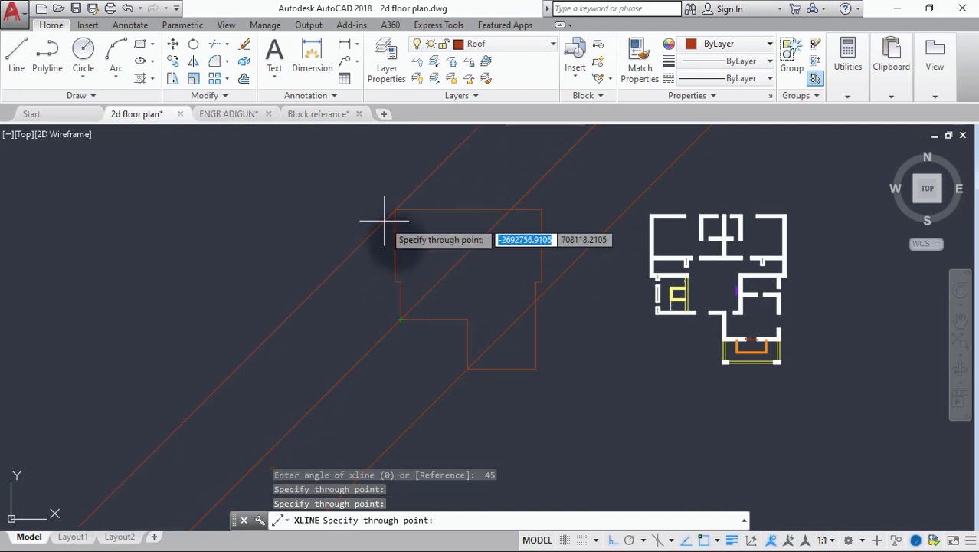
Add 45° construction lines through the outer corner of the west setback and the upper-right corner of the roof outline
{"action": "scroll", "coordinate": [389, 280], "scroll_direction": "up", "scroll_amount": 5}
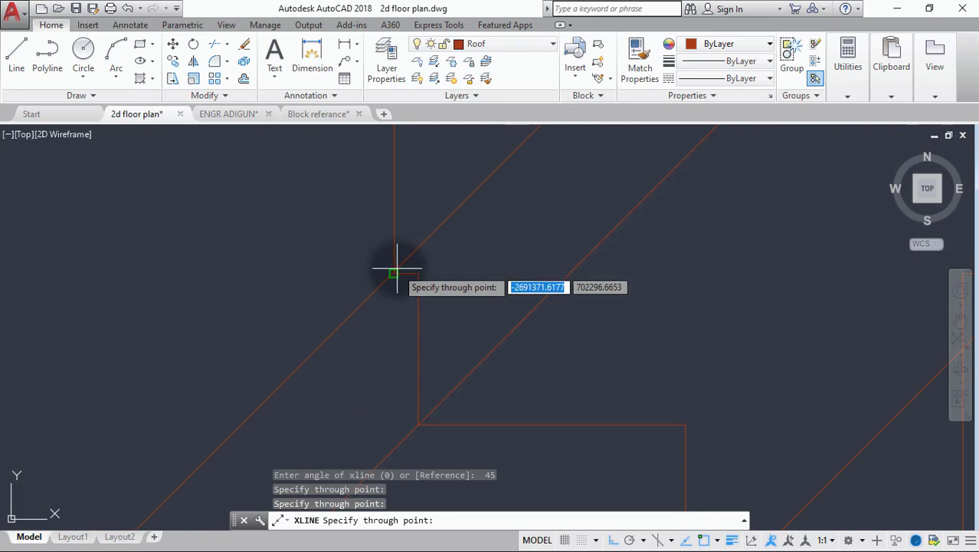
{"action": "left_click", "coordinate": [393, 270]}
{"action": "scroll", "coordinate": [389, 295], "scroll_direction": "down", "scroll_amount": 4}
{"action": "middle_click_drag", "start_coordinate": [388, 297], "coordinate": [384, 337]}
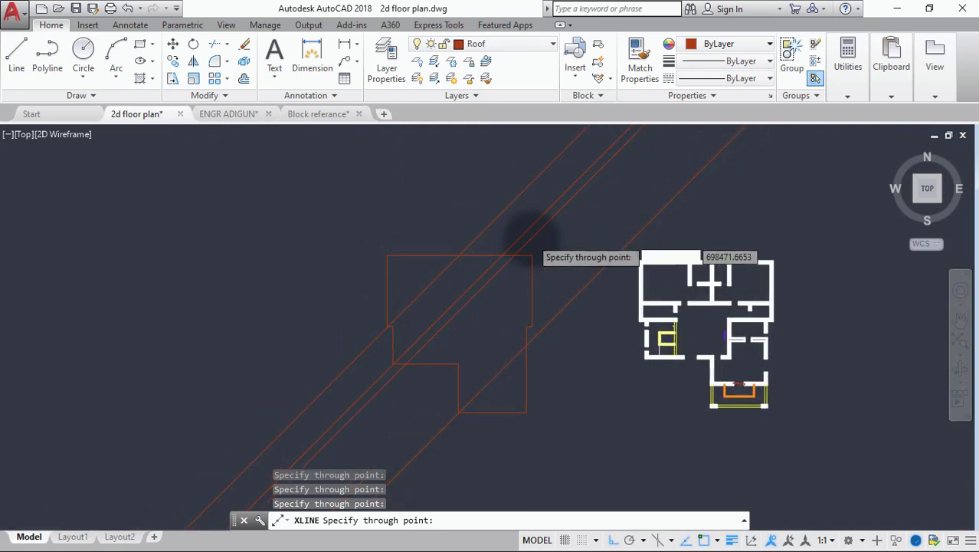
{"action": "scroll", "coordinate": [529, 255], "scroll_direction": "up", "scroll_amount": 5}
{"action": "left_click", "coordinate": [529, 282]}
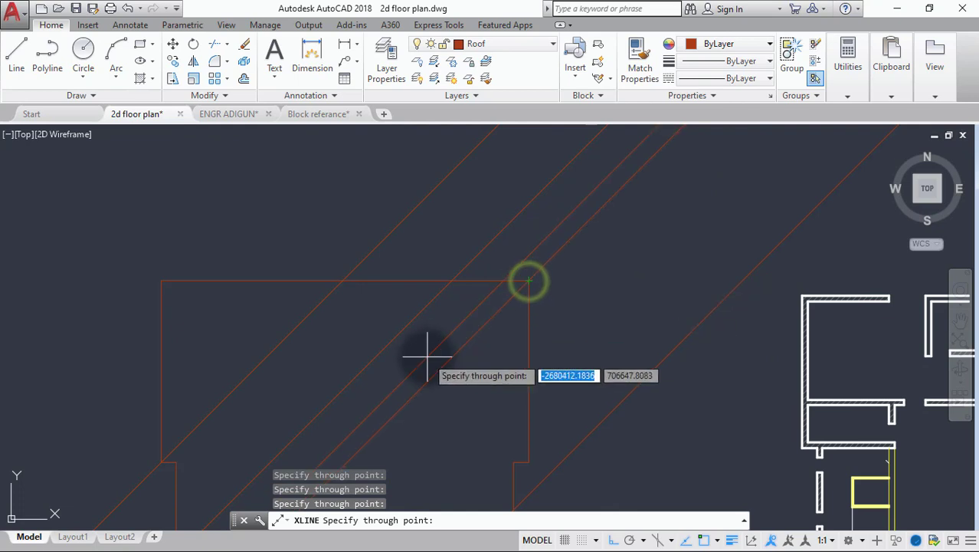
{"action": "key", "text": "Return"}
Draw a -45° angled construction line through the lower-right corner of the terrace projection
{"action": "scroll", "coordinate": [431, 382], "scroll_direction": "down", "scroll_amount": 4}
{"action": "middle_click_drag", "start_coordinate": [431, 382], "coordinate": [439, 276]}
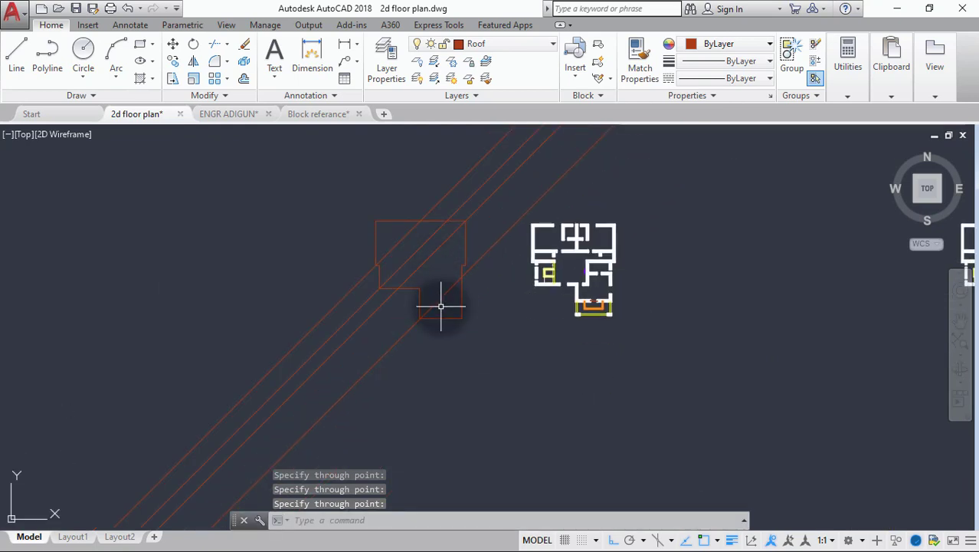
{"action": "scroll", "coordinate": [460, 322], "scroll_direction": "up", "scroll_amount": 6}
{"action": "scroll", "coordinate": [460, 326], "scroll_direction": "down", "scroll_amount": 6}
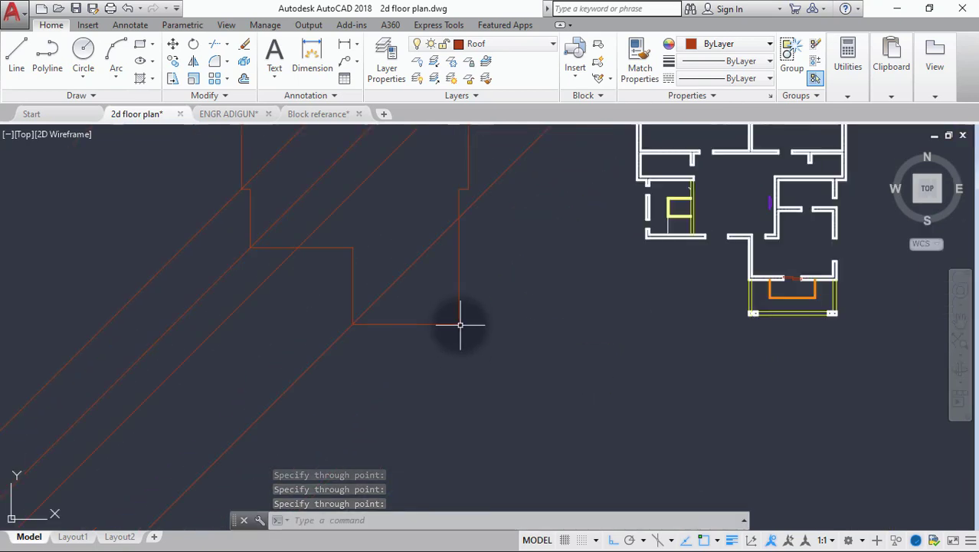
{"action": "scroll", "coordinate": [471, 268], "scroll_direction": "up", "scroll_amount": 2}
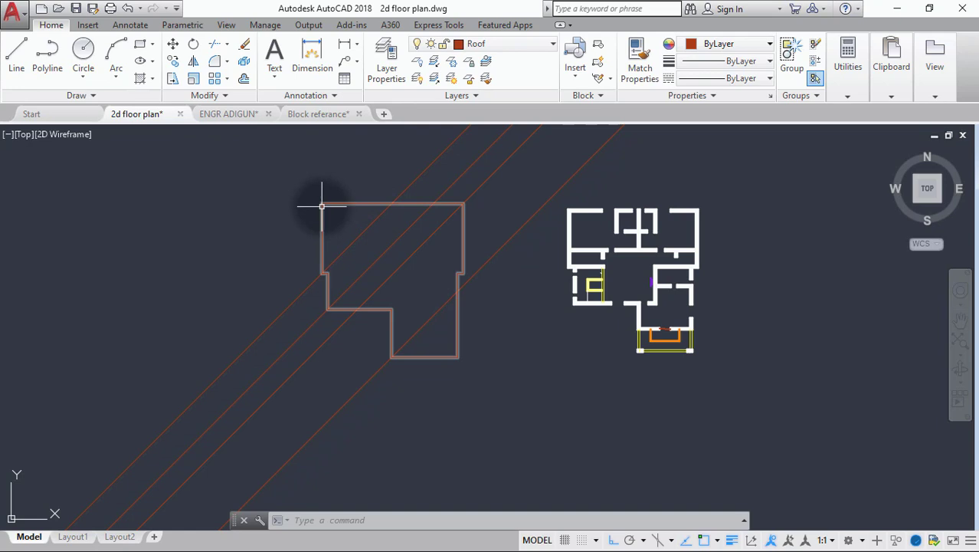
{"action": "type", "text": "XL"}
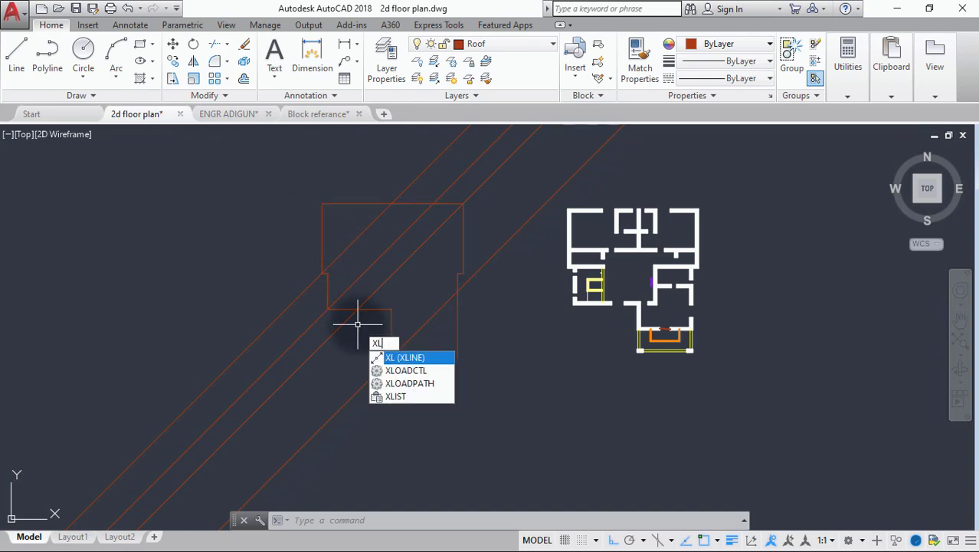
{"action": "key", "text": "Return"}
{"action": "type", "text": "a"}
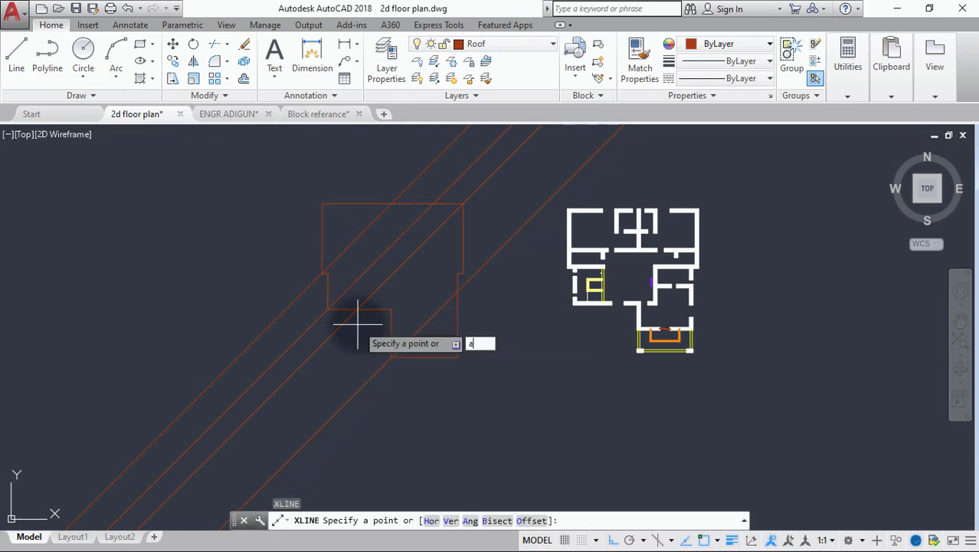
{"action": "key", "text": "Return"}
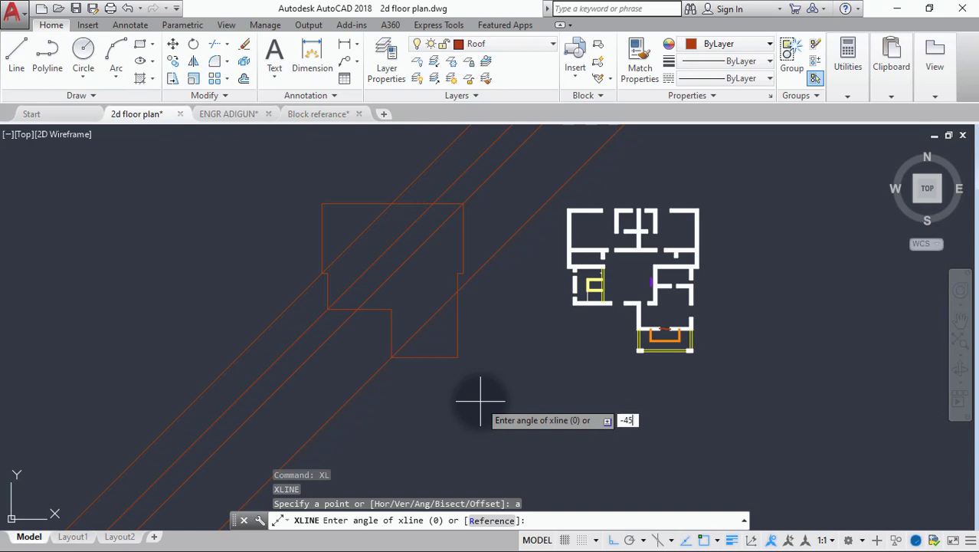
{"action": "type", "text": "-45"}
{"action": "key", "text": "Return"}
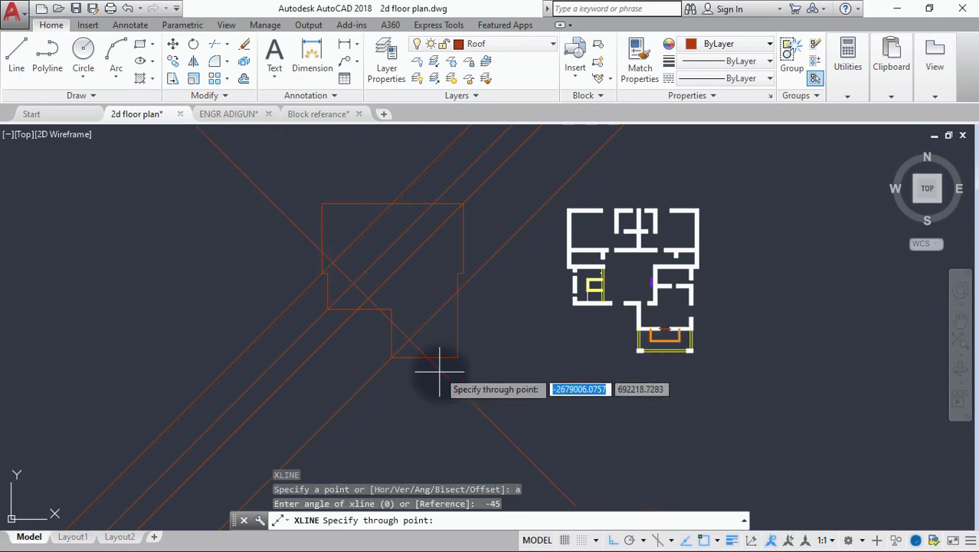
{"action": "left_click", "coordinate": [457, 357]}
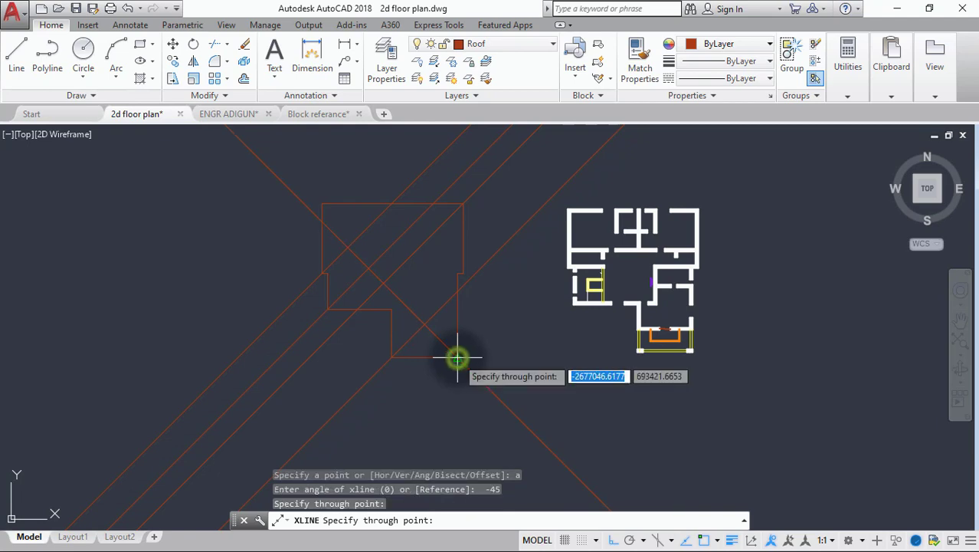
Add -45° construction lines through the upper-left corner of the roof outline and the outer corner of the east setback
{"action": "scroll", "coordinate": [321, 175], "scroll_direction": "up", "scroll_amount": 5}
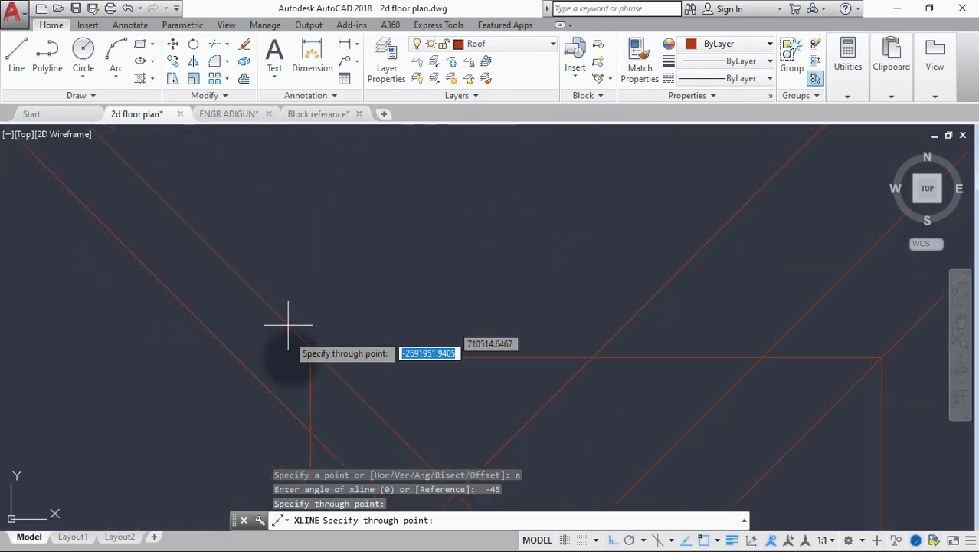
{"action": "left_click", "coordinate": [311, 358]}
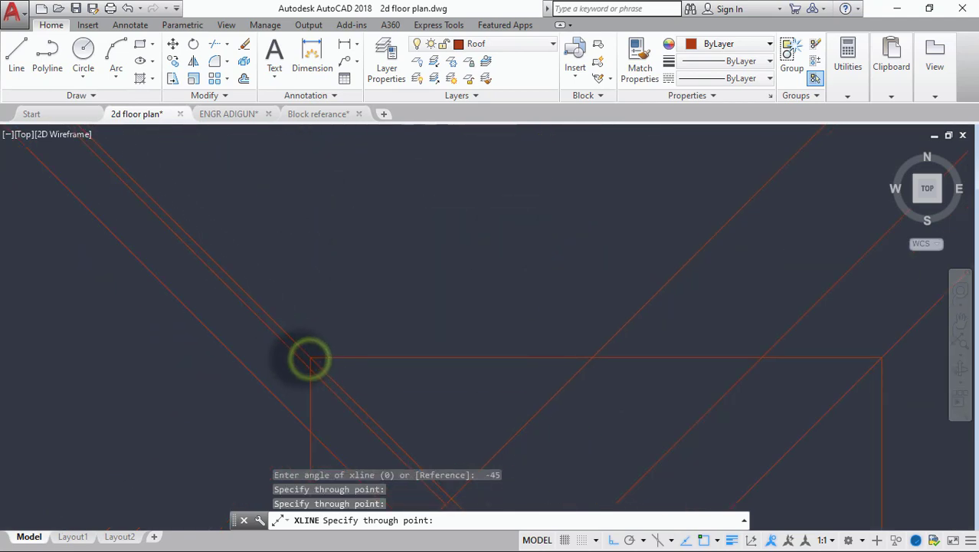
{"action": "scroll", "coordinate": [303, 357], "scroll_direction": "down", "scroll_amount": 3}
{"action": "scroll", "coordinate": [353, 397], "scroll_direction": "down", "scroll_amount": 3}
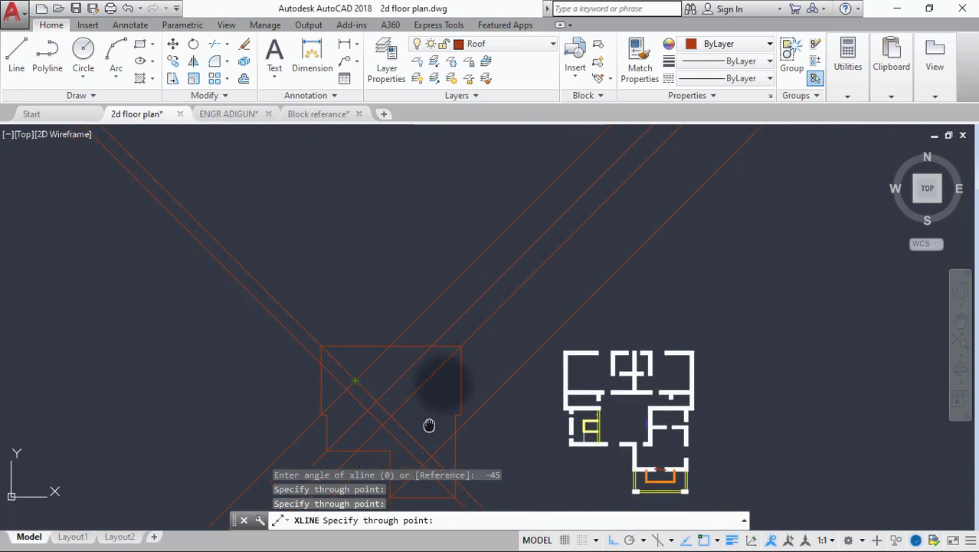
{"action": "scroll", "coordinate": [479, 360], "scroll_direction": "up", "scroll_amount": 1}
{"action": "scroll", "coordinate": [480, 360], "scroll_direction": "up", "scroll_amount": 3}
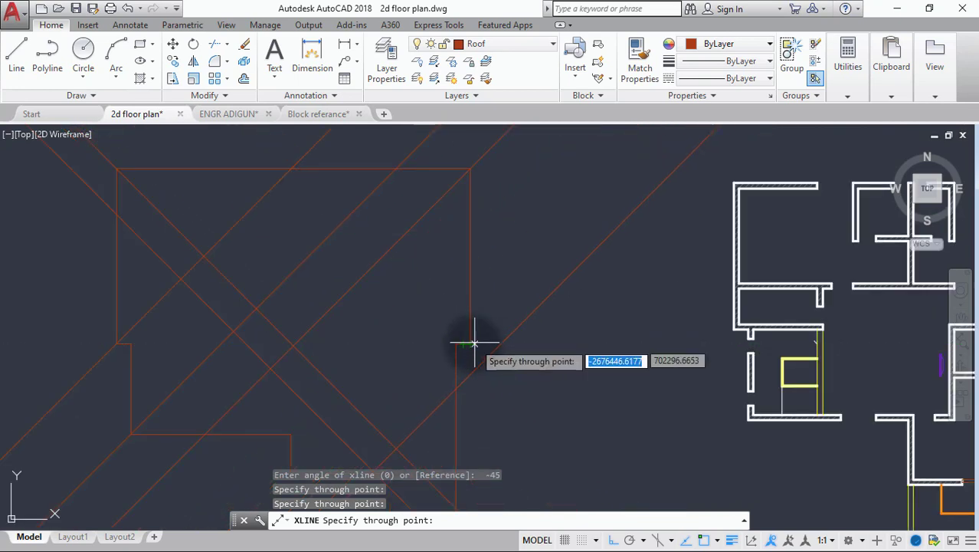
{"action": "left_click", "coordinate": [471, 344]}
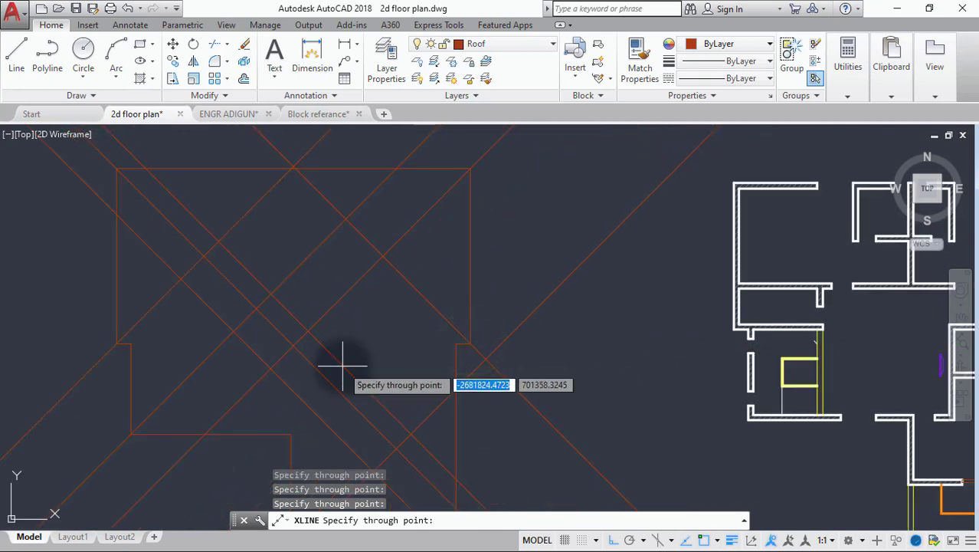
{"action": "key", "text": "Escape"}
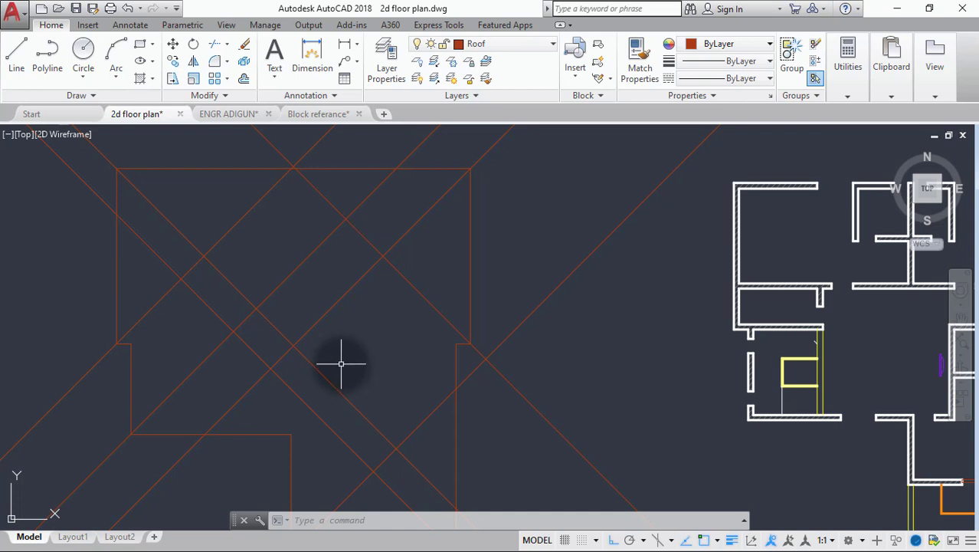
{"action": "scroll", "coordinate": [339, 362], "scroll_direction": "down", "scroll_amount": 4}
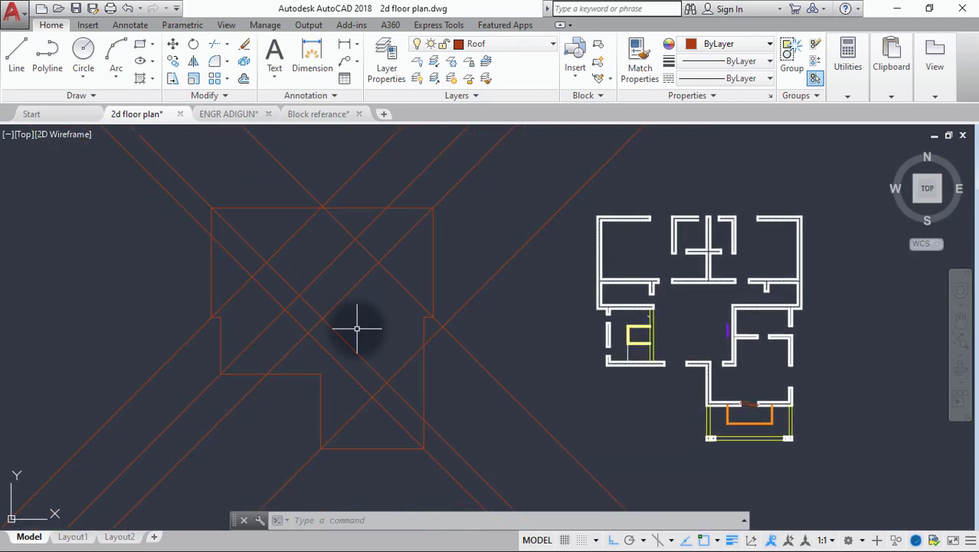
{"action": "mouse_move", "coordinate": [363, 389]}
{"action": "middle_mouse_down"}
{"action": "mouse_move", "coordinate": [364, 397]}
{"action": "mouse_move", "coordinate": [372, 330]}
{"action": "middle_mouse_up"}
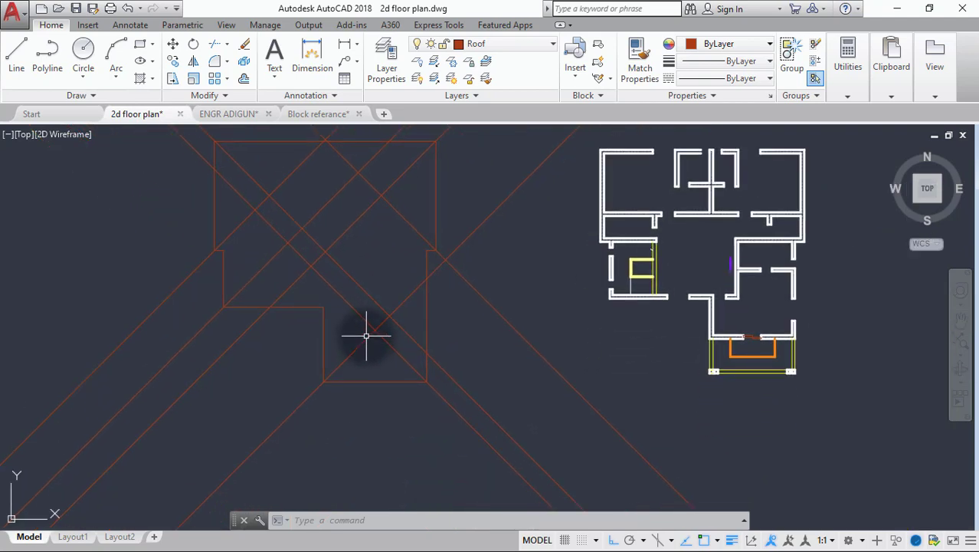
{"action": "scroll", "coordinate": [367, 332], "scroll_direction": "up", "scroll_amount": 4}
{"action": "scroll", "coordinate": [370, 339], "scroll_direction": "down", "scroll_amount": 2}
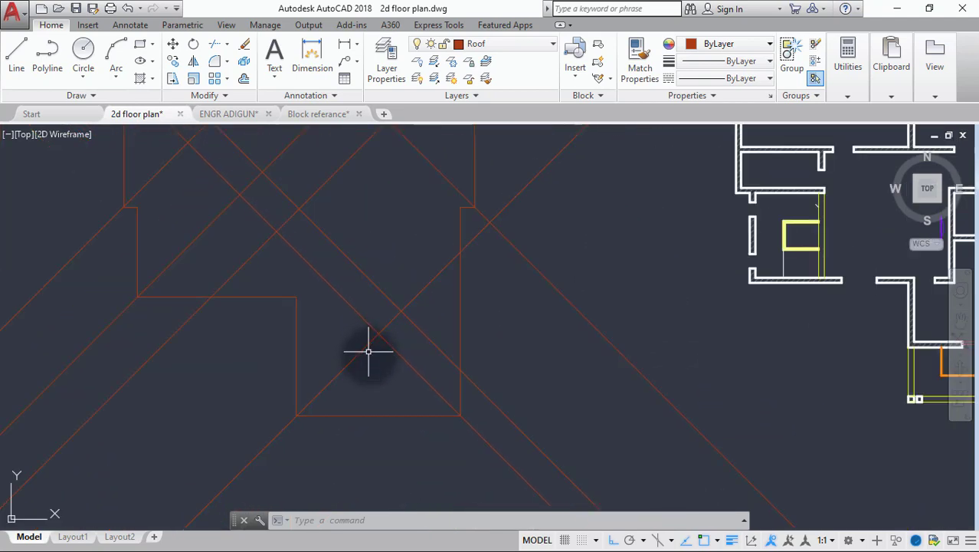
{"action": "type", "text": "tr"}
{"action": "key", "text": "Return"}
{"action": "key", "text": "Return"}
{"action": "key", "text": "Escape"}
Fillet the two diagonals from the terrace projection's lower corners with radius 0 to join them at their intersection
{"action": "type", "text": "f"}
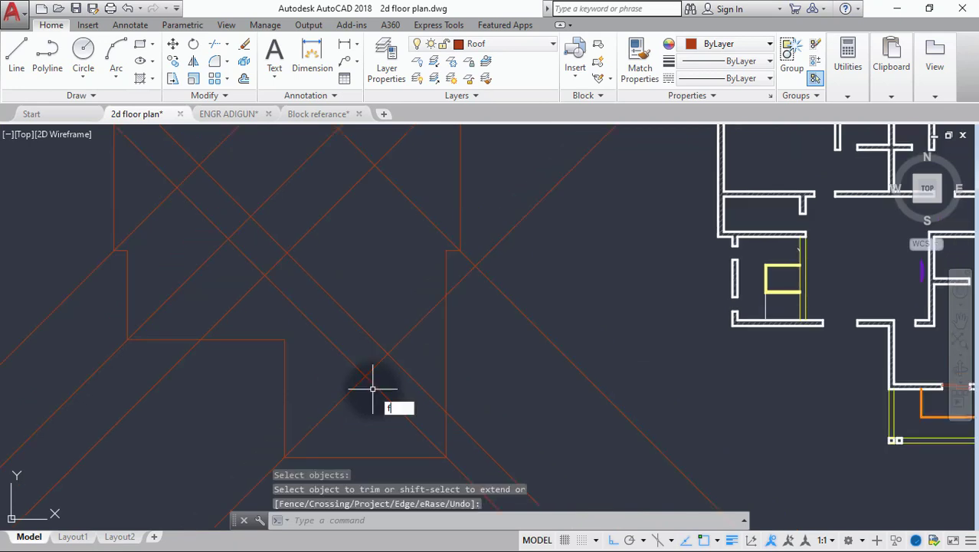
{"action": "key", "text": "Return"}
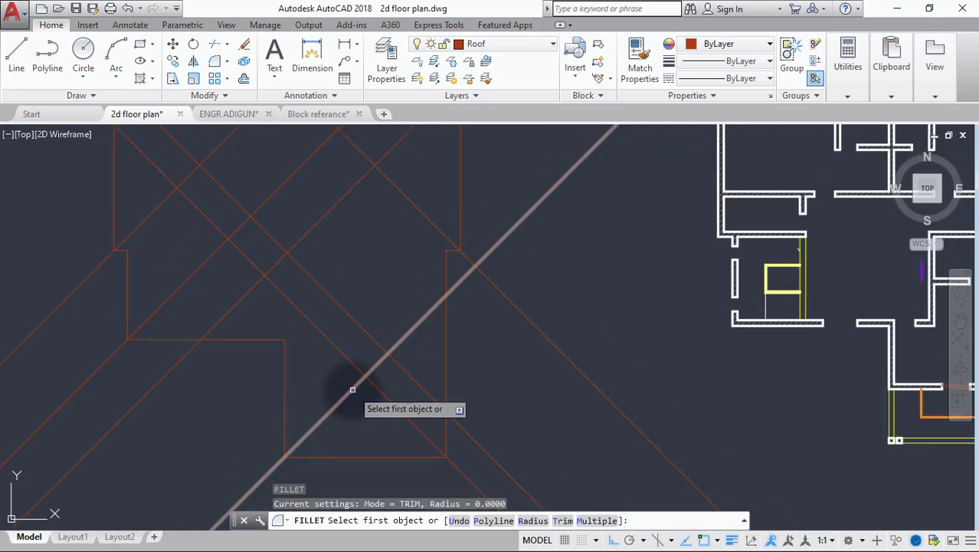
{"action": "key", "text": "Escape"}
{"action": "key", "text": "Return"}
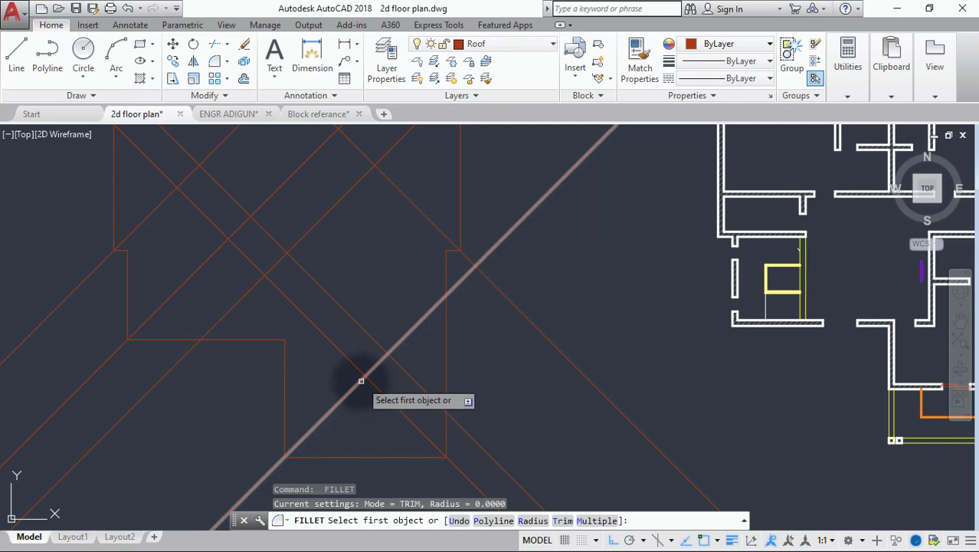
{"action": "left_click", "coordinate": [360, 379]}
{"action": "scroll", "coordinate": [370, 382], "scroll_direction": "down", "scroll_amount": 5}
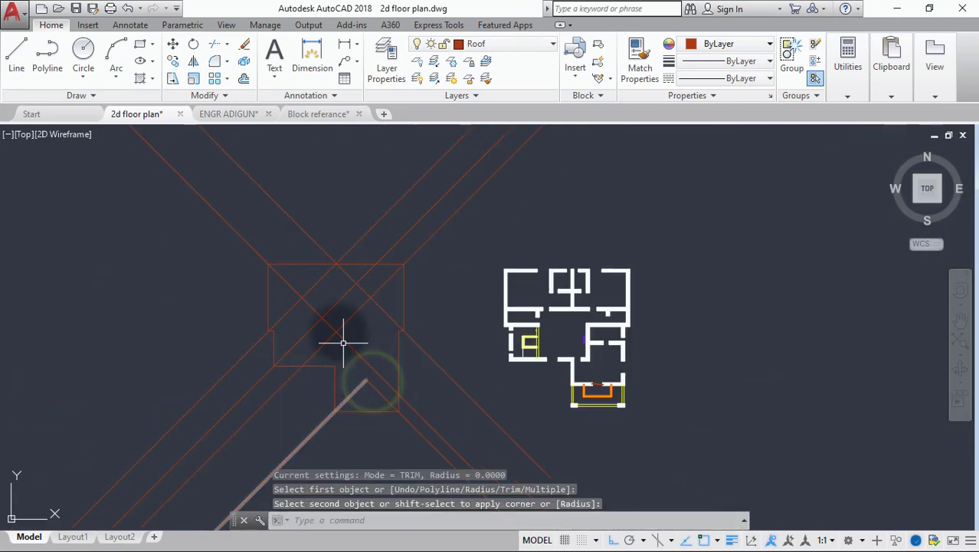
Fillet the upper-left corner diagonal and the west setback diagonal with radius 0 at their intersection
{"action": "scroll", "coordinate": [303, 298], "scroll_direction": "up", "scroll_amount": 6}
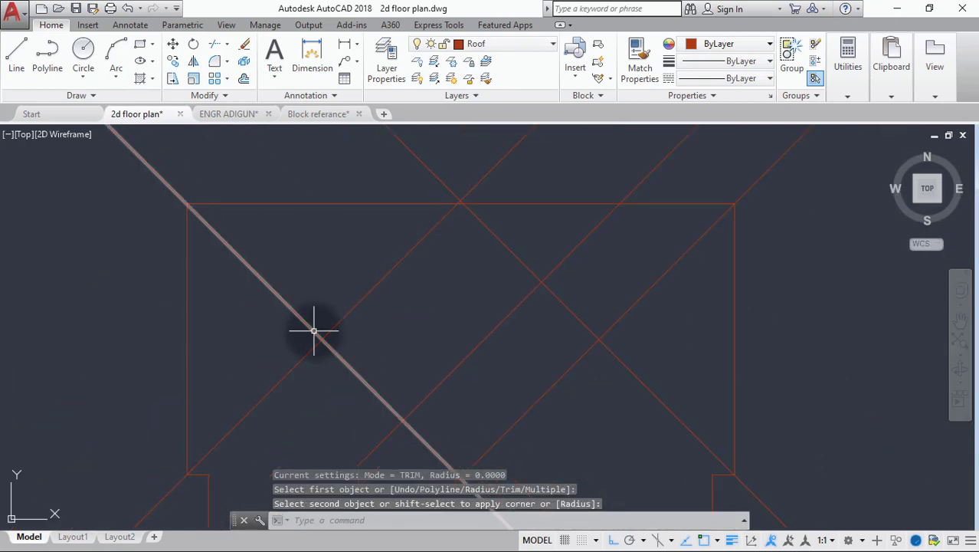
{"action": "key", "text": "Escape"}
{"action": "key", "text": "Return"}
{"action": "left_click", "coordinate": [303, 324]}
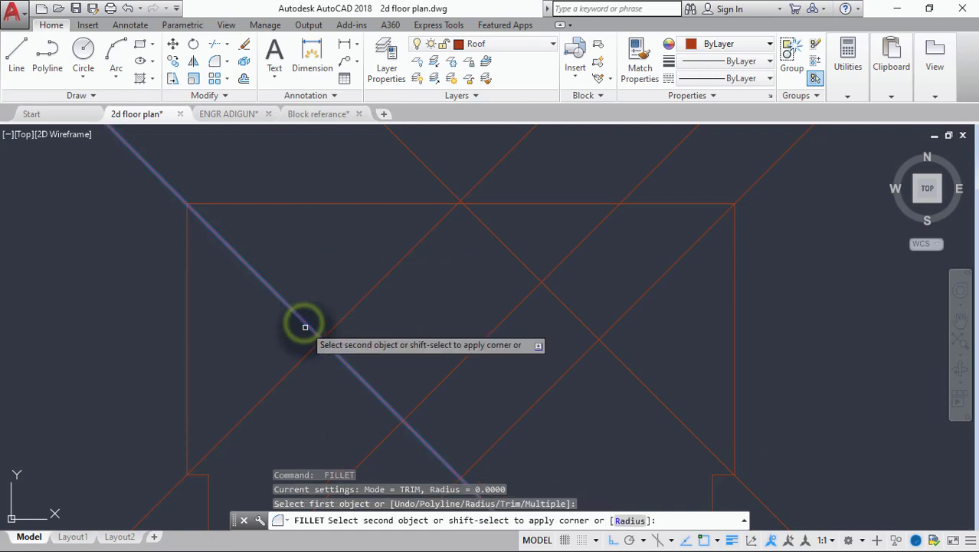
{"action": "left_click", "coordinate": [310, 349]}
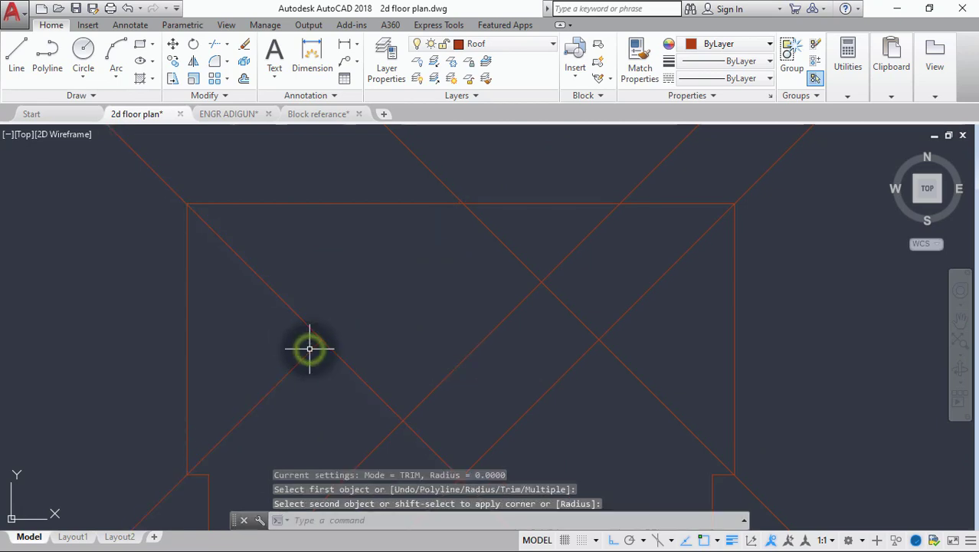
Fillet the upper-right corner diagonal and the east setback diagonal with radius 0 at their intersection
{"action": "key", "text": "Return"}
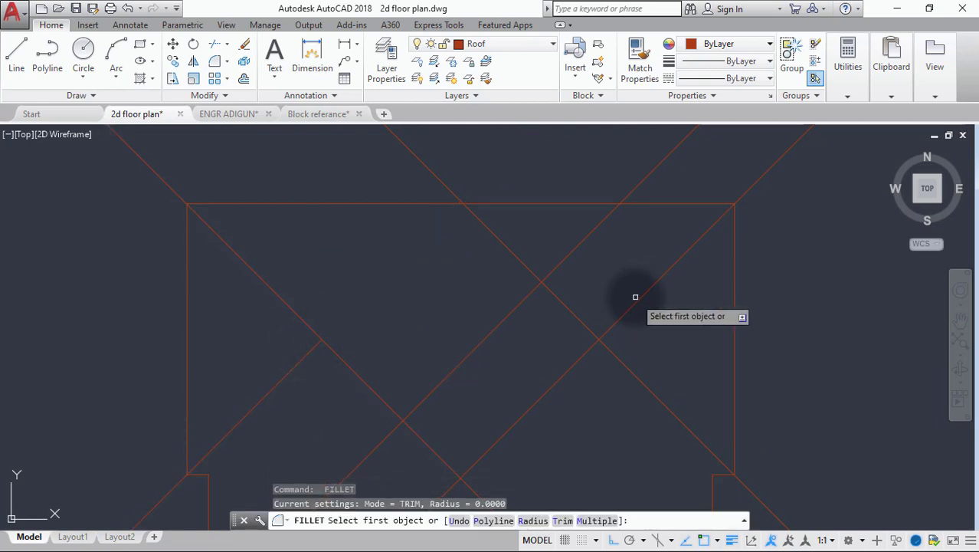
{"action": "left_click", "coordinate": [636, 299]}
{"action": "left_click", "coordinate": [618, 360]}
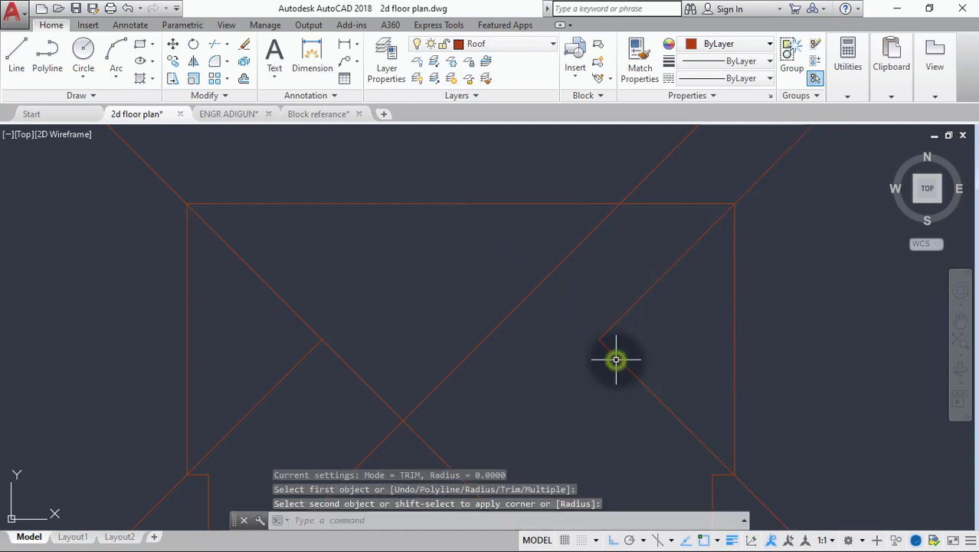
{"action": "key", "text": "Return"}
{"action": "middle_click_drag", "start_coordinate": [318, 310], "coordinate": [382, 267]}
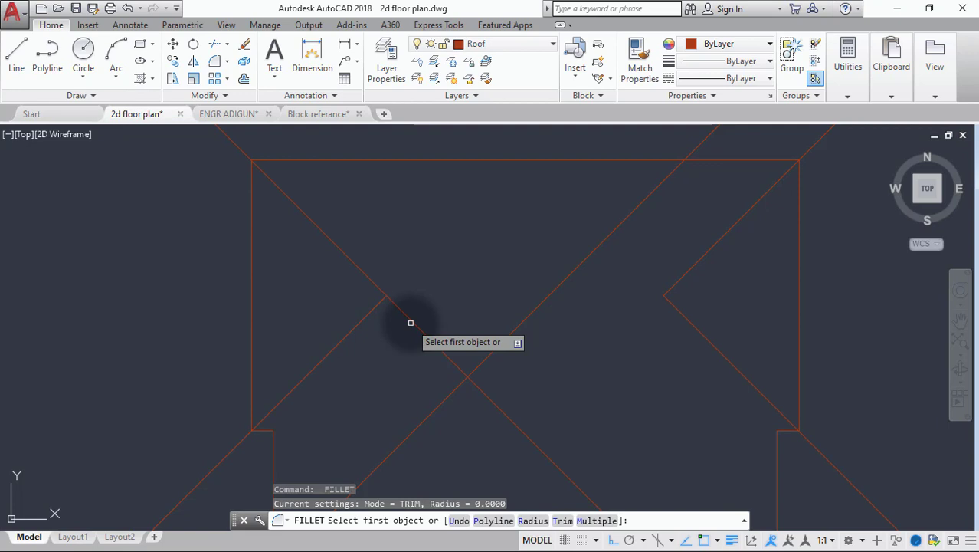
{"action": "key", "text": "Escape"}
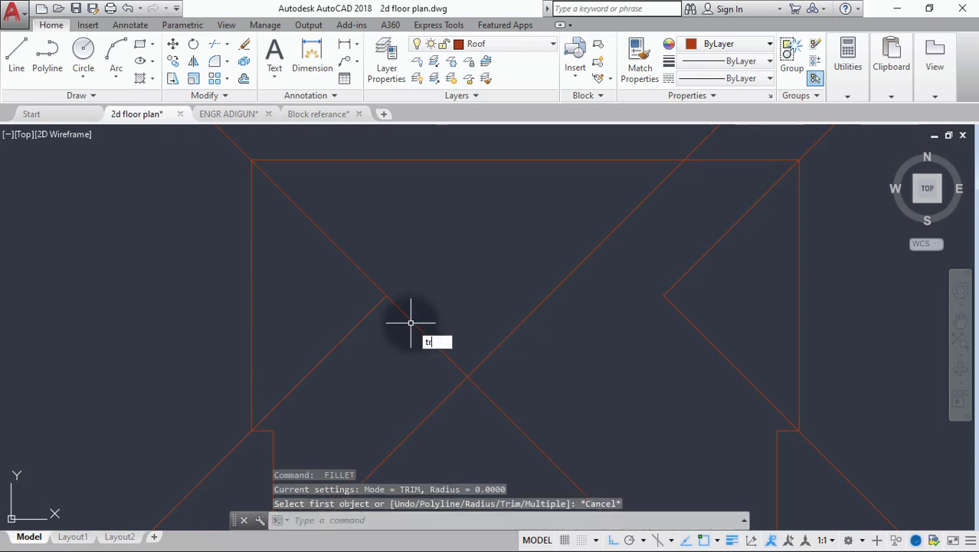
{"action": "type", "text": "tr"}
{"action": "key", "text": "Return"}
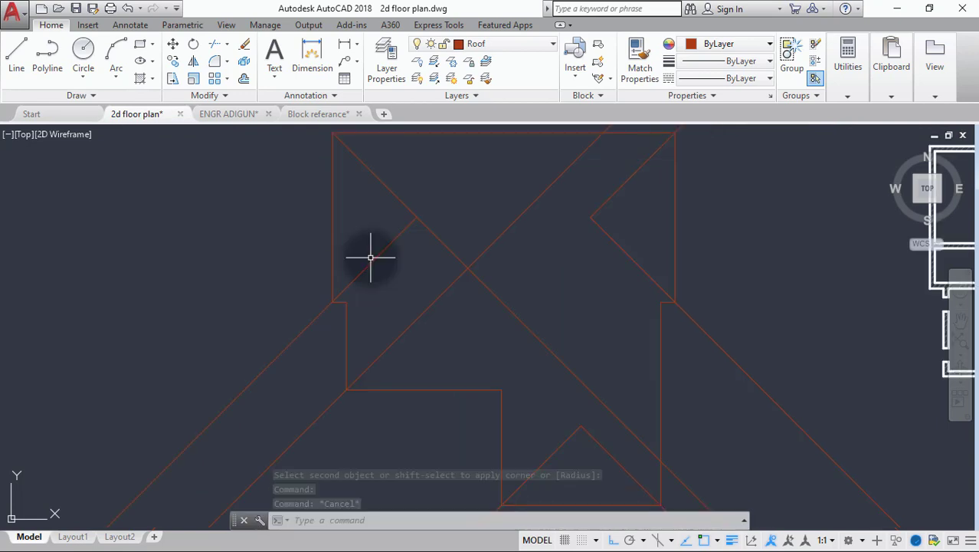
Use Extend with its trim mode to cut back the line segments running past the junction of the two west-side hip lines
{"action": "type", "text": "ex"}
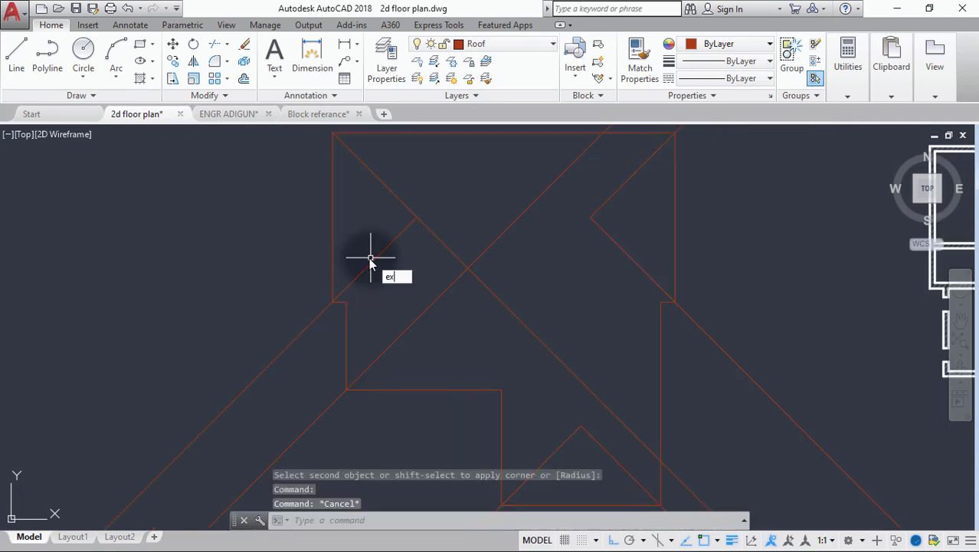
{"action": "key", "text": "Return"}
{"action": "key", "text": "Return"}
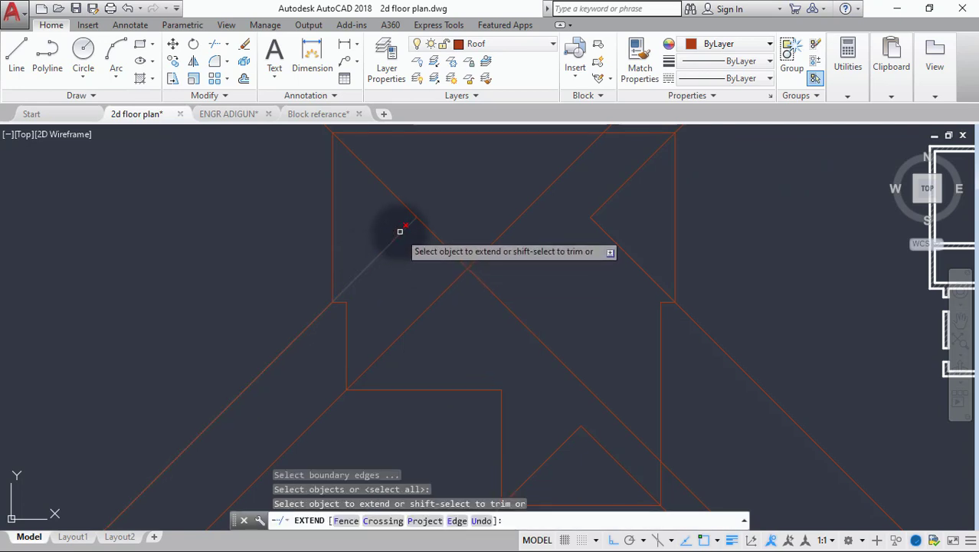
{"action": "left_click", "coordinate": [397, 230]}
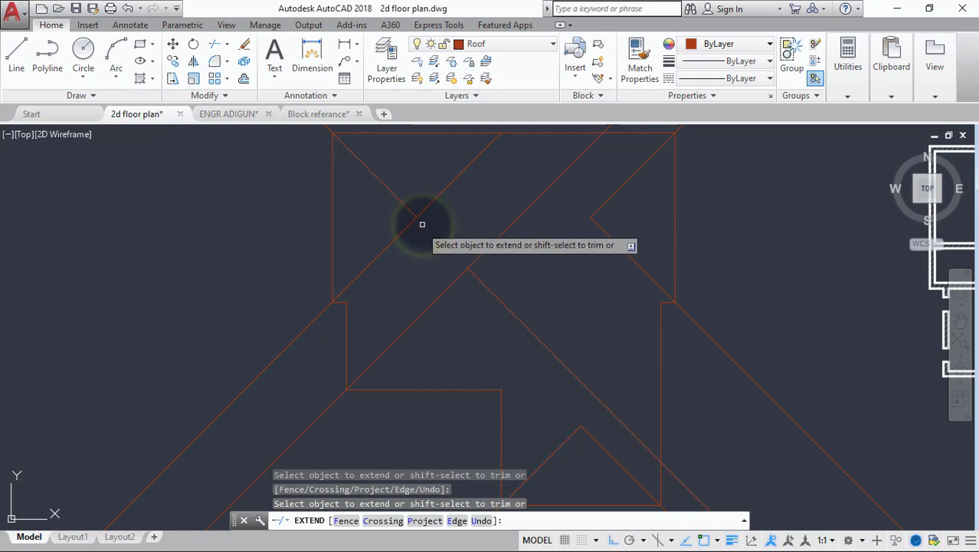
{"action": "left_click", "coordinate": [426, 210], "text": "shift"}
{"action": "key", "text": "Return"}
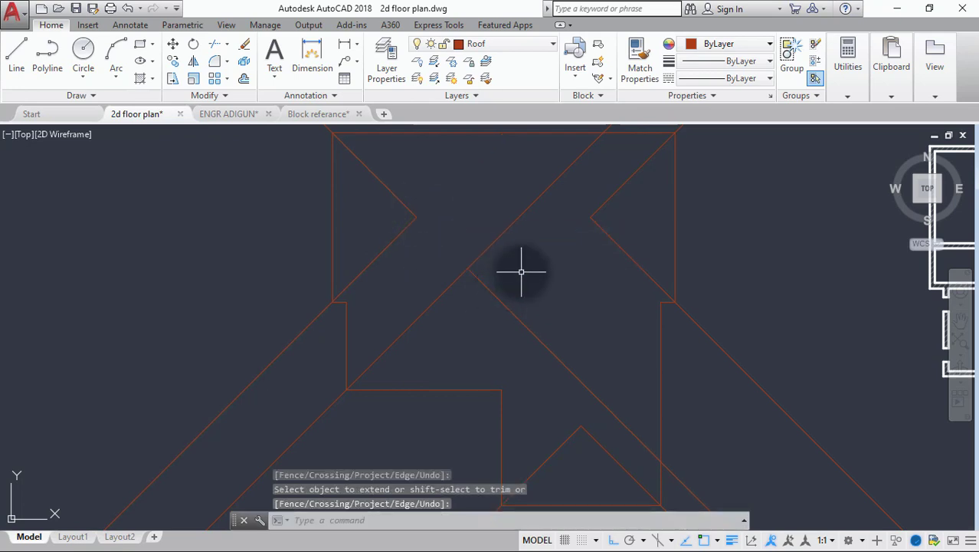
Delete the leftover diagonal running from the middle of the roof toward the terrace projection
{"action": "left_click", "coordinate": [520, 271]}
{"action": "left_click", "coordinate": [490, 304]}
{"action": "key", "text": "Delete"}
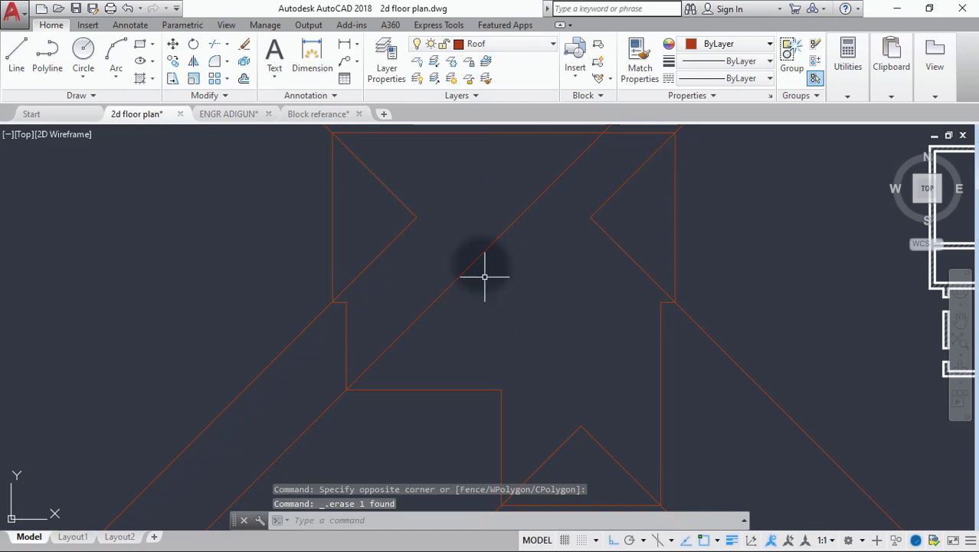
{"action": "mouse_move", "coordinate": [483, 271]}
{"action": "middle_mouse_down"}
{"action": "mouse_move", "coordinate": [466, 269]}
{"action": "mouse_move", "coordinate": [462, 285]}
{"action": "mouse_move", "coordinate": [433, 268]}
{"action": "middle_mouse_up"}
{"action": "scroll", "coordinate": [464, 269], "scroll_direction": "down", "scroll_amount": 3}
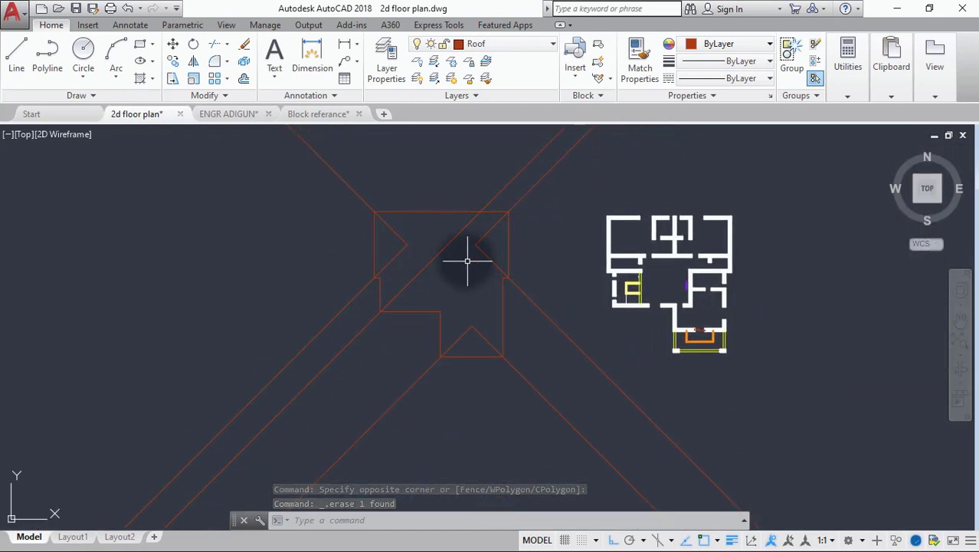
Draw a short horizontal ridge line running east from the junction of the two west-side hip lines
{"action": "scroll", "coordinate": [392, 248], "scroll_direction": "up", "scroll_amount": 5}
{"action": "scroll", "coordinate": [406, 252], "scroll_direction": "down", "scroll_amount": 3}
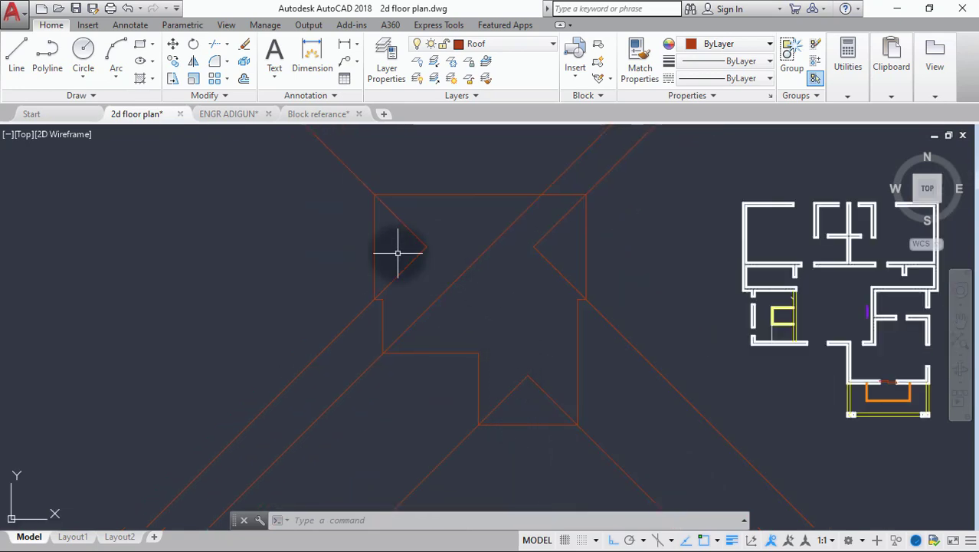
{"action": "scroll", "coordinate": [406, 253], "scroll_direction": "up", "scroll_amount": 5}
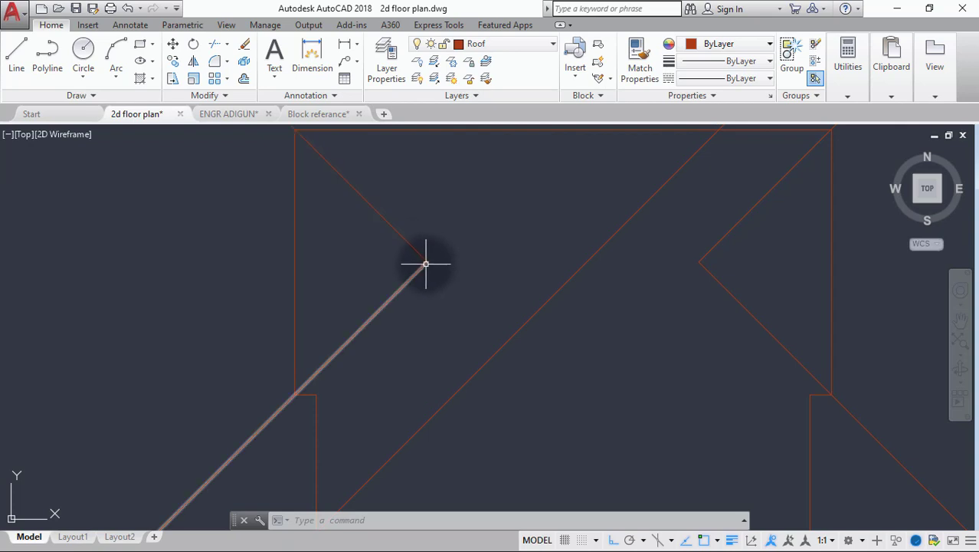
{"action": "scroll", "coordinate": [424, 260], "scroll_direction": "up", "scroll_amount": 4}
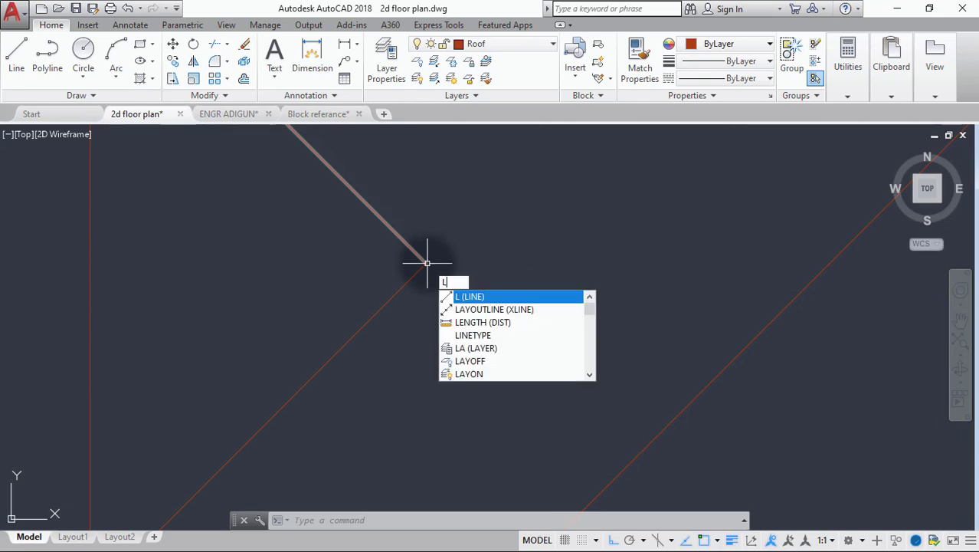
{"action": "key", "text": "Return"}
{"action": "left_click", "coordinate": [427, 263]}
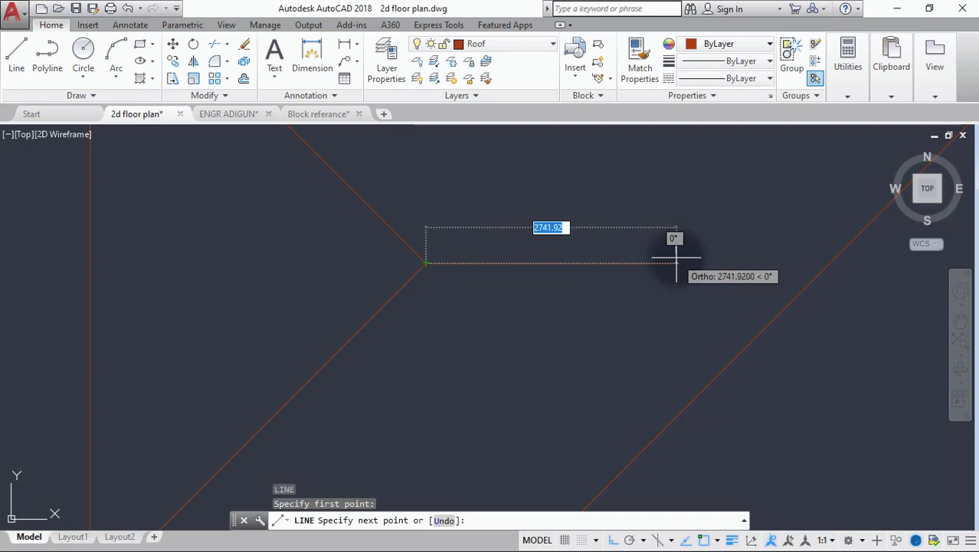
{"action": "left_click", "coordinate": [652, 263]}
{"action": "key", "text": "Escape"}
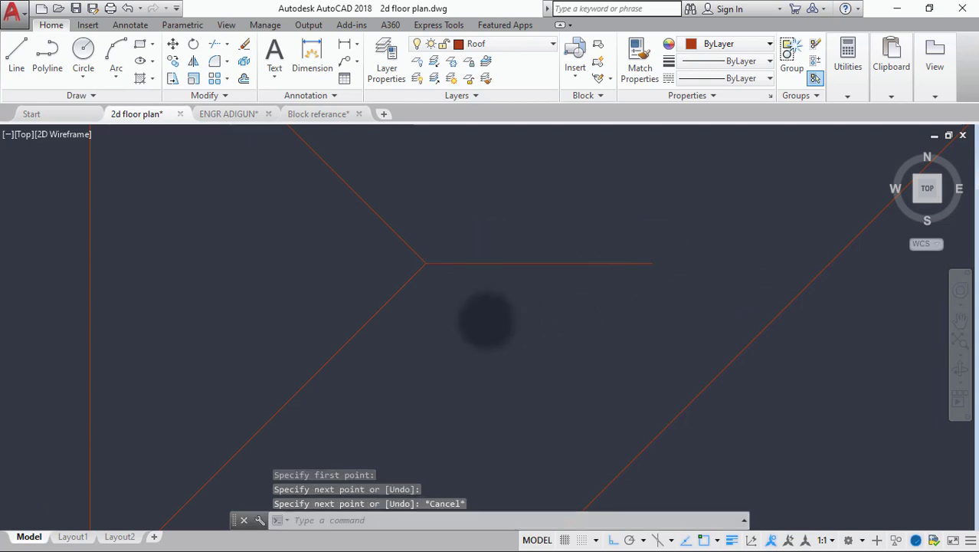
Copy the west setback diagonal from the outer corner of the west setback to its inner corner
{"action": "scroll", "coordinate": [487, 321], "scroll_direction": "down", "scroll_amount": 5}
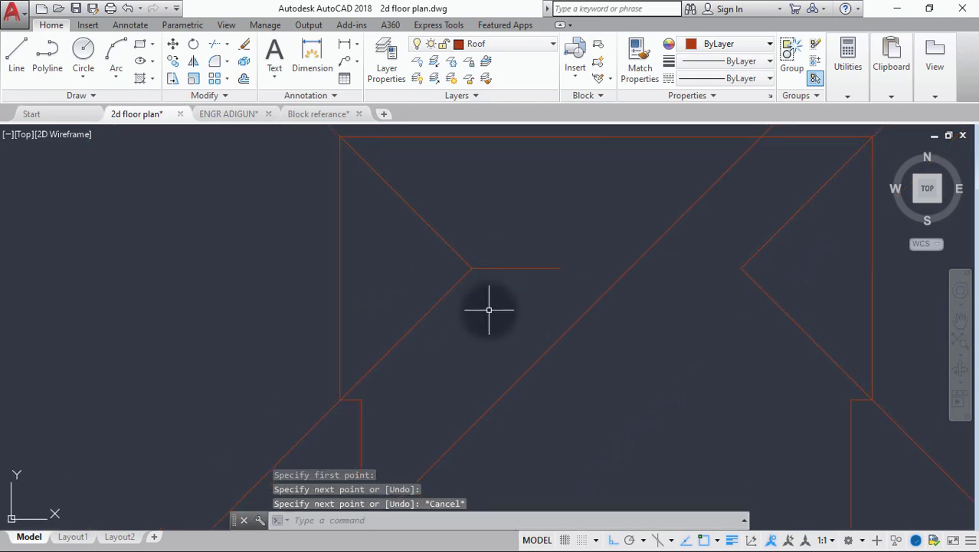
{"action": "middle_click_drag", "start_coordinate": [492, 308], "coordinate": [505, 262]}
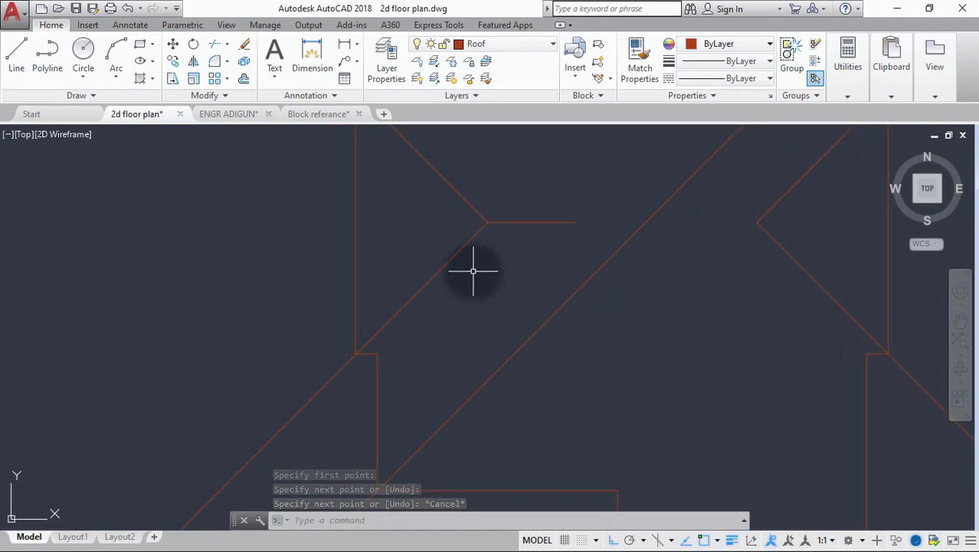
{"action": "scroll", "coordinate": [376, 352], "scroll_direction": "up", "scroll_amount": 4}
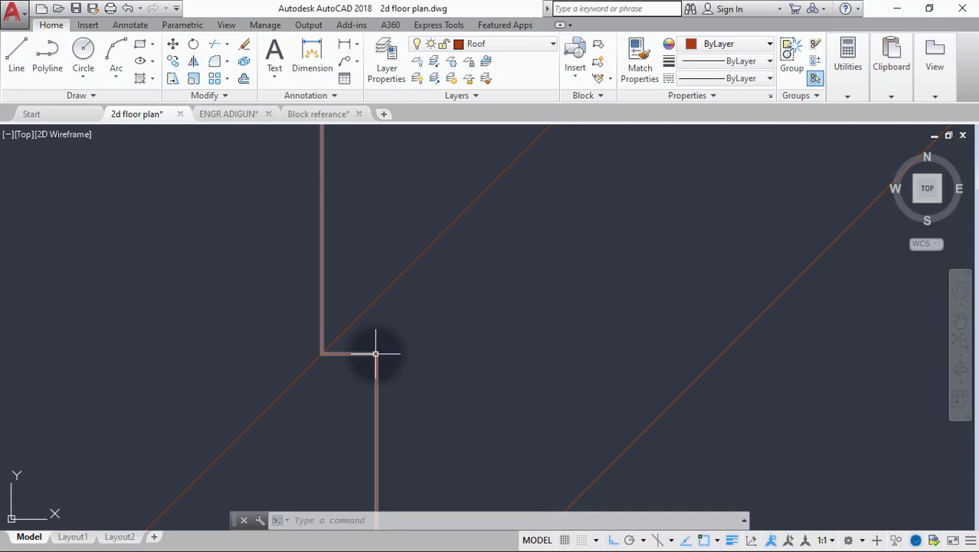
{"action": "scroll", "coordinate": [376, 352], "scroll_direction": "down", "scroll_amount": 3}
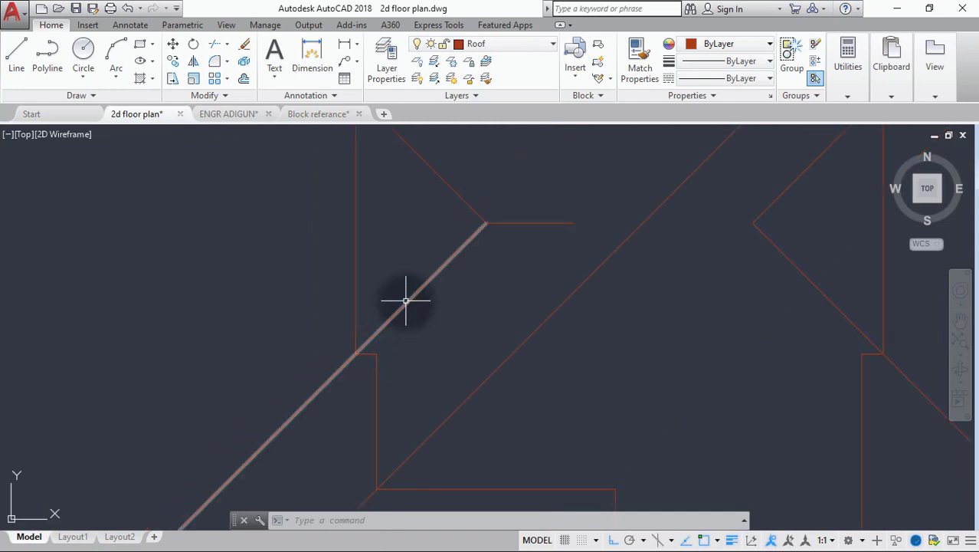
{"action": "left_click", "coordinate": [426, 387]}
{"action": "left_click", "coordinate": [367, 338]}
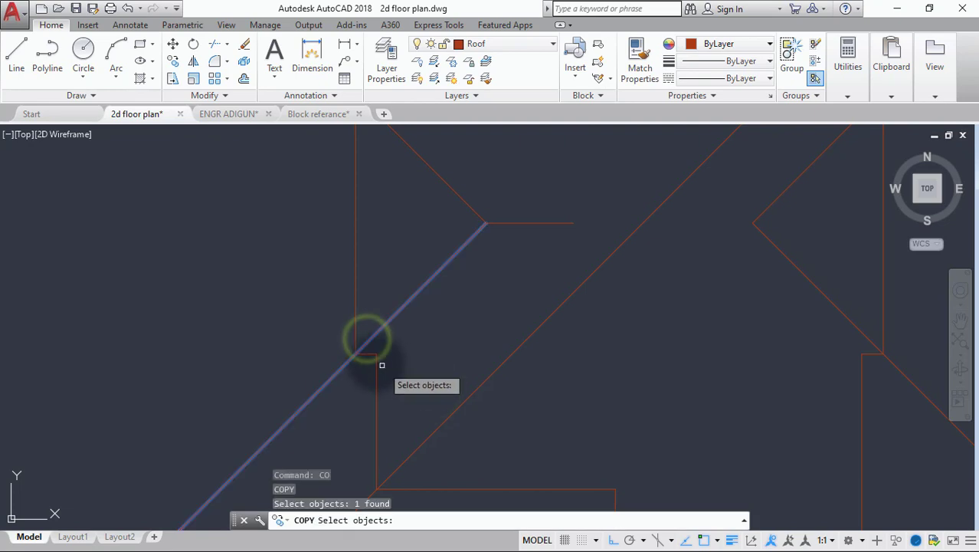
{"action": "scroll", "coordinate": [329, 352], "scroll_direction": "up", "scroll_amount": 2}
{"action": "key", "text": "Return"}
{"action": "left_click", "coordinate": [401, 347]}
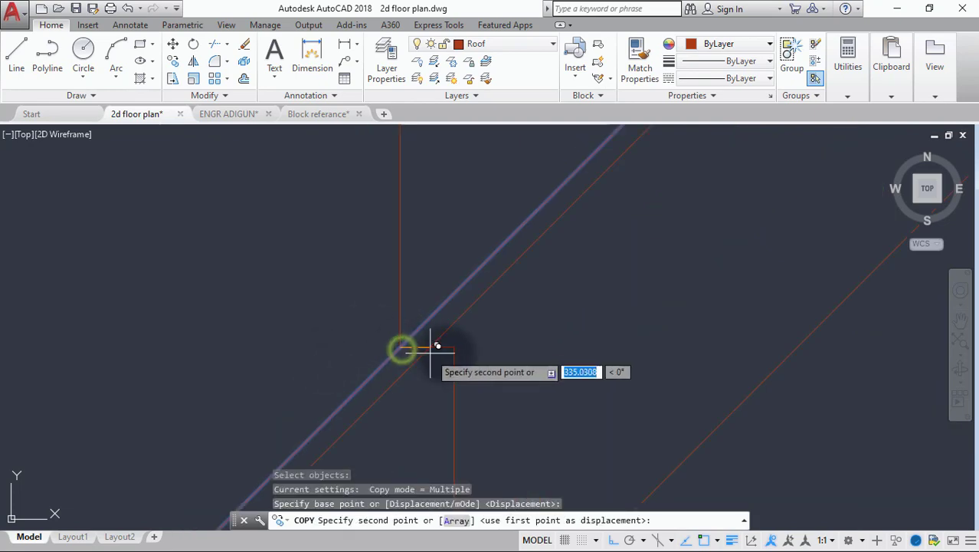
{"action": "scroll", "coordinate": [438, 349], "scroll_direction": "down", "scroll_amount": 2}
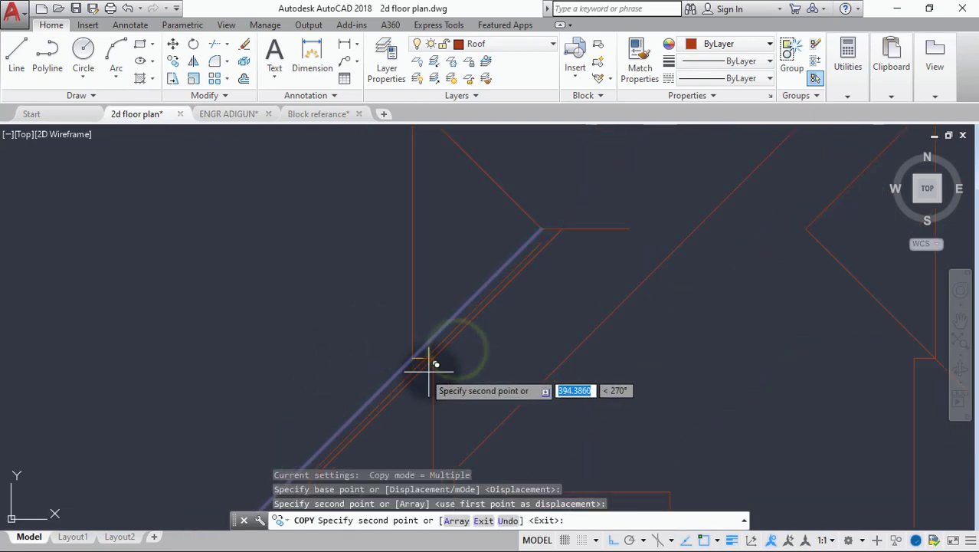
{"action": "left_click", "coordinate": [438, 349]}
{"action": "key", "text": "Return"}
{"action": "scroll", "coordinate": [562, 227], "scroll_direction": "up", "scroll_amount": 2}
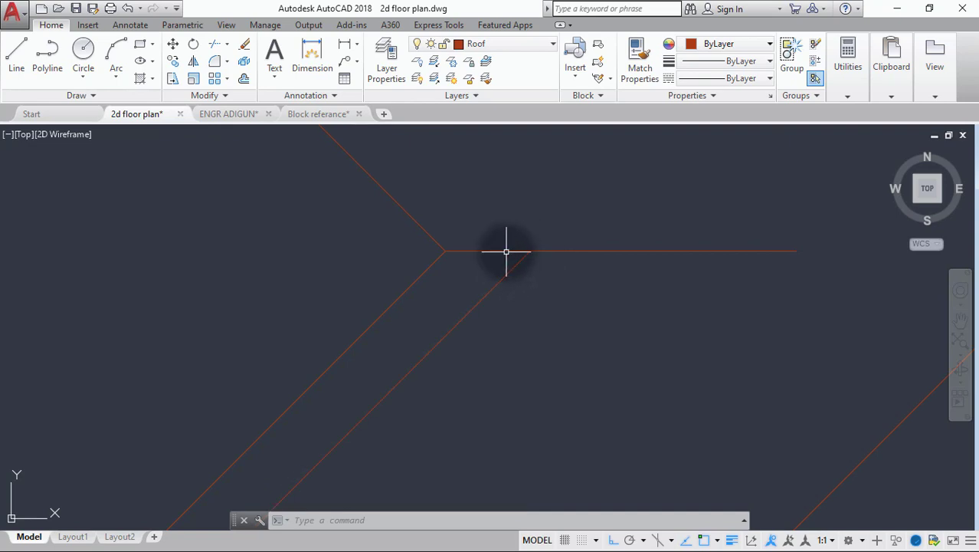
{"action": "scroll", "coordinate": [506, 251], "scroll_direction": "down", "scroll_amount": 3}
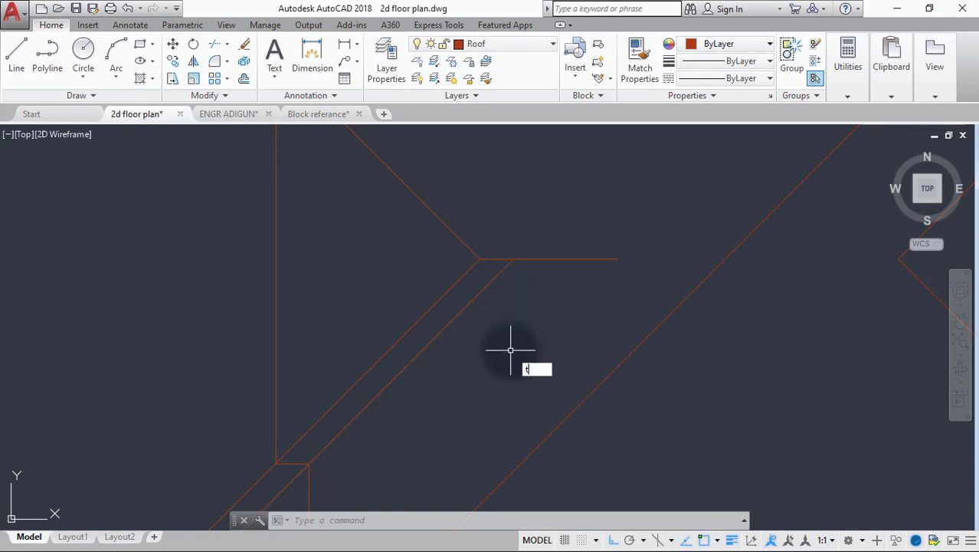
{"action": "type", "text": "r"}
{"action": "key", "text": "Return"}
{"action": "type", "text": "b"}
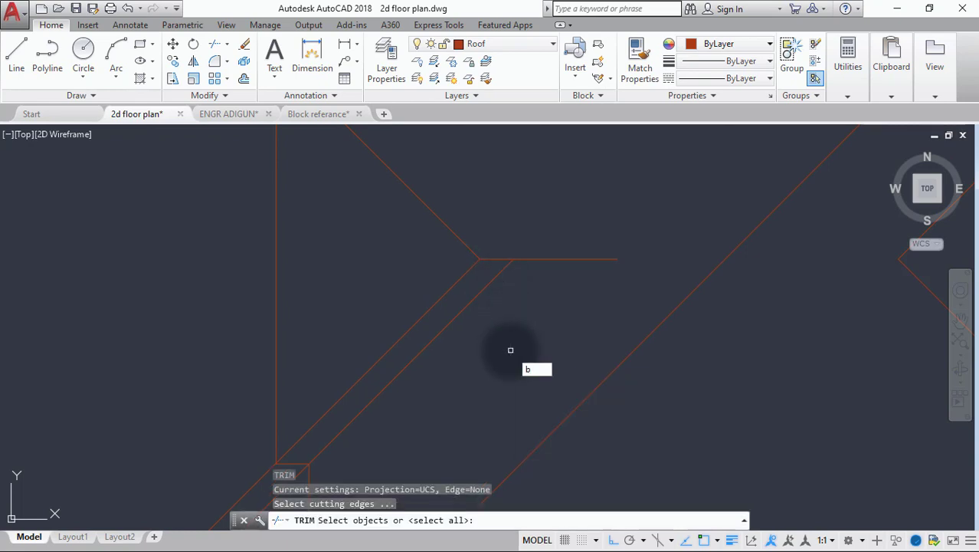
{"action": "key", "text": "Escape"}
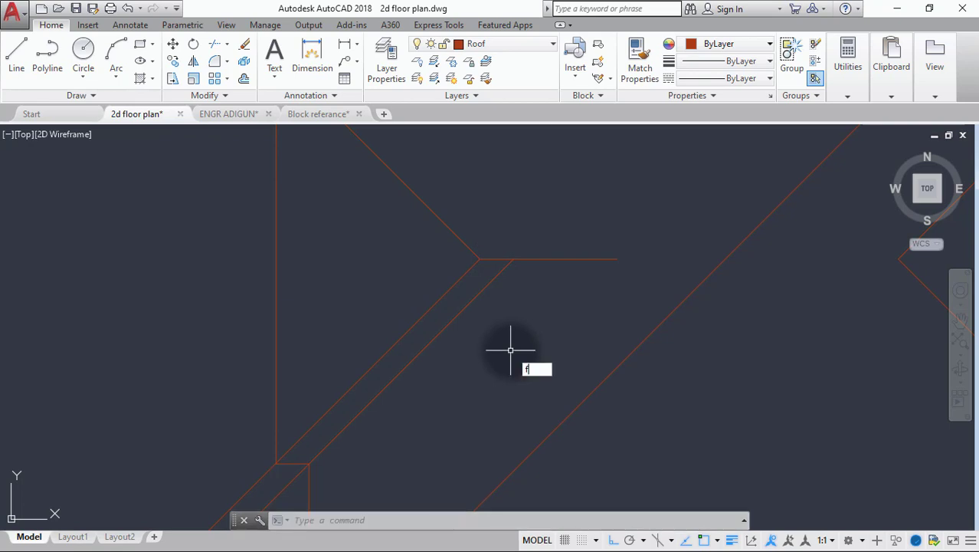
Fillet the horizontal ridge line and the copied west setback diagonal with radius 0 at their intersection
{"action": "type", "text": "f"}
{"action": "key", "text": "Return"}
{"action": "left_click", "coordinate": [508, 258]}
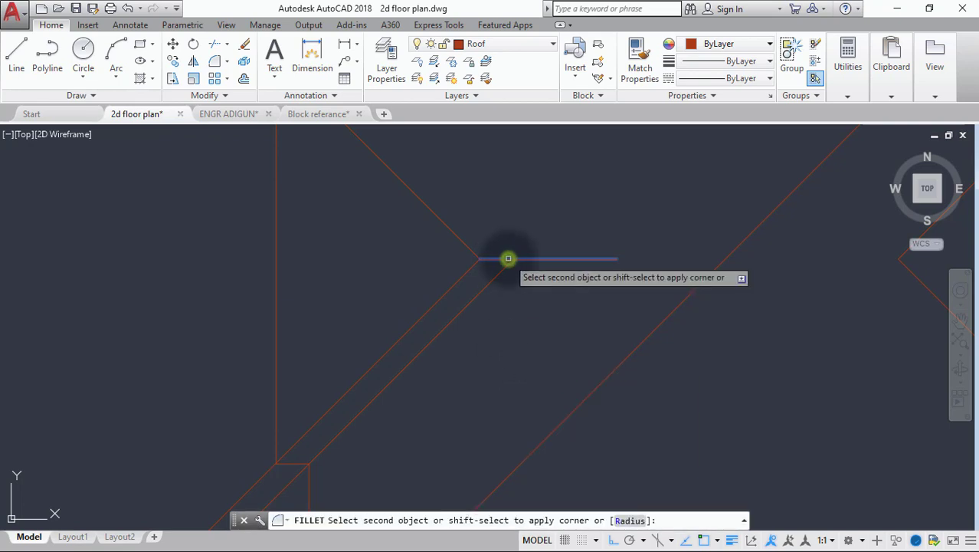
{"action": "left_click", "coordinate": [498, 264]}
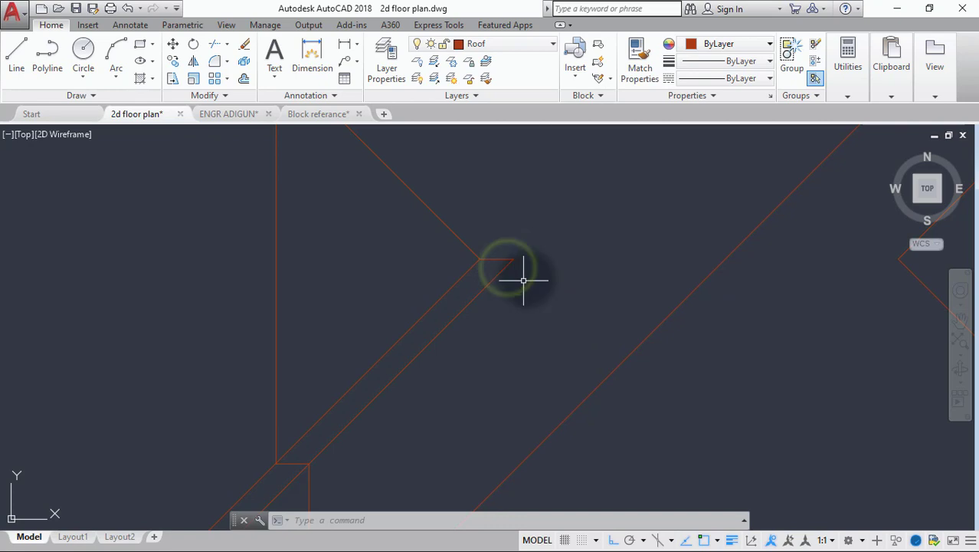
{"action": "type", "text": "f"}
{"action": "key", "text": "Return"}
{"action": "scroll", "coordinate": [527, 277], "scroll_direction": "down", "scroll_amount": 3}
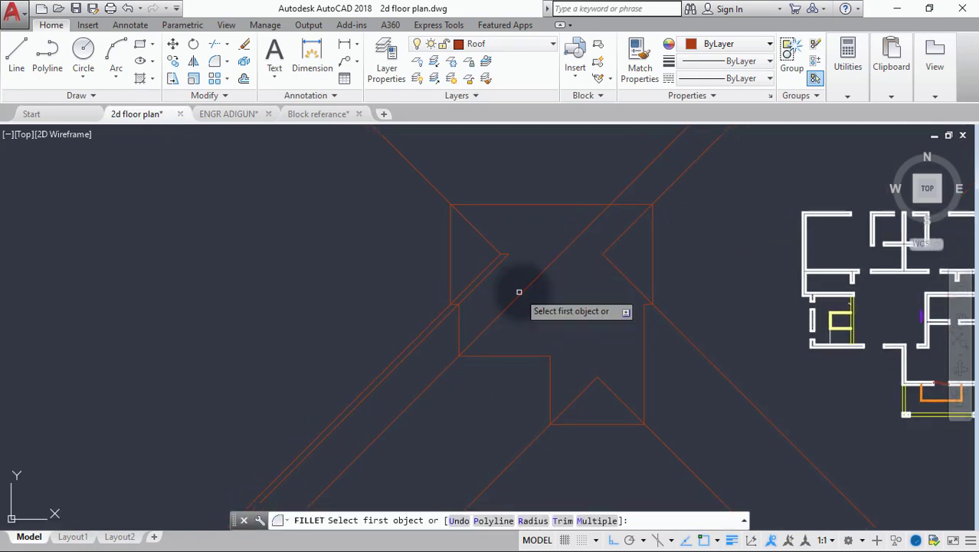
{"action": "key", "text": "Escape"}
Examine the short ridge segment and the diagonals meeting at its two ends on the west side of the roof
{"action": "scroll", "coordinate": [529, 259], "scroll_direction": "up", "scroll_amount": 5}
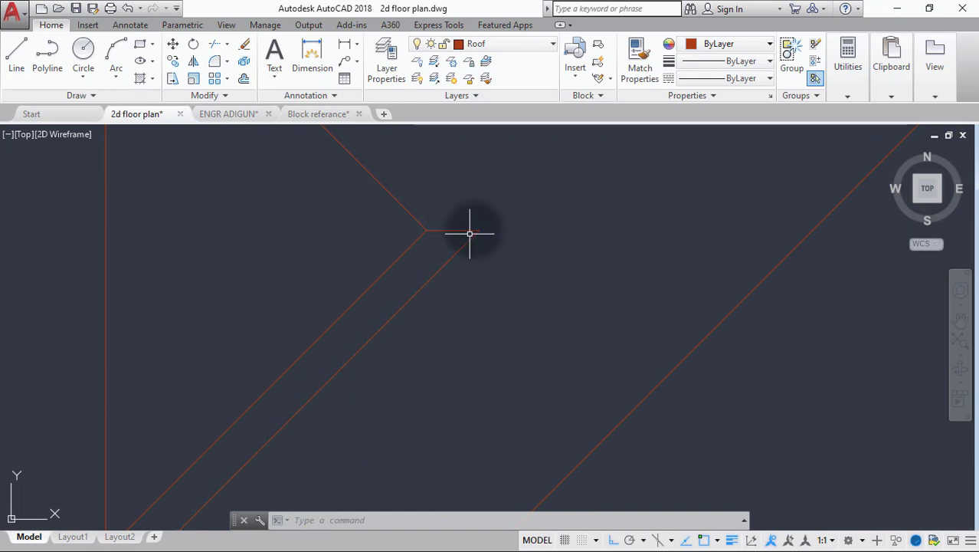
{"action": "mouse_move", "coordinate": [476, 228]}
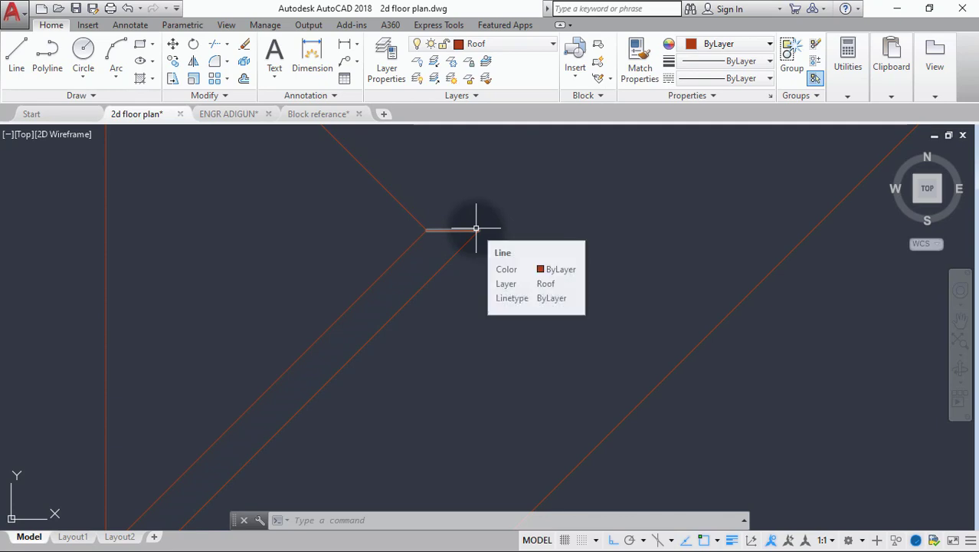
{"action": "scroll", "coordinate": [474, 249], "scroll_direction": "down", "scroll_amount": 3}
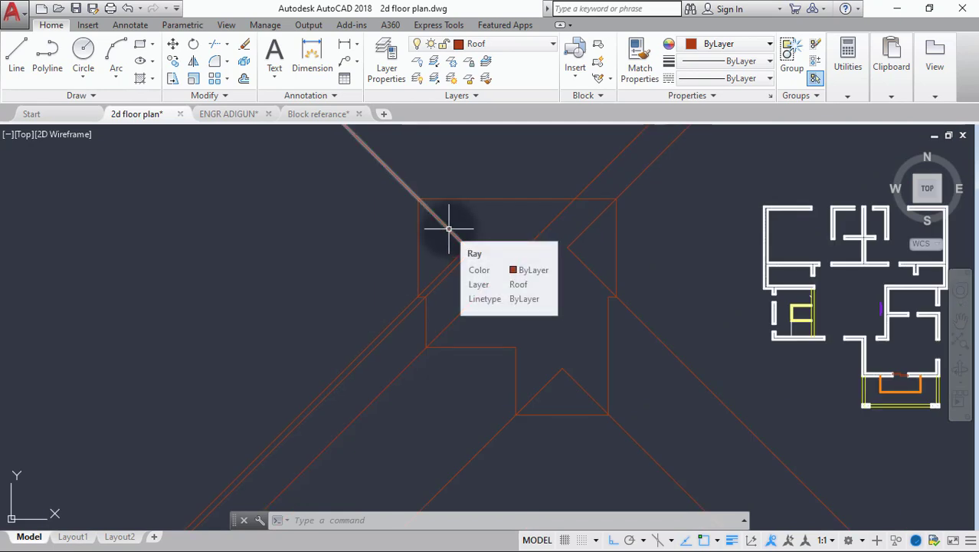
{"action": "scroll", "coordinate": [461, 254], "scroll_direction": "up", "scroll_amount": 5}
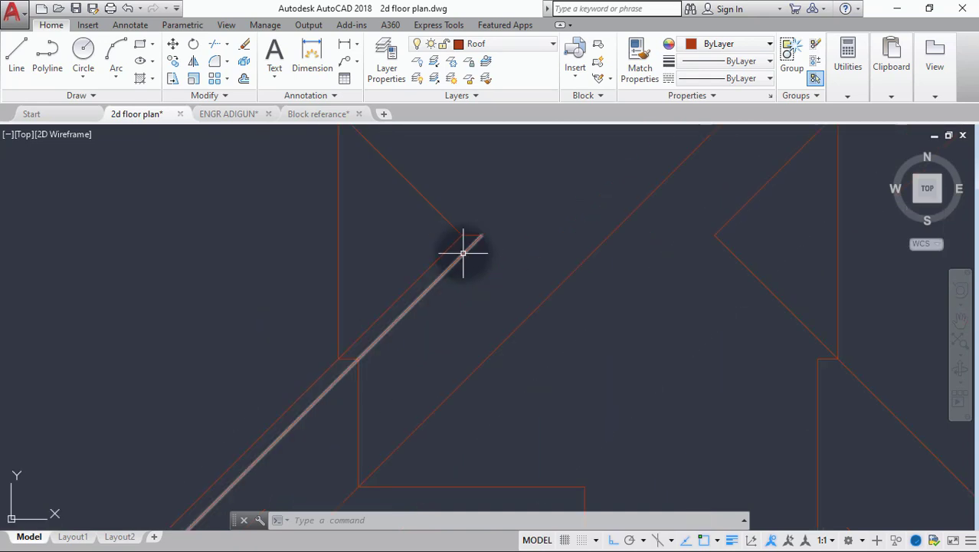
{"action": "middle_click_drag", "start_coordinate": [505, 253], "coordinate": [489, 256]}
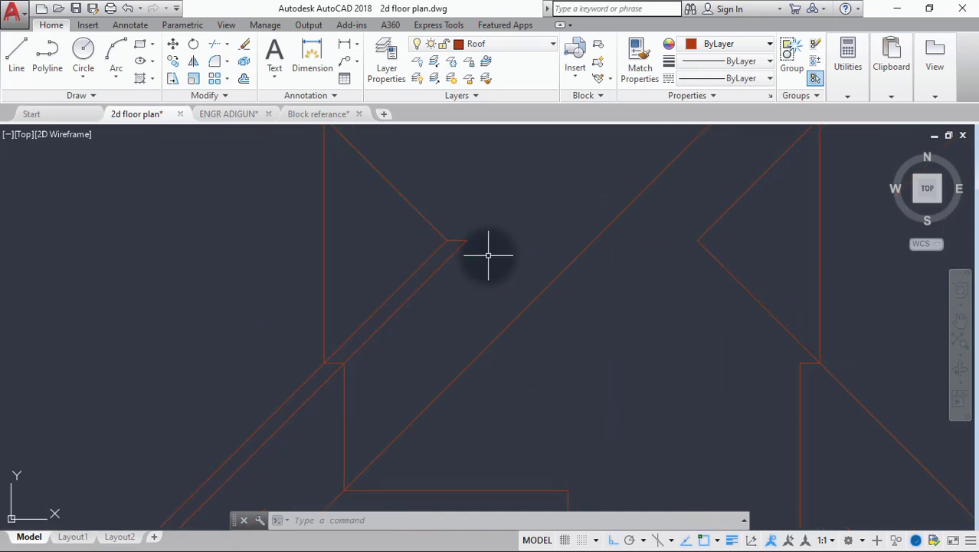
{"action": "scroll", "coordinate": [474, 246], "scroll_direction": "up", "scroll_amount": 3}
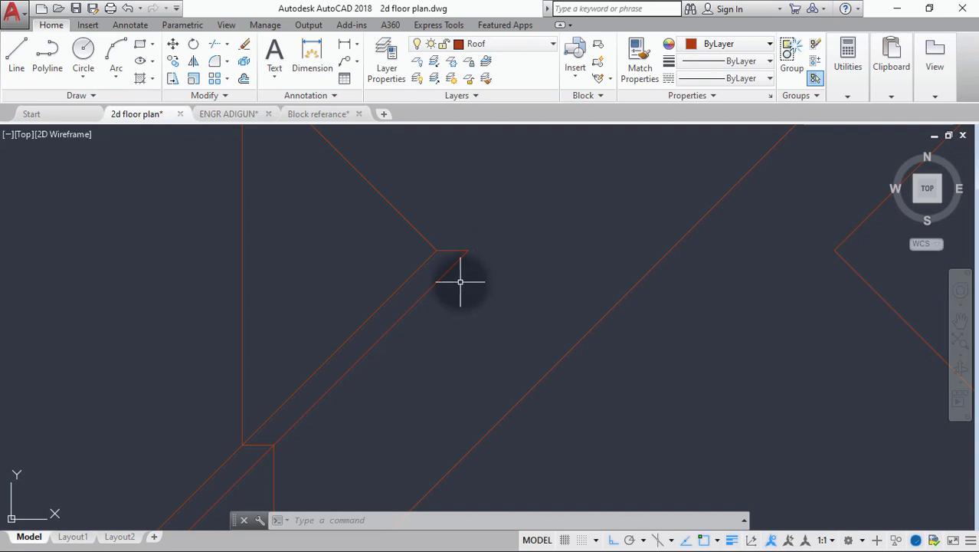
{"action": "mouse_move", "coordinate": [457, 261]}
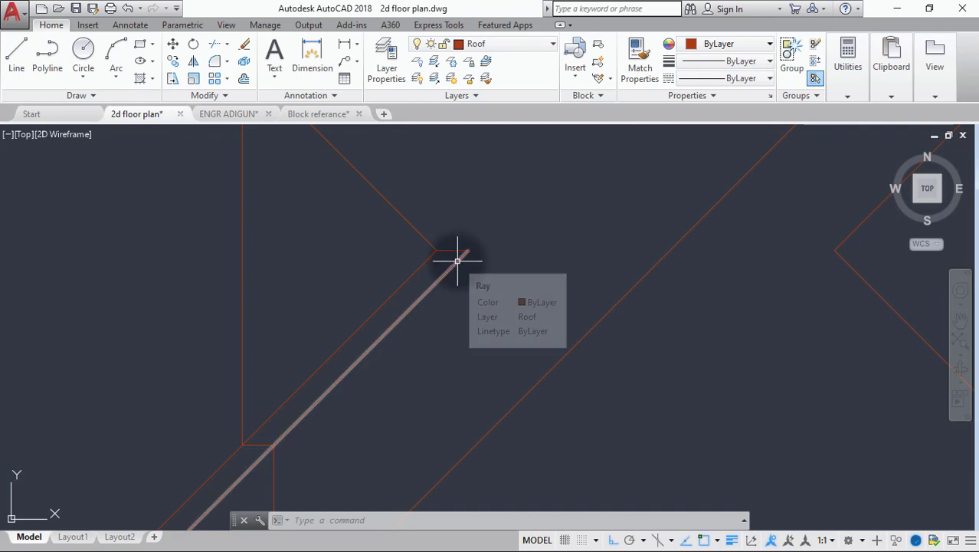
{"action": "scroll", "coordinate": [457, 261], "scroll_direction": "down", "scroll_amount": 3}
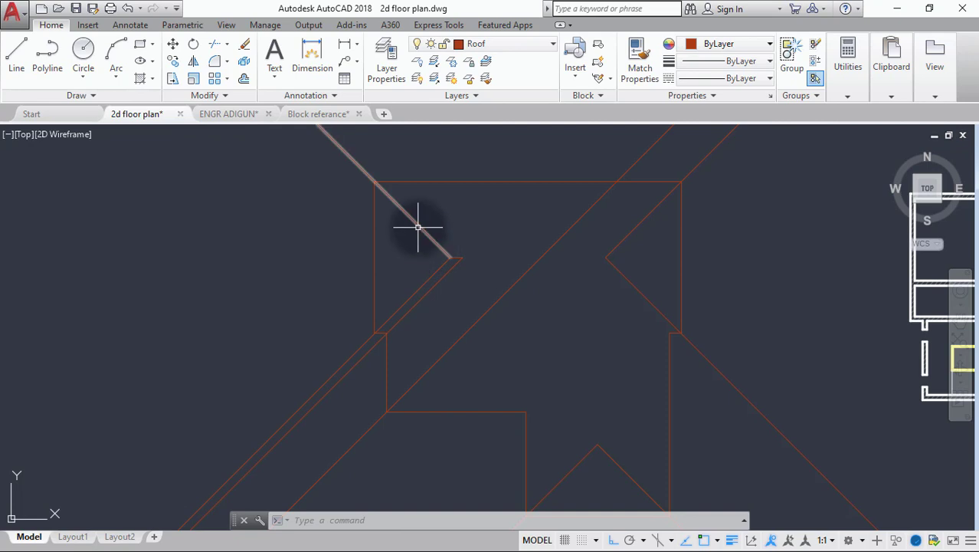
{"action": "scroll", "coordinate": [419, 228], "scroll_direction": "up", "scroll_amount": 2}
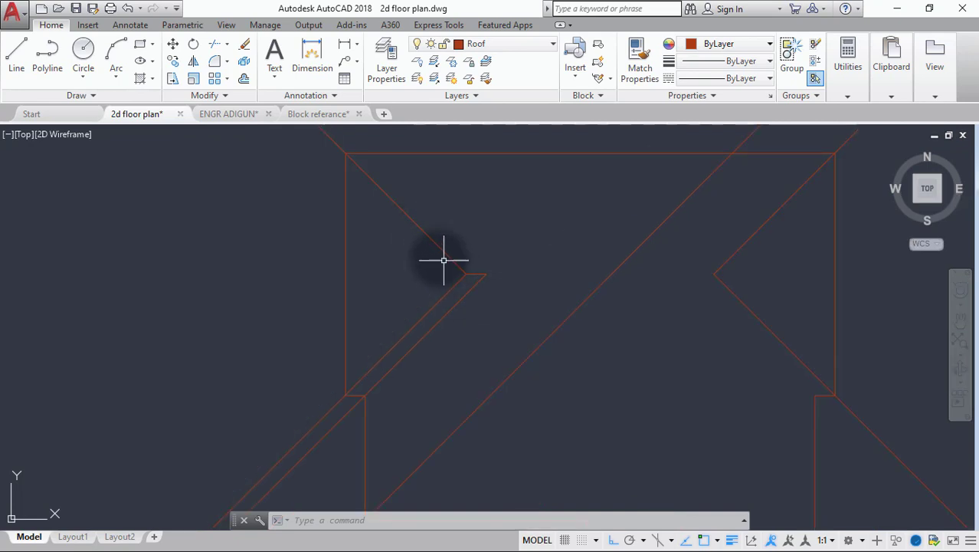
Copy the upper-left corner diagonal from the roof's upper-left corner to the east end of the short ridge segment
{"action": "type", "text": "c"}
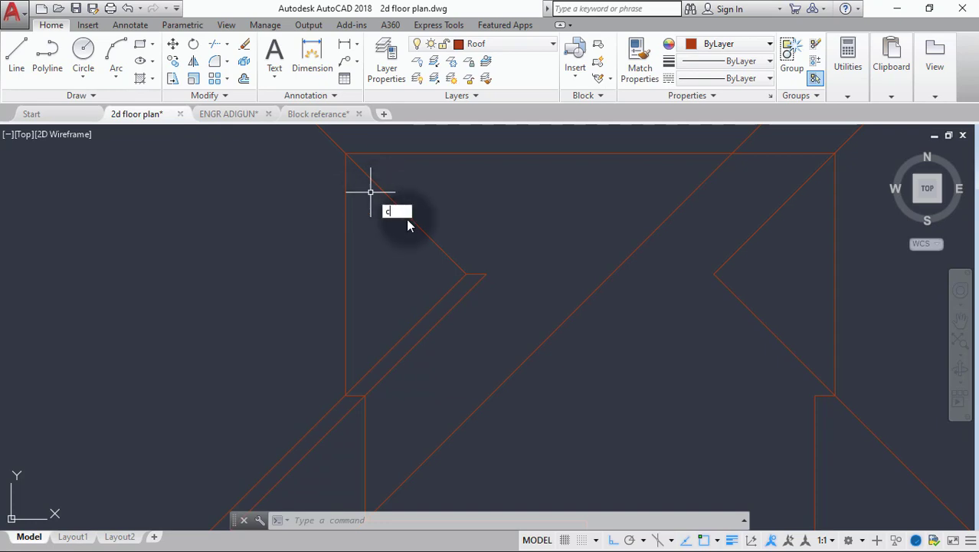
{"action": "left_click", "coordinate": [413, 238]}
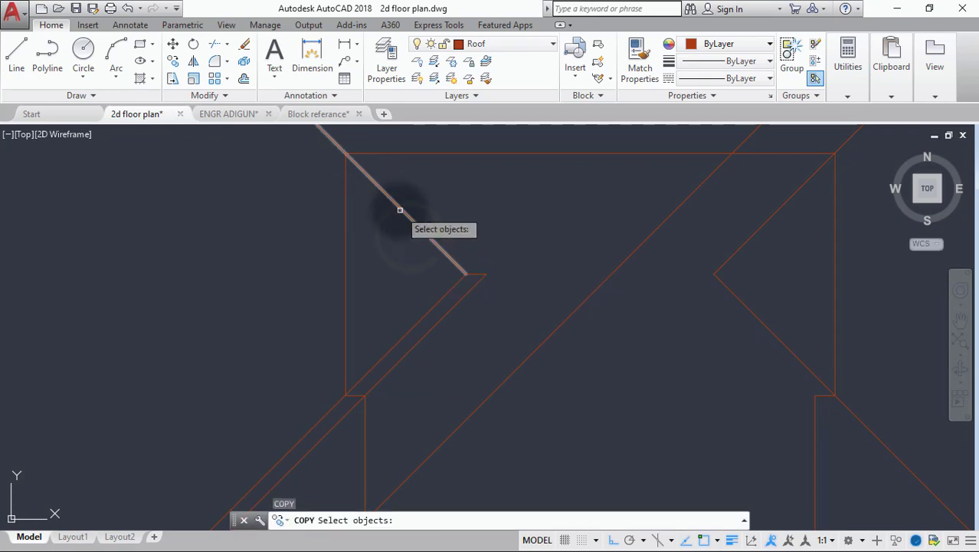
{"action": "left_click", "coordinate": [387, 206]}
{"action": "right_click", "coordinate": [382, 211]}
{"action": "left_click", "coordinate": [346, 153]}
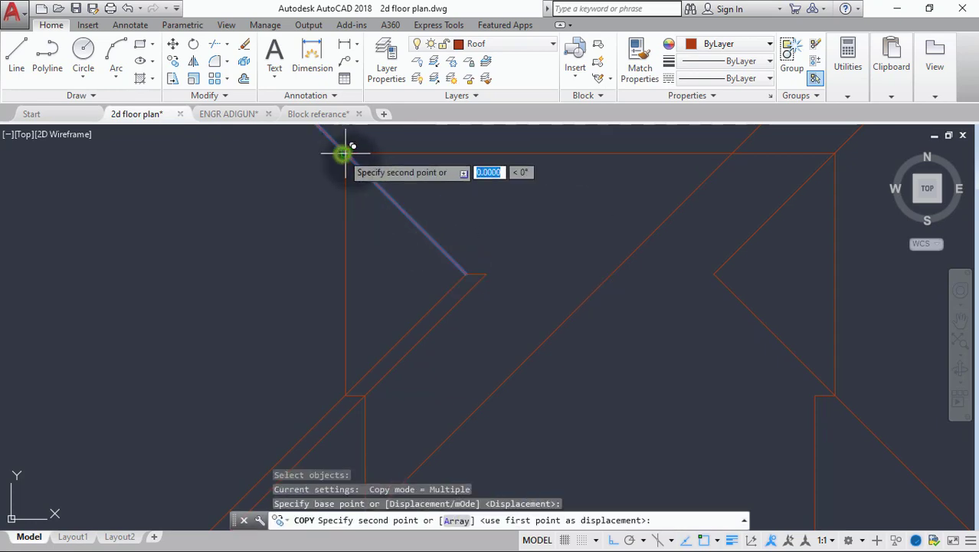
{"action": "left_click", "coordinate": [486, 274]}
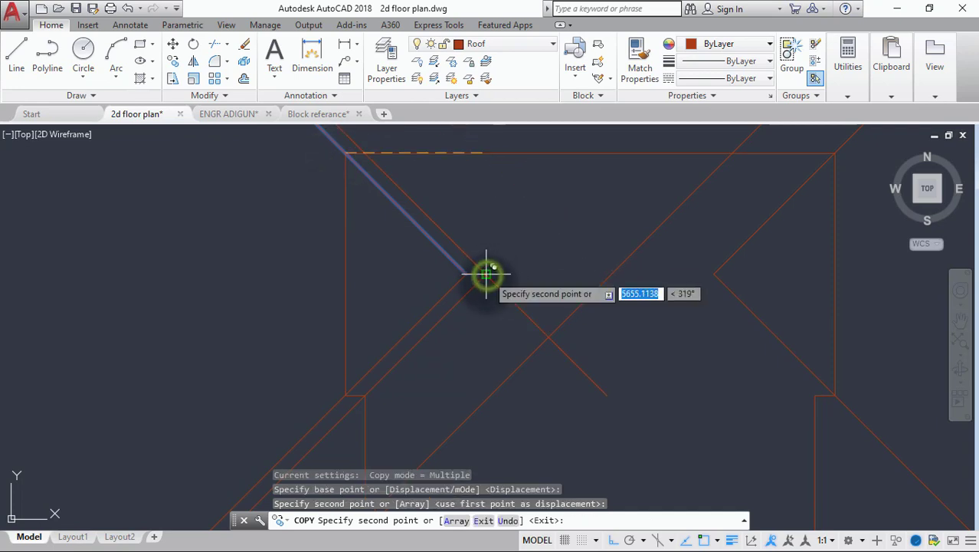
{"action": "key", "text": "Escape"}
Fillet the copied upper-left diagonal with radius 0 to the diagonal rising from the main block's southwest corner
{"action": "middle_click_drag", "start_coordinate": [476, 357], "coordinate": [501, 280]}
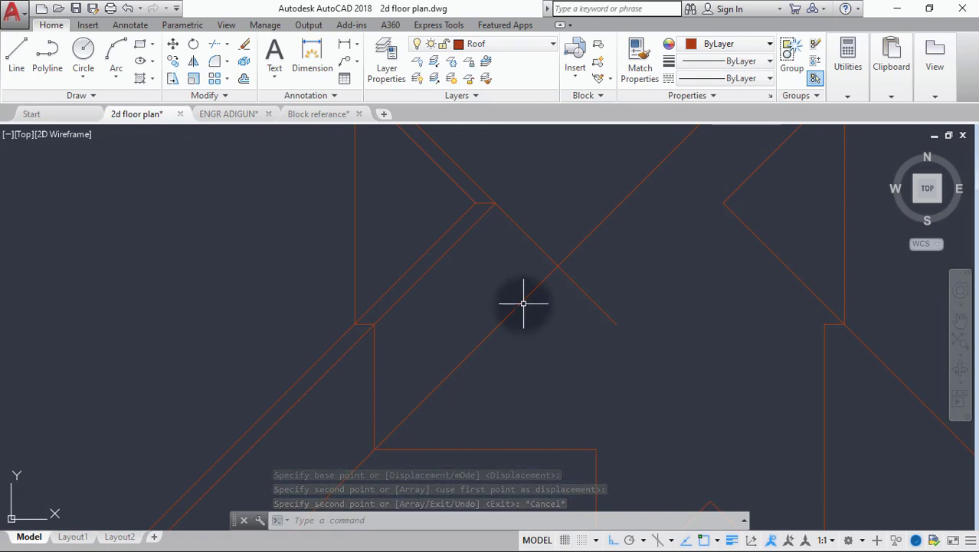
{"action": "scroll", "coordinate": [523, 301], "scroll_direction": "down", "scroll_amount": 2}
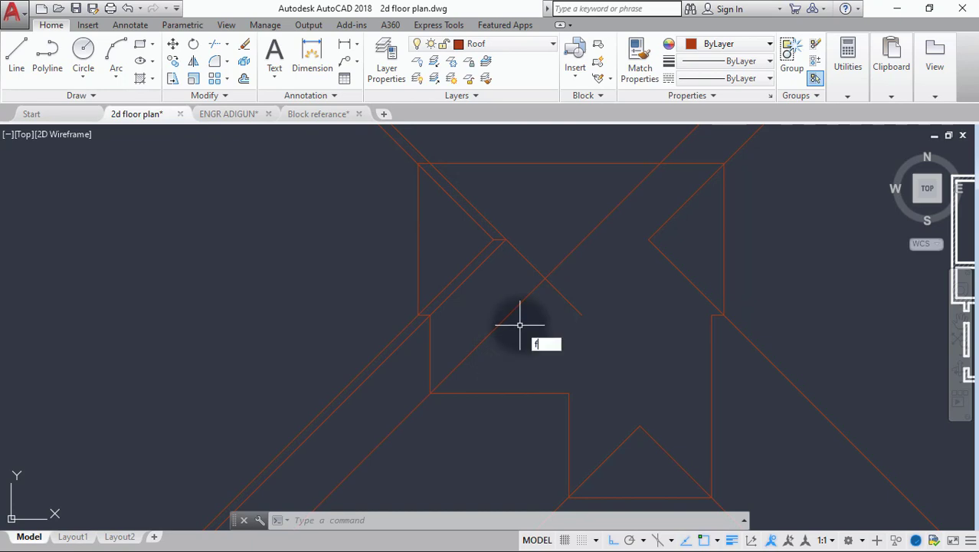
{"action": "key", "text": "Return"}
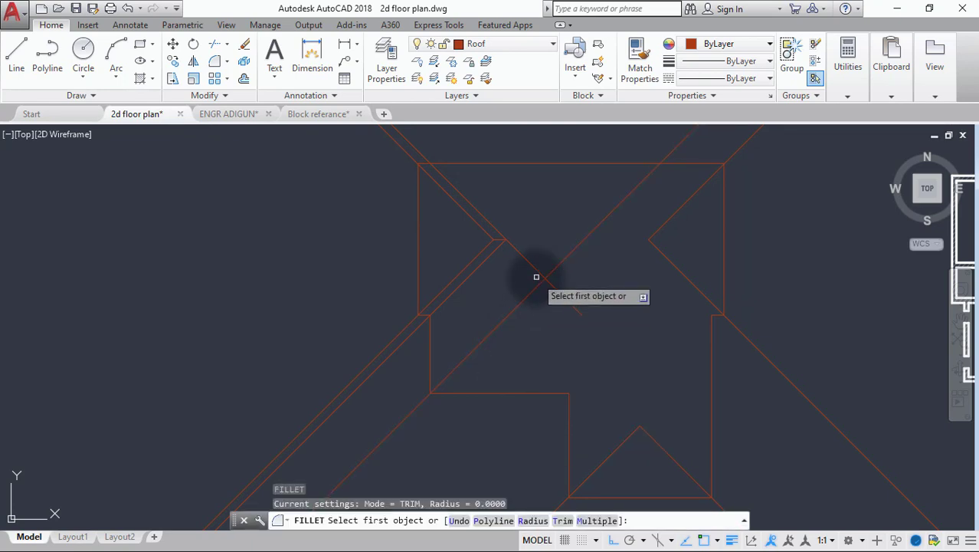
{"action": "left_click", "coordinate": [536, 278]}
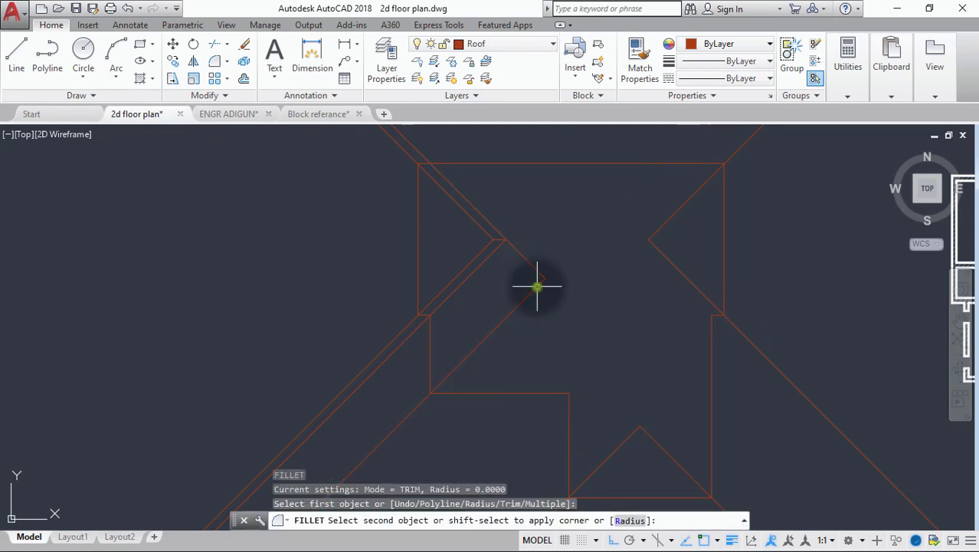
{"action": "left_click", "coordinate": [536, 282]}
Trim the copied upper-left diagonal between the north eaves line and the east end of the short ridge segment
{"action": "scroll", "coordinate": [499, 227], "scroll_direction": "up", "scroll_amount": 3}
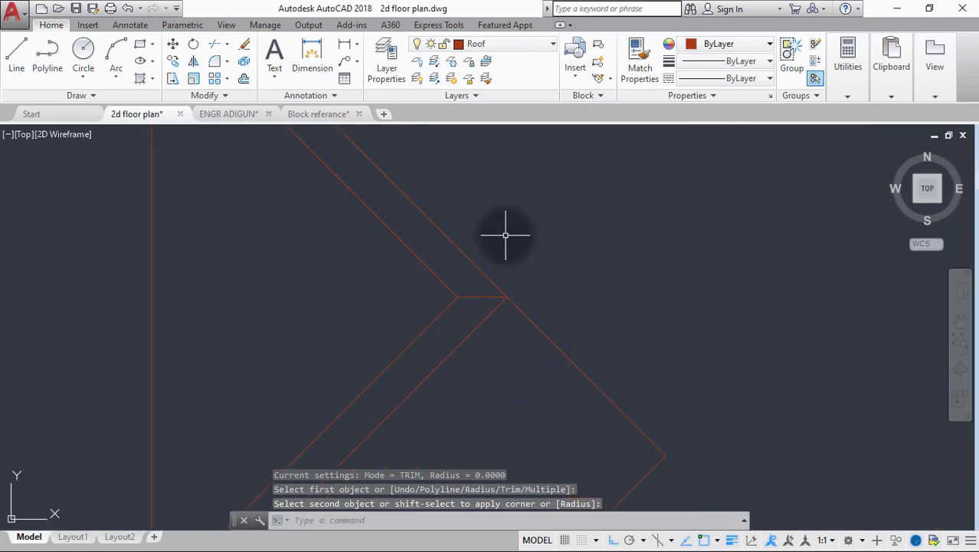
{"action": "key", "text": "Return"}
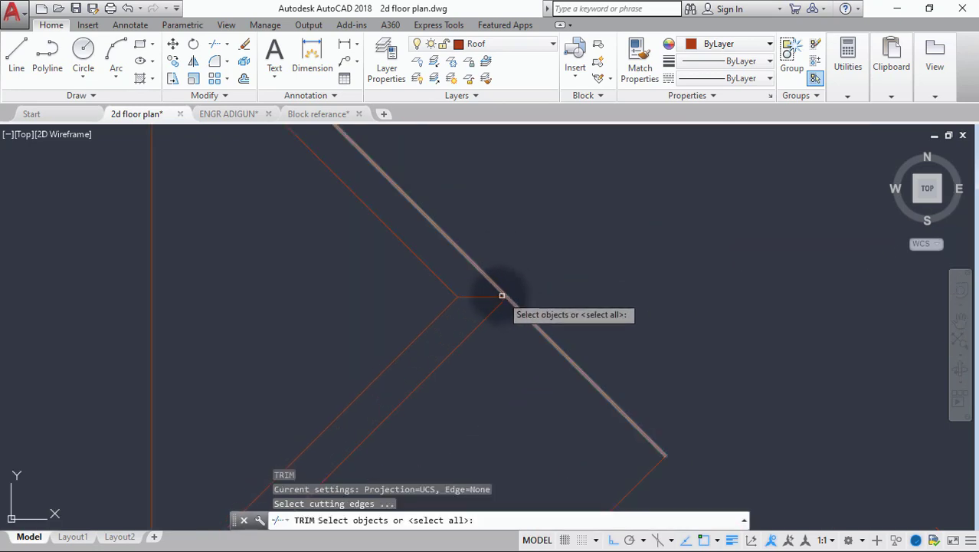
{"action": "key", "text": "Return"}
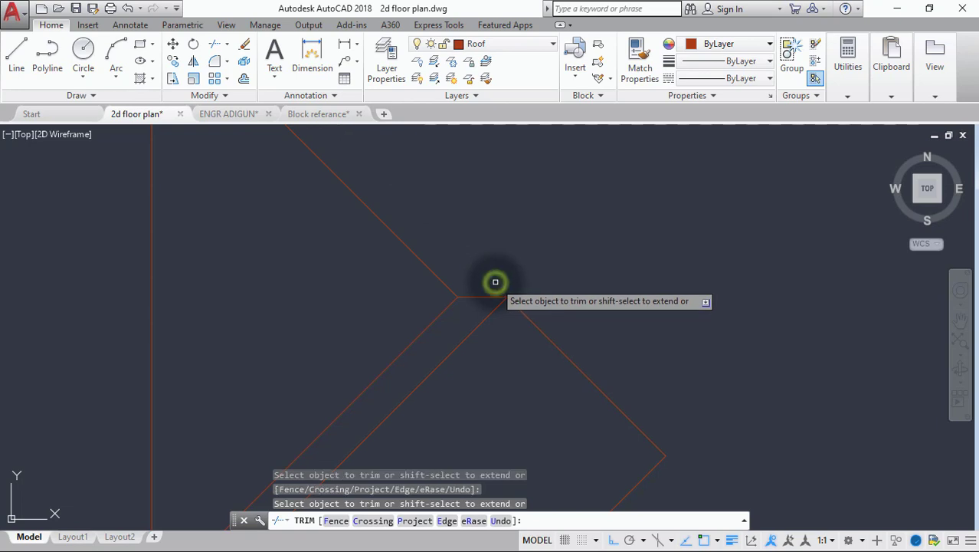
{"action": "scroll", "coordinate": [497, 278], "scroll_direction": "down", "scroll_amount": 2}
{"action": "key", "text": "Return"}
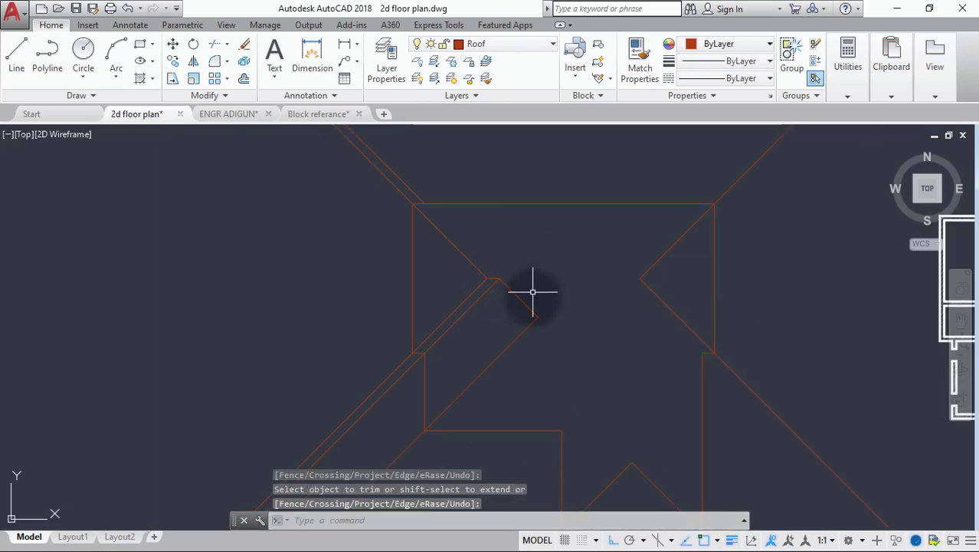
Draw a horizontal ridge line about 2965 long eastward from the corner where the two filleted diagonals meet
{"action": "mouse_move", "coordinate": [558, 325]}
{"action": "middle_mouse_down"}
{"action": "mouse_move", "coordinate": [541, 309]}
{"action": "mouse_move", "coordinate": [537, 269]}
{"action": "middle_mouse_up"}
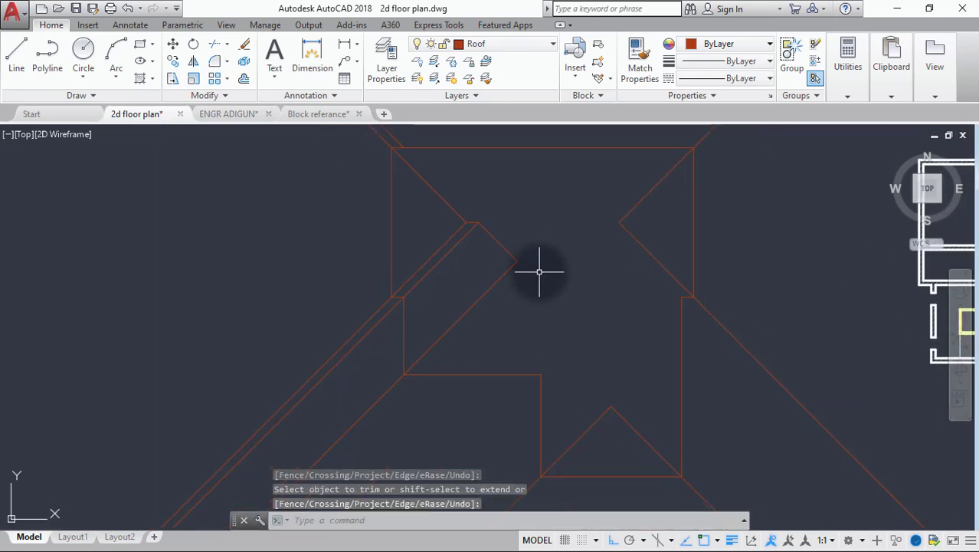
{"action": "type", "text": "l"}
{"action": "key", "text": "Return"}
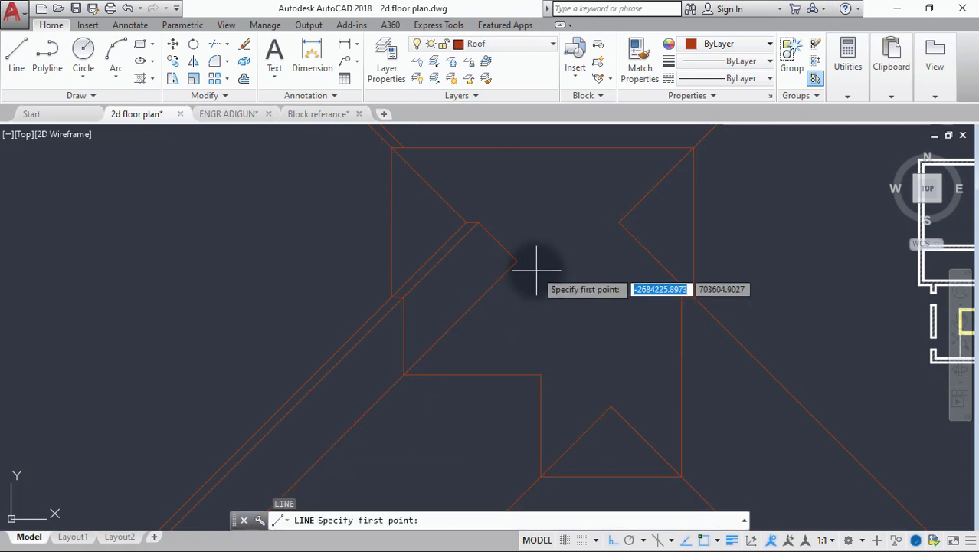
{"action": "left_click", "coordinate": [517, 261]}
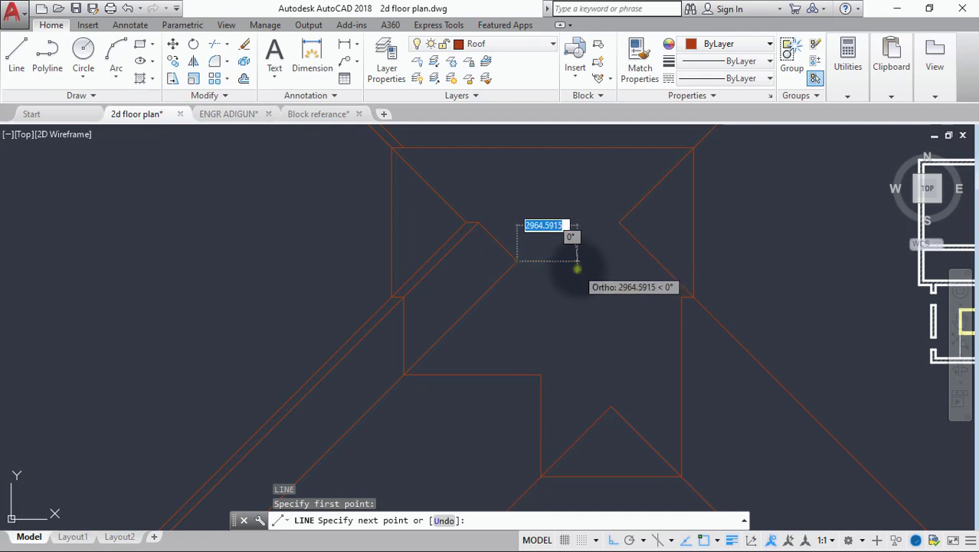
{"action": "left_click", "coordinate": [578, 261]}
{"action": "key", "text": "Escape"}
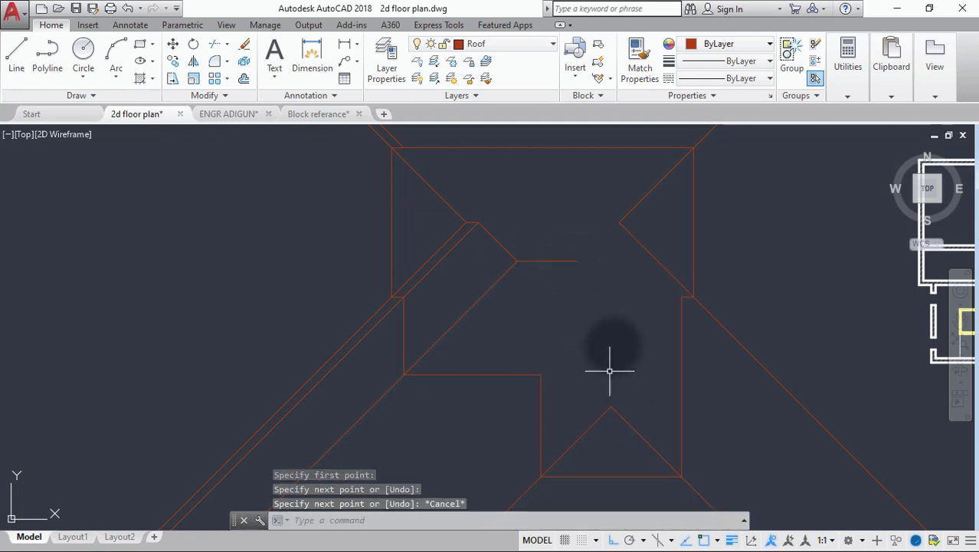
Draw a vertical ridge line northward from the apex of the south wing's two hip diagonals
{"action": "key", "text": "Return"}
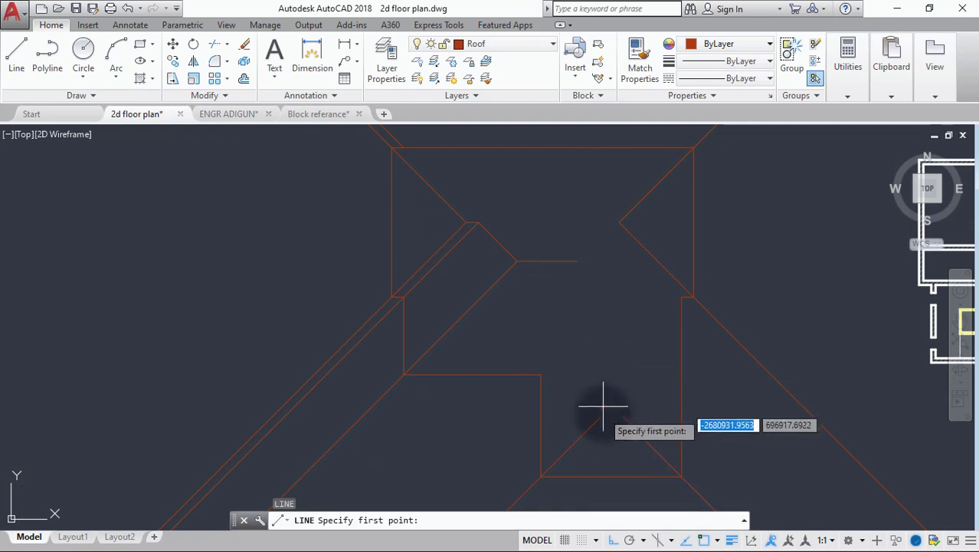
{"action": "left_click", "coordinate": [613, 406]}
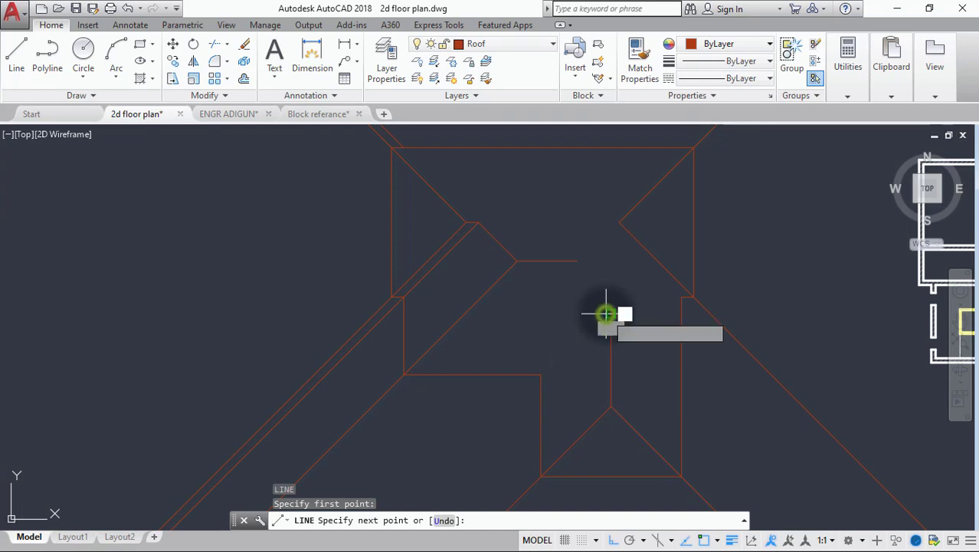
{"action": "left_click", "coordinate": [605, 313]}
{"action": "key", "text": "Escape"}
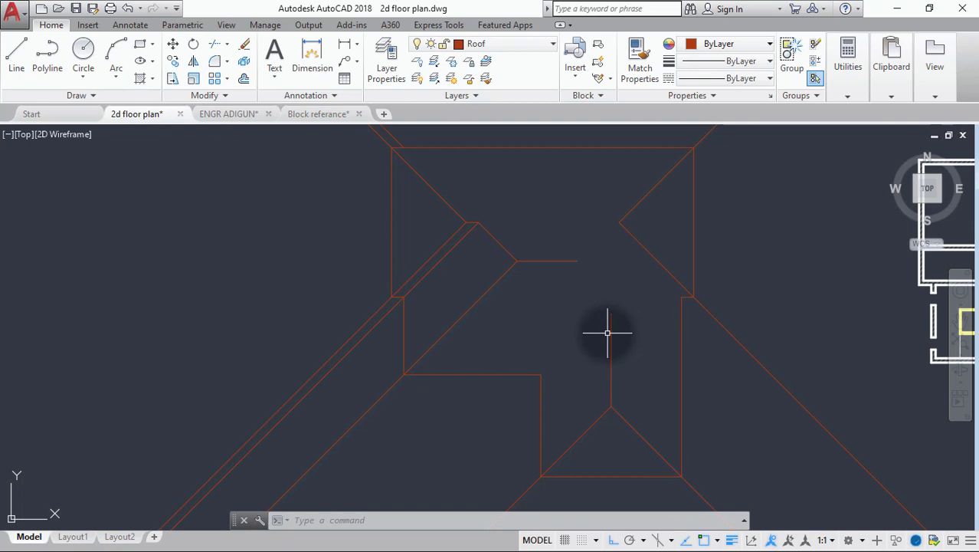
Copy the south wing's southwest diagonal from the wing's southwest corner to the inner corner where the wing meets the main block
{"action": "type", "text": "c"}
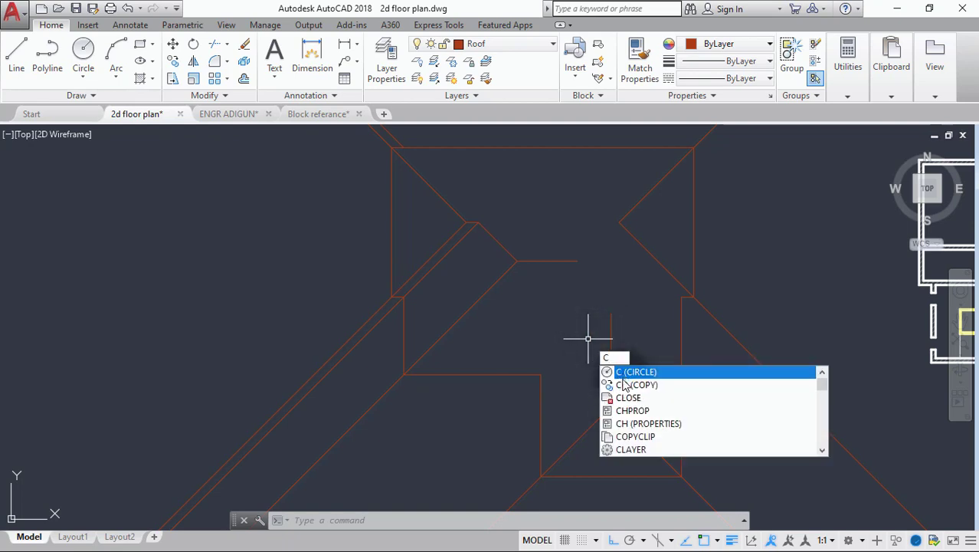
{"action": "left_click", "coordinate": [620, 385]}
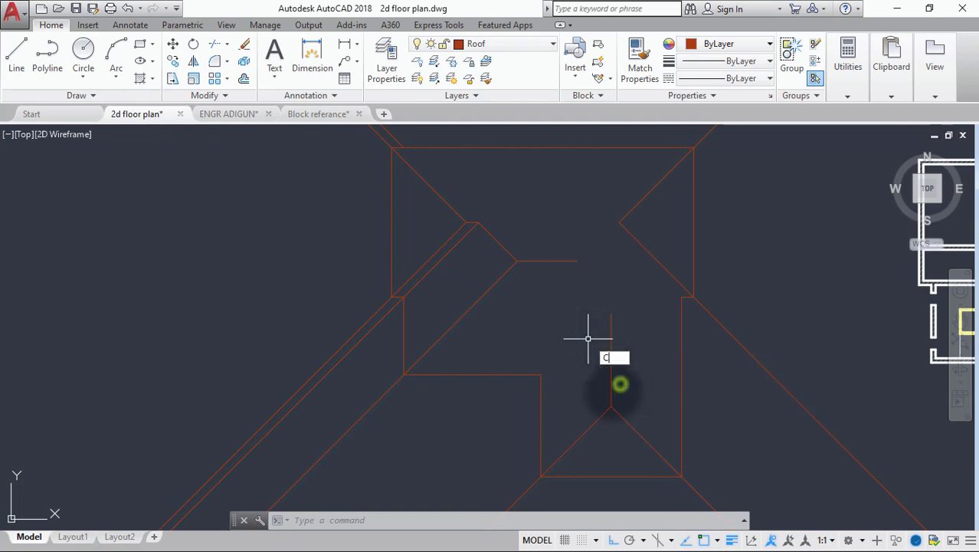
{"action": "left_click", "coordinate": [579, 435]}
{"action": "right_click", "coordinate": [560, 416]}
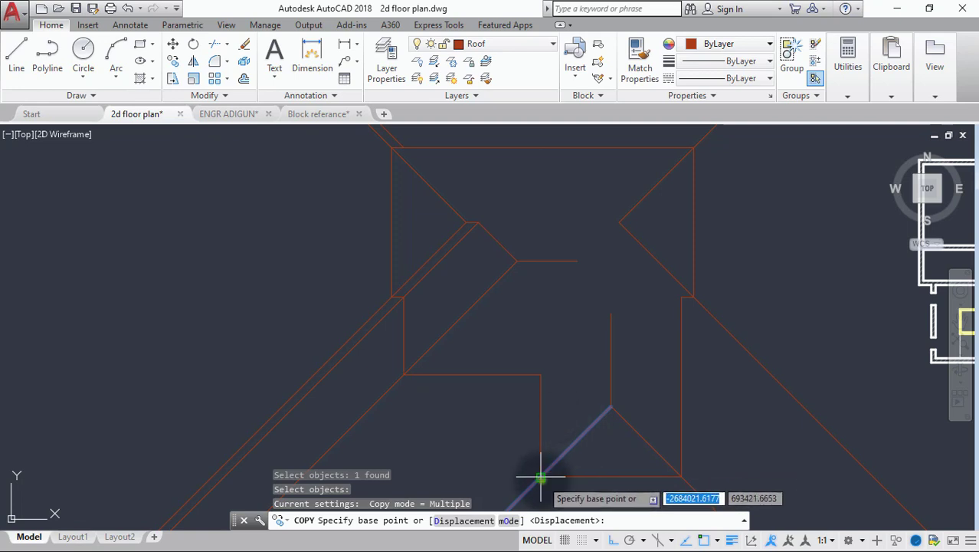
{"action": "left_click", "coordinate": [541, 477]}
{"action": "left_click", "coordinate": [542, 376]}
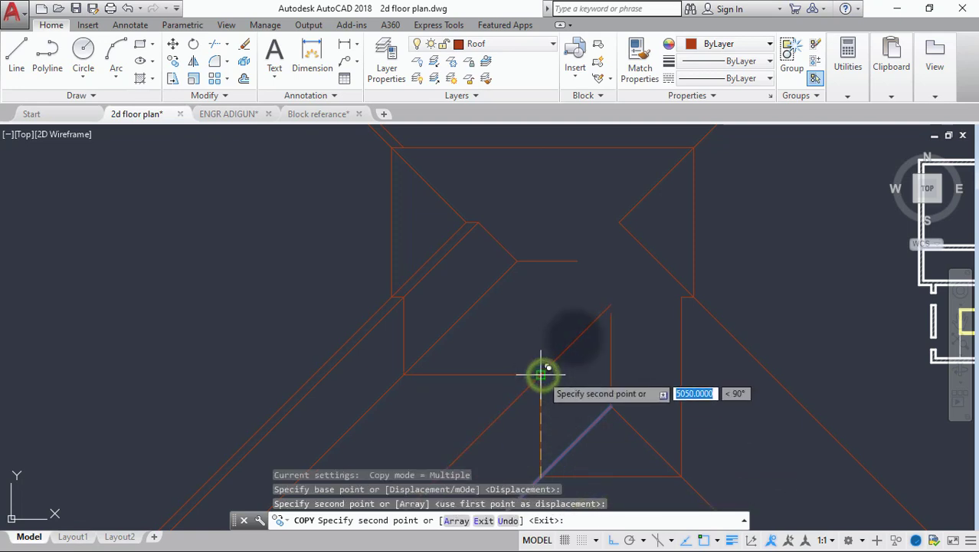
{"action": "key", "text": "Return"}
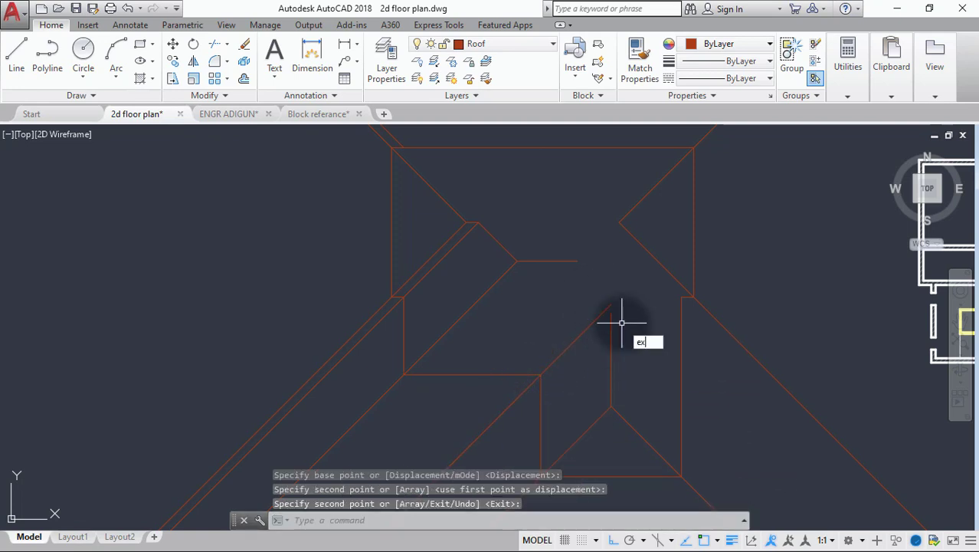
Extend the south wing's vertical ridge line up to the copied southwest diagonal
{"action": "type", "text": "ex"}
{"action": "key", "text": "Return"}
{"action": "key", "text": "Return"}
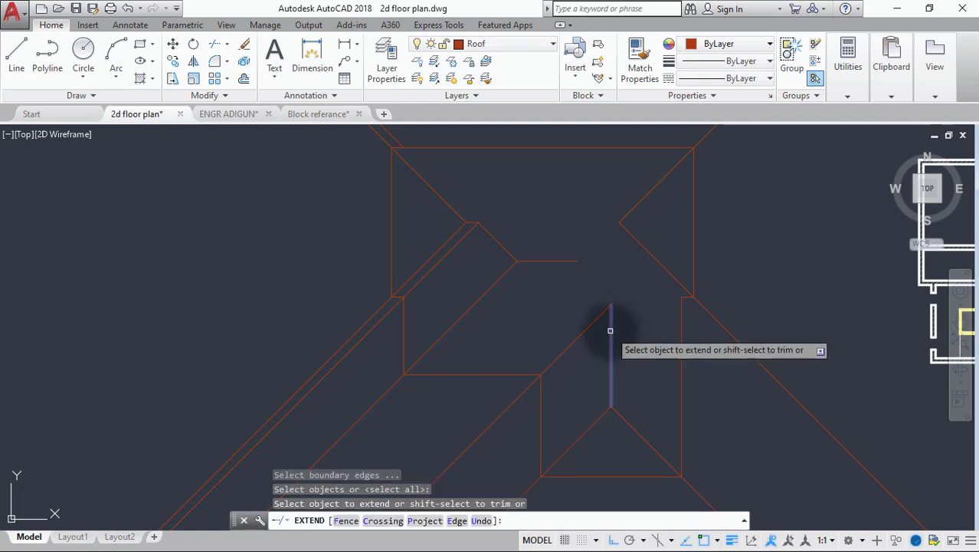
{"action": "left_click", "coordinate": [610, 331]}
{"action": "key", "text": "Return"}
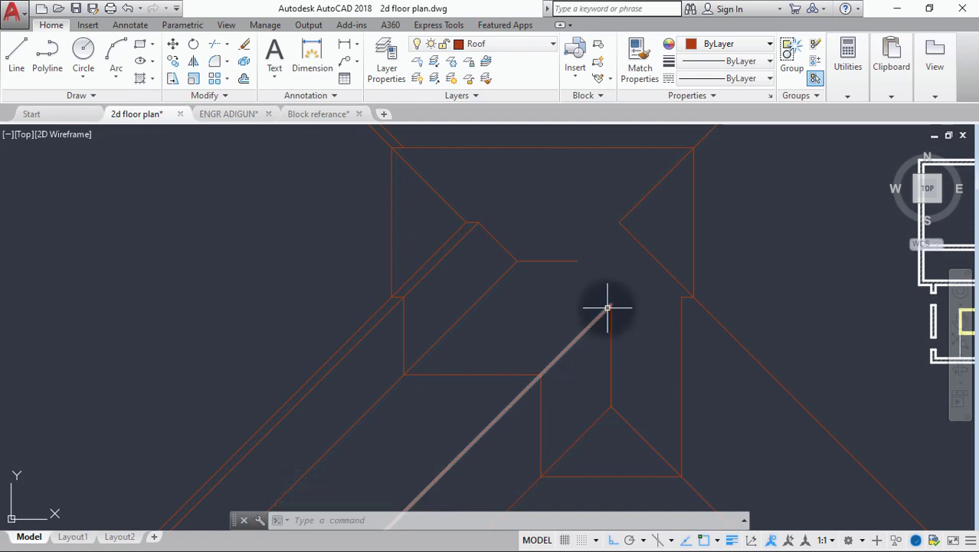
Copy the south wing's southeast diagonal from the wing's southeast corner to the north end of the vertical ridge line
{"action": "mouse_move", "coordinate": [610, 313]}
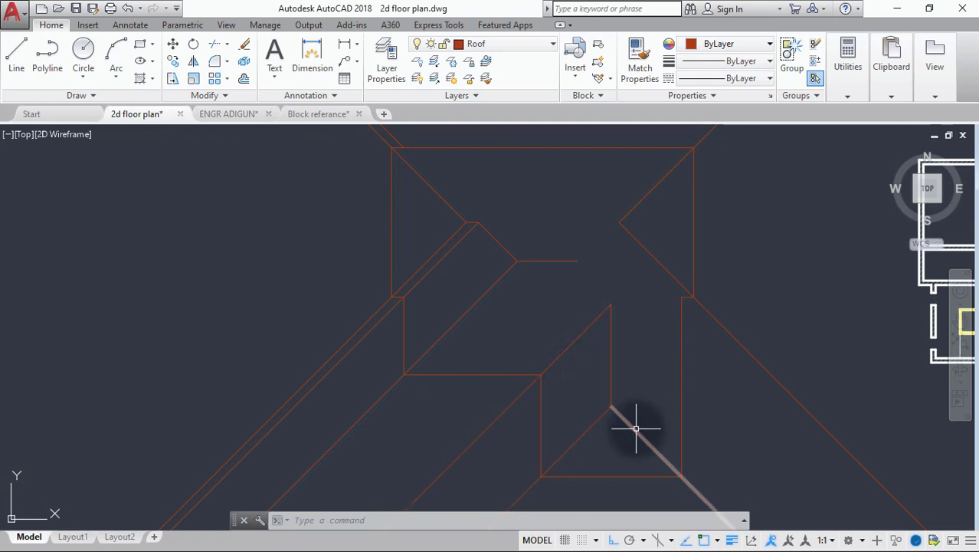
{"action": "type", "text": "c"}
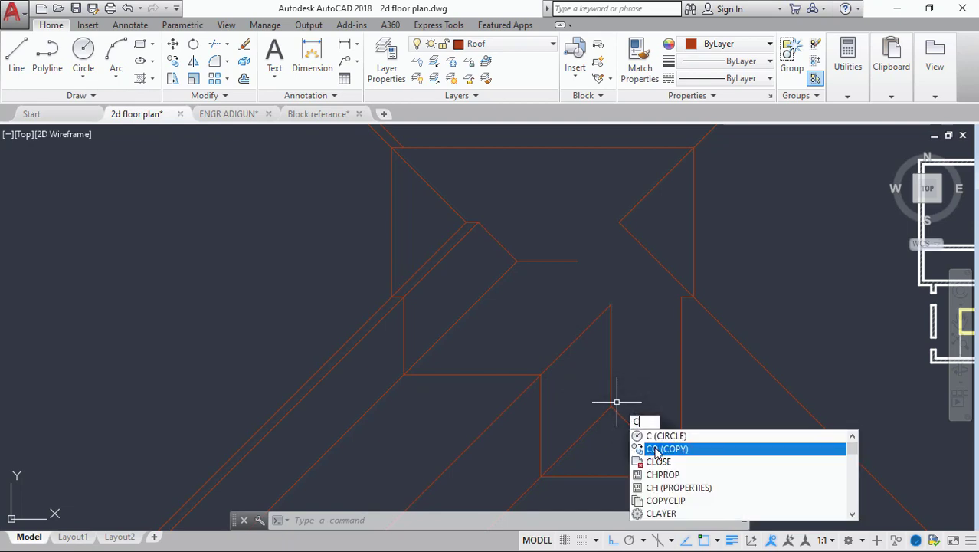
{"action": "left_click", "coordinate": [647, 447]}
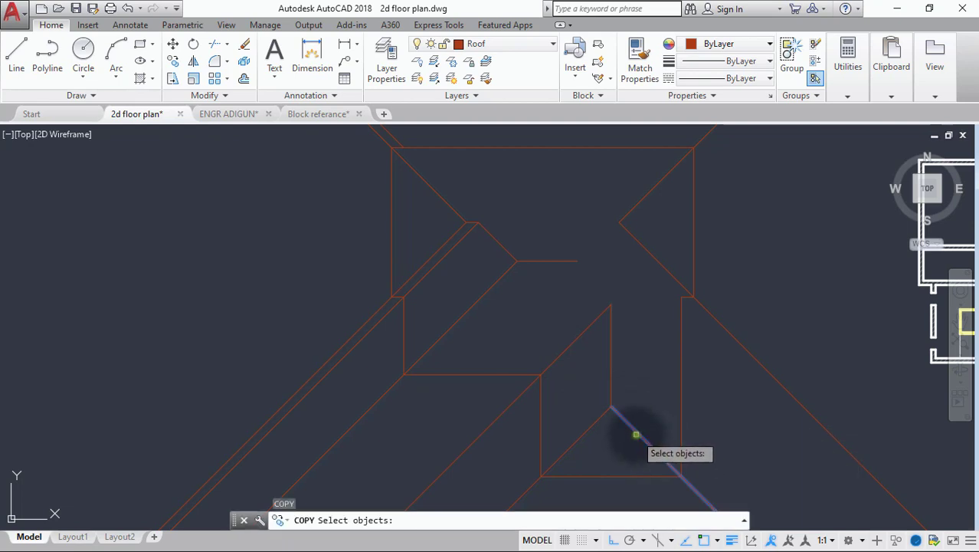
{"action": "left_click", "coordinate": [636, 435]}
{"action": "key", "text": "Return"}
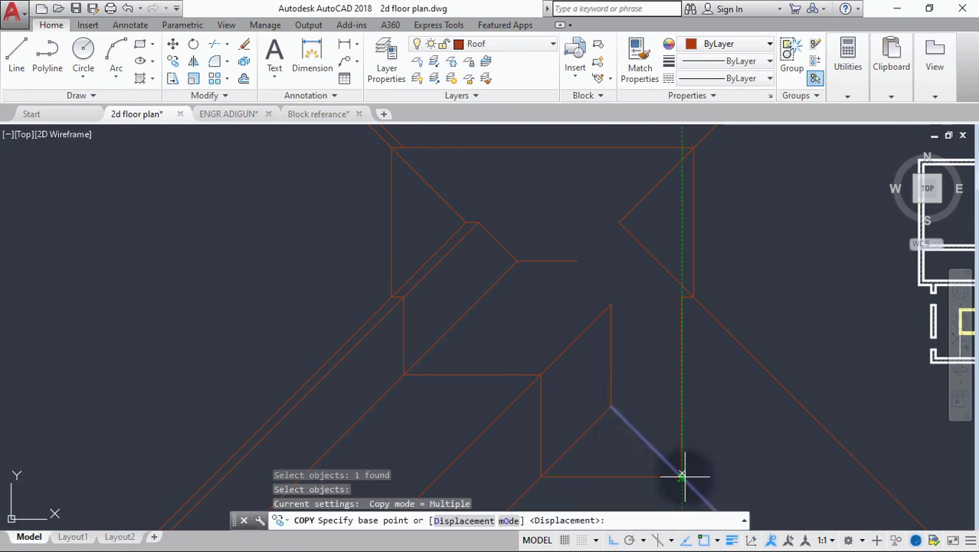
{"action": "left_click", "coordinate": [682, 476]}
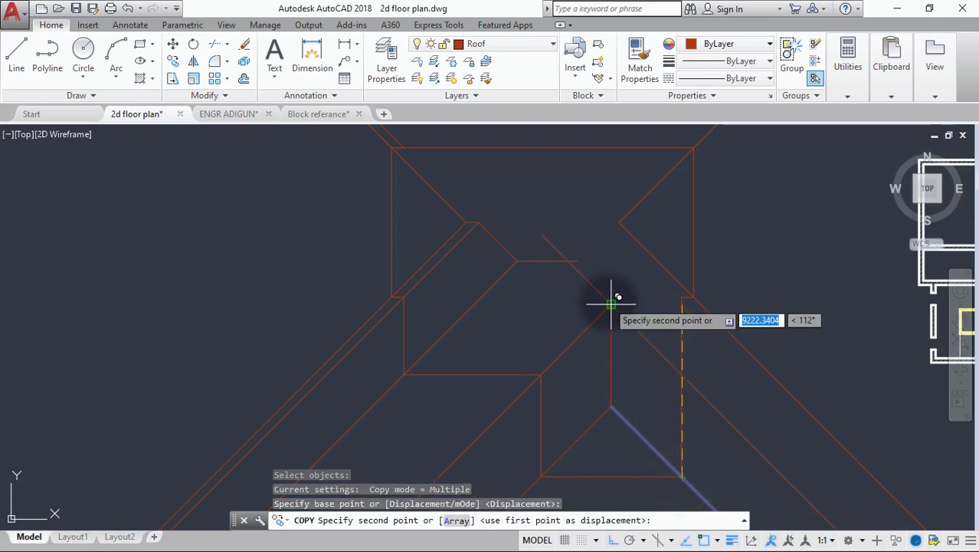
{"action": "key", "text": "Escape"}
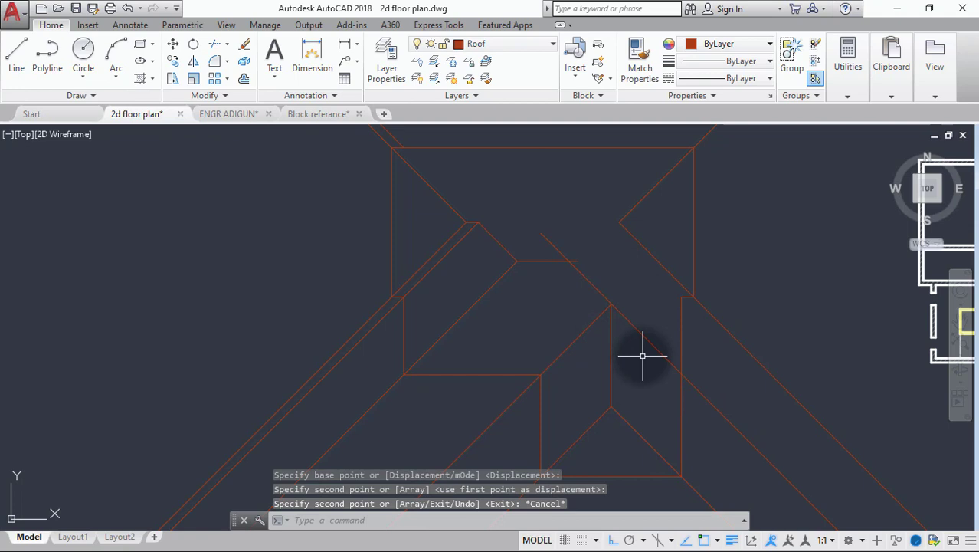
Trim the copied southeast diagonal between the vertical ridge's north end and the south wing's east eaves line
{"action": "key", "text": "Return"}
{"action": "key", "text": "Return"}
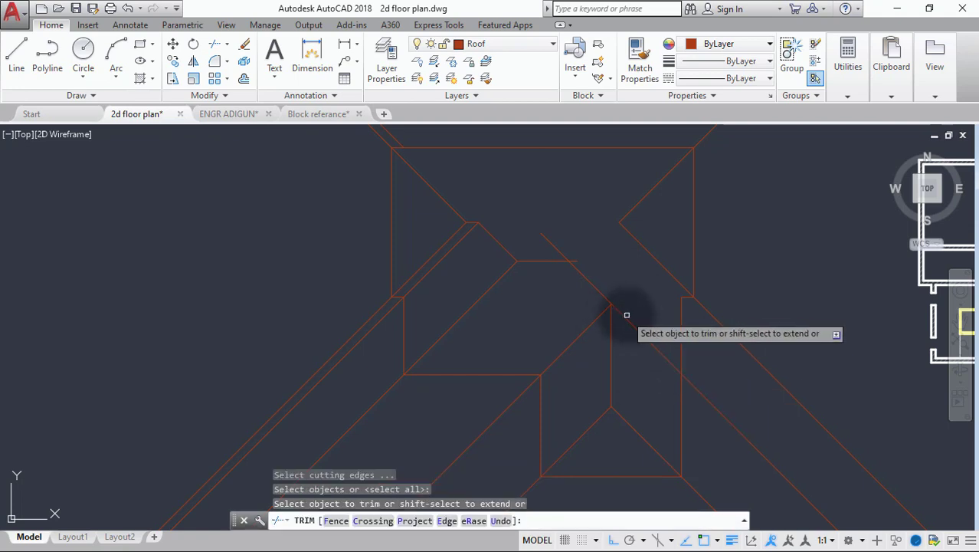
{"action": "left_click", "coordinate": [628, 322]}
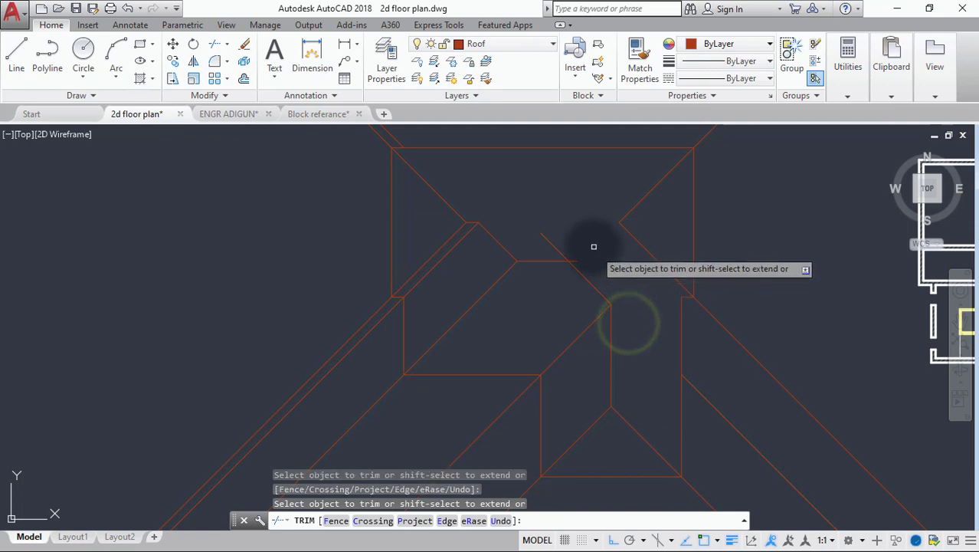
{"action": "key", "text": "Return"}
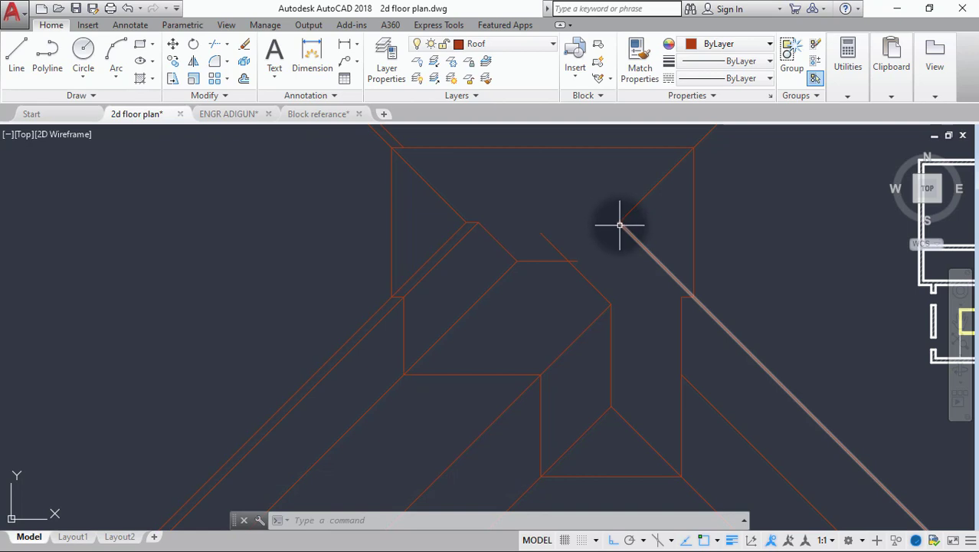
Draw a horizontal ridge line westward from the apex of the two diagonals on the roof's east side
{"action": "type", "text": "L"}
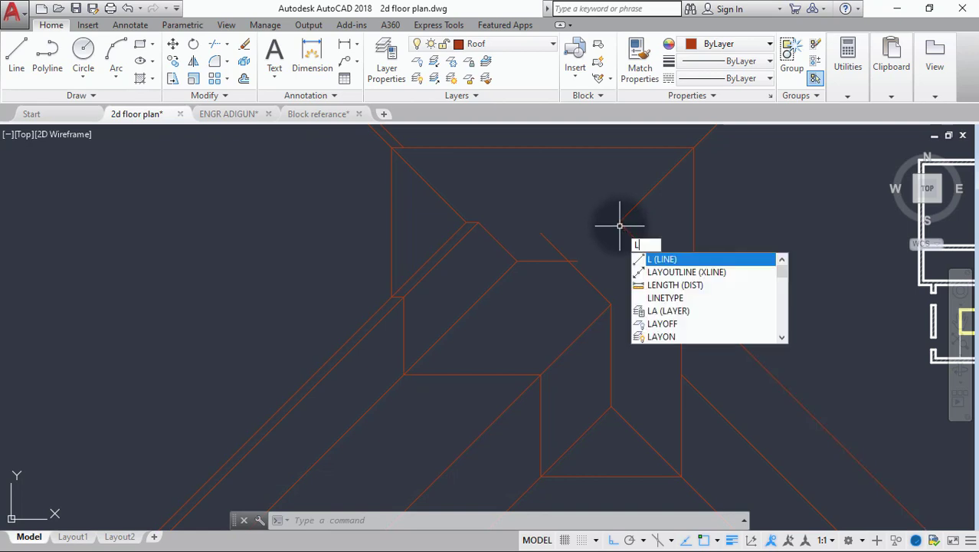
{"action": "key", "text": "Return"}
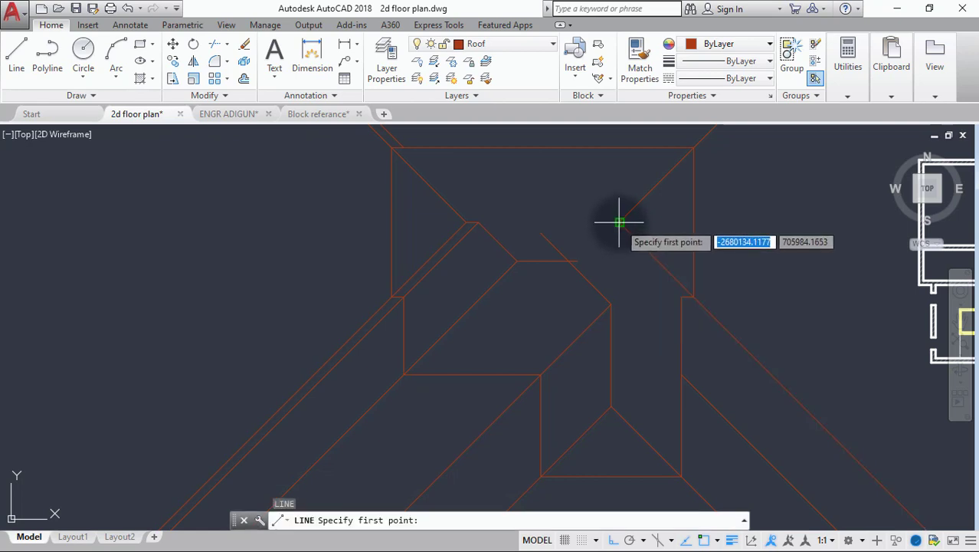
{"action": "left_click", "coordinate": [620, 223]}
{"action": "scroll", "coordinate": [564, 218], "scroll_direction": "up", "scroll_amount": 2}
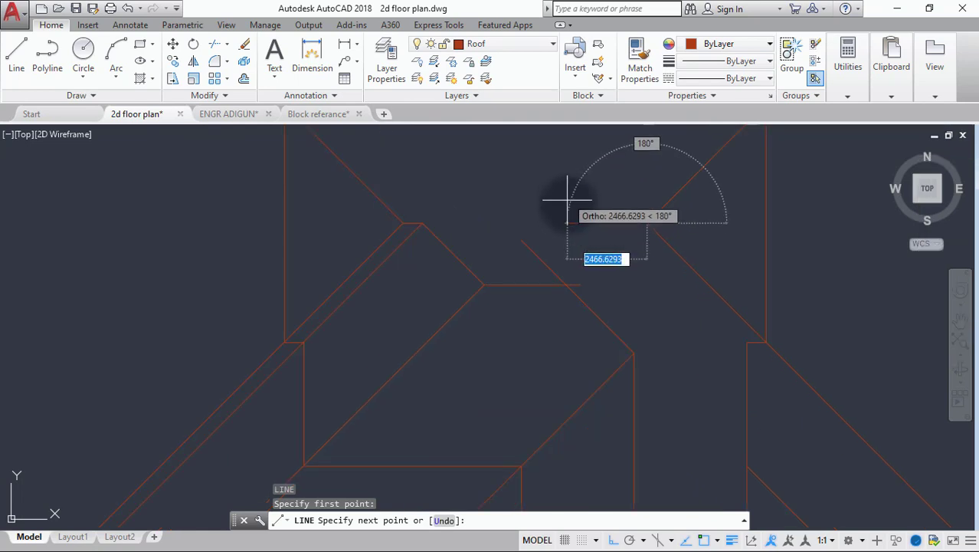
{"action": "left_click", "coordinate": [580, 222]}
{"action": "key", "text": "Escape"}
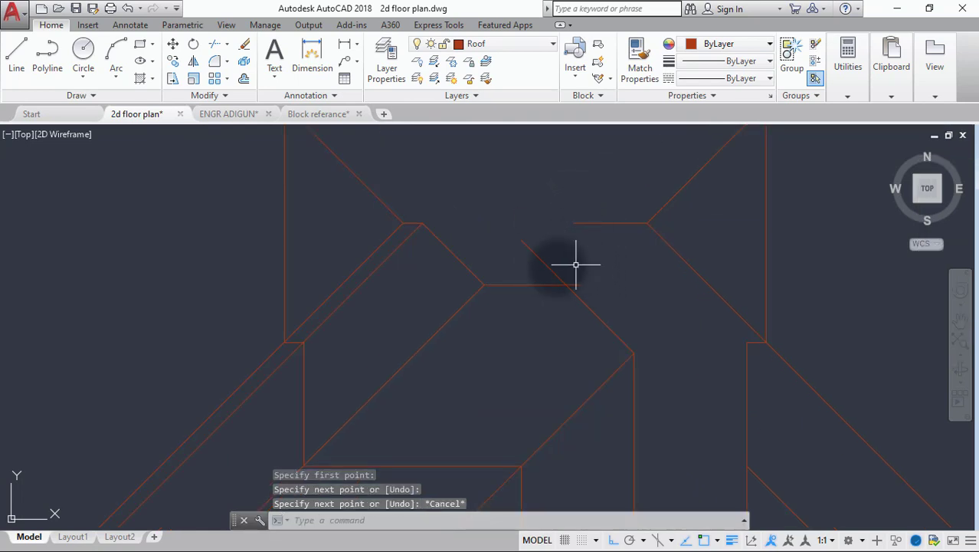
{"action": "middle_click_drag", "start_coordinate": [592, 315], "coordinate": [602, 251]}
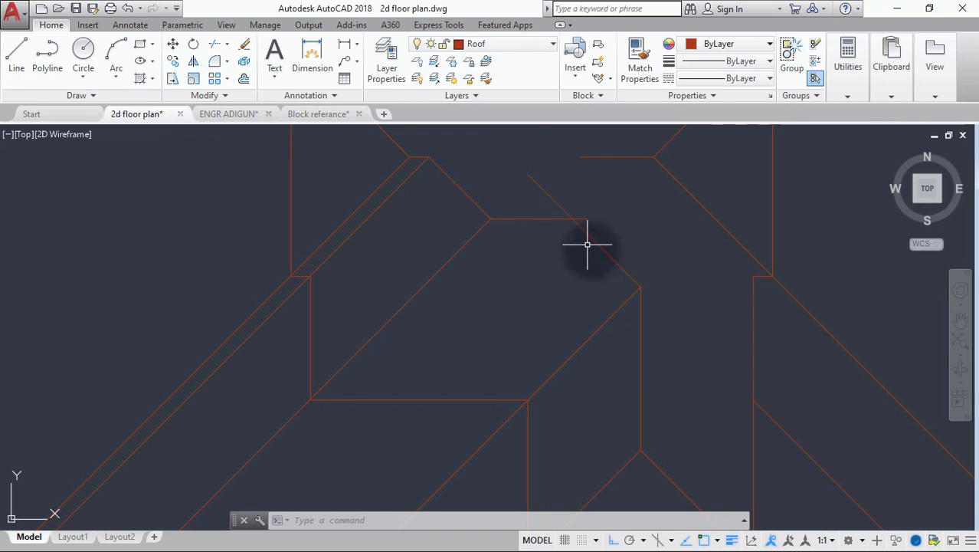
{"action": "key", "text": "Return"}
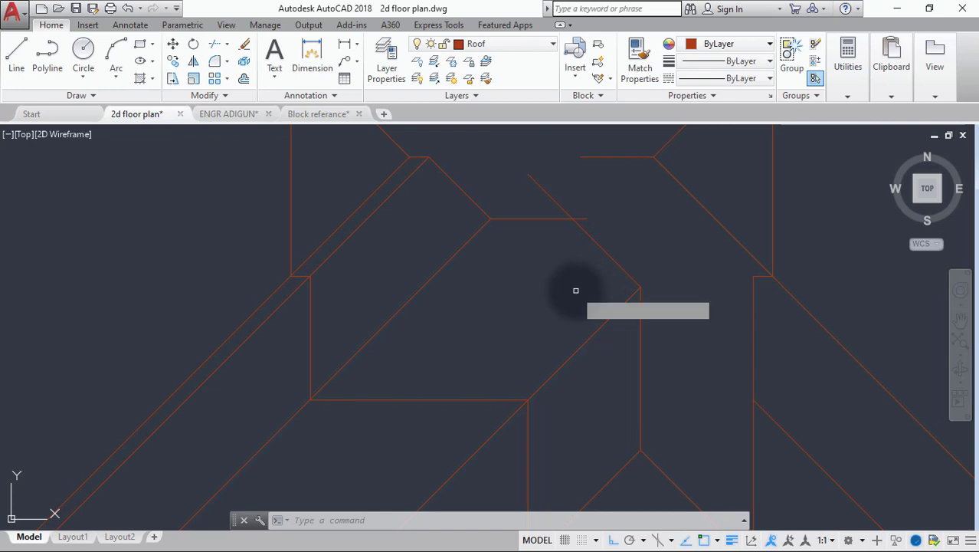
{"action": "key", "text": "Return"}
{"action": "key", "text": "Escape"}
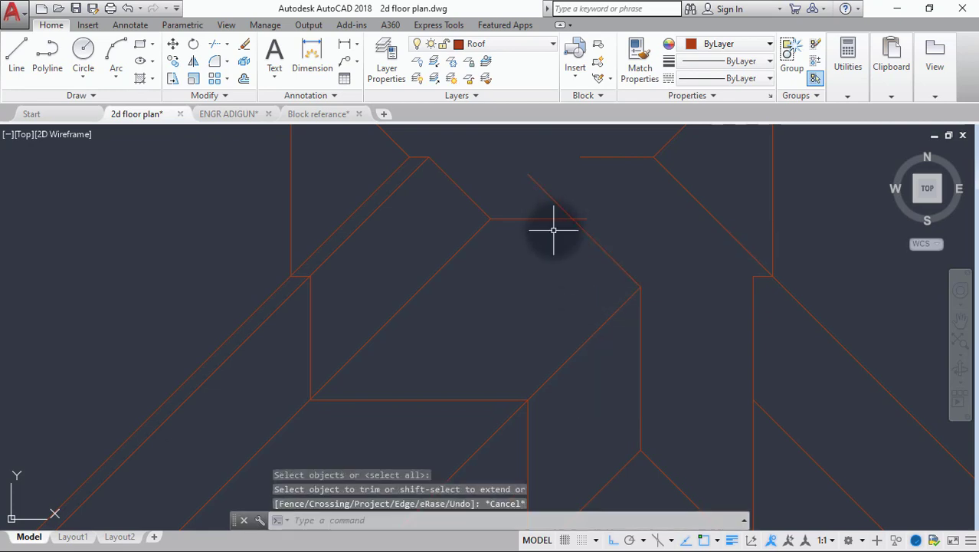
Fillet the short central horizontal ridge with the copied southeast diagonal at radius 0 so they meet in a corner
{"action": "type", "text": "f"}
{"action": "key", "text": "Return"}
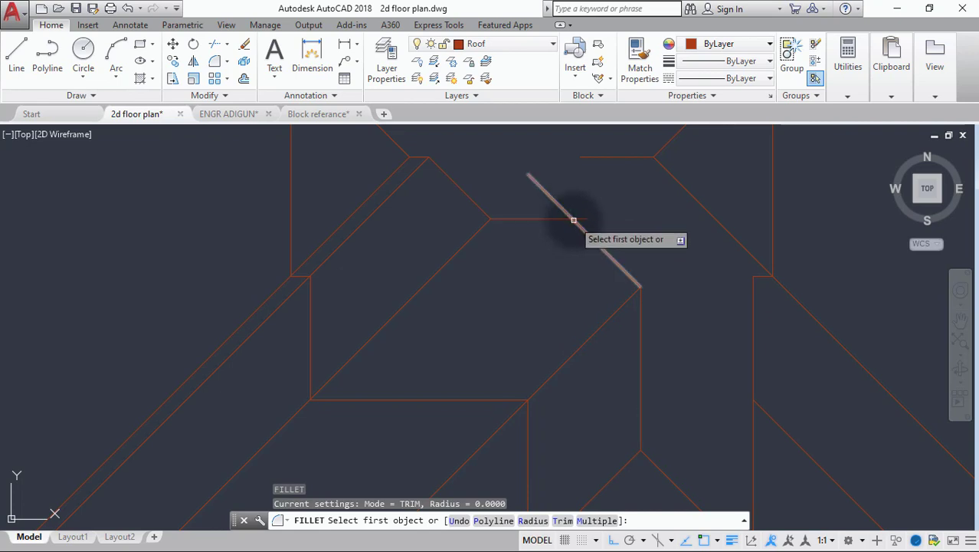
{"action": "left_click", "coordinate": [575, 221]}
{"action": "left_click", "coordinate": [558, 218]}
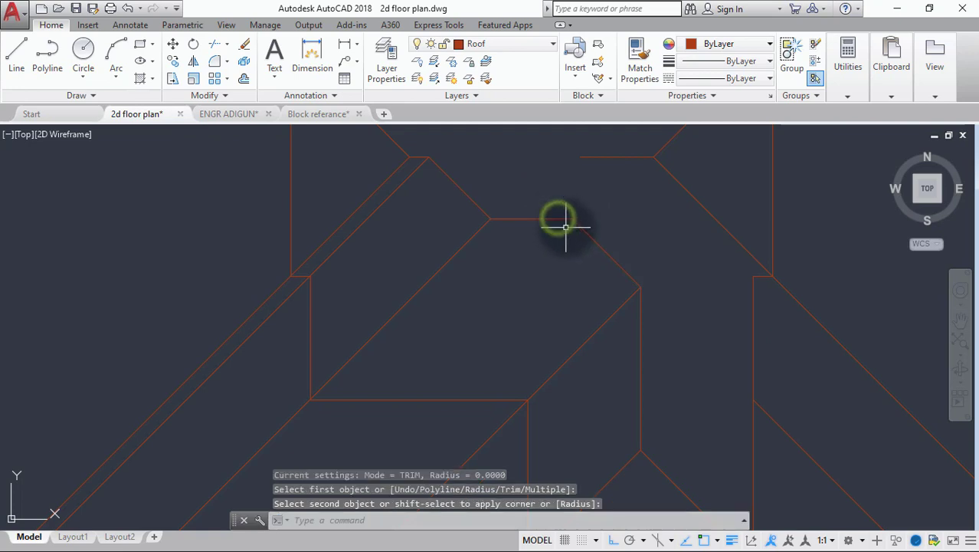
Copy the main roof's southeast diagonal 600 west, from the outer corner of the east eaves step to its inner corner
{"action": "scroll", "coordinate": [695, 212], "scroll_direction": "up", "scroll_amount": 2}
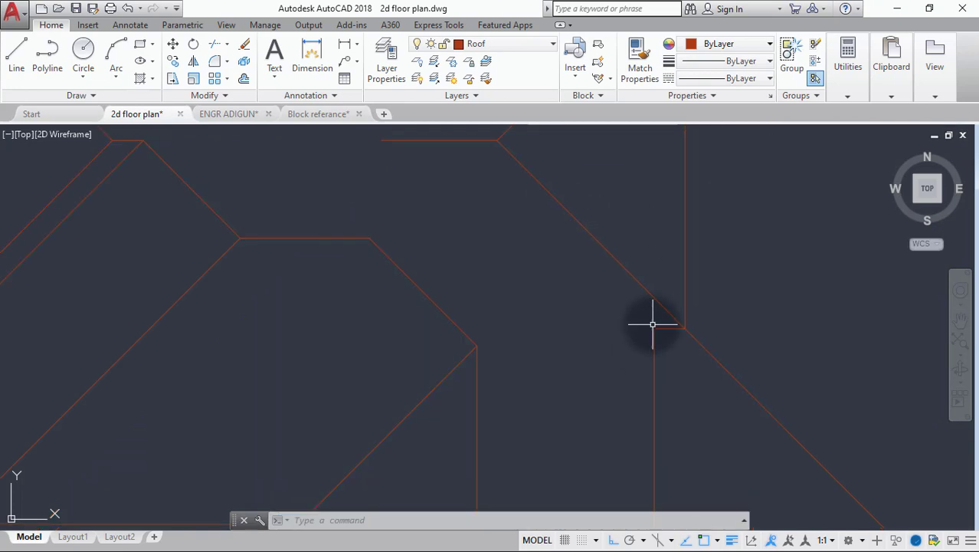
{"action": "scroll", "coordinate": [653, 325], "scroll_direction": "down", "scroll_amount": 1}
{"action": "scroll", "coordinate": [652, 306], "scroll_direction": "up", "scroll_amount": 1}
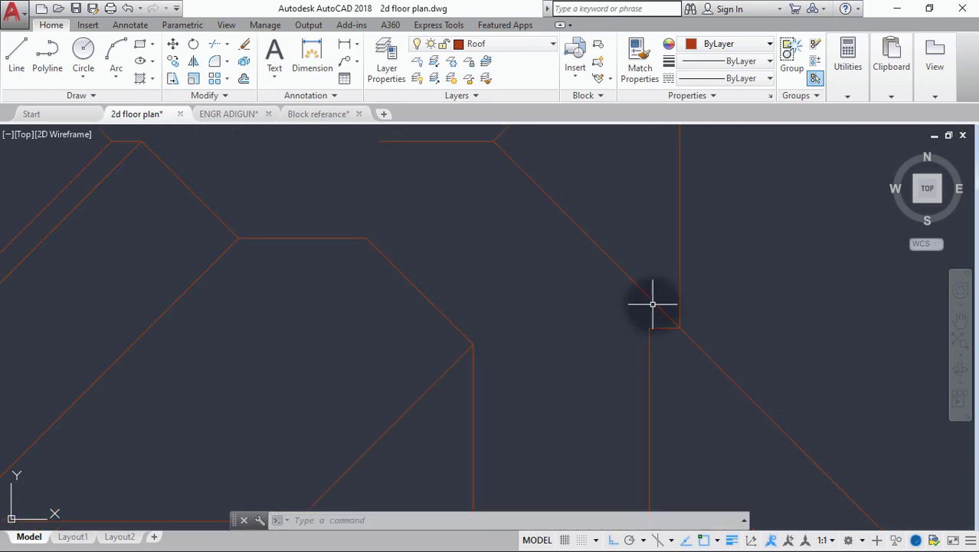
{"action": "left_click", "coordinate": [684, 368]}
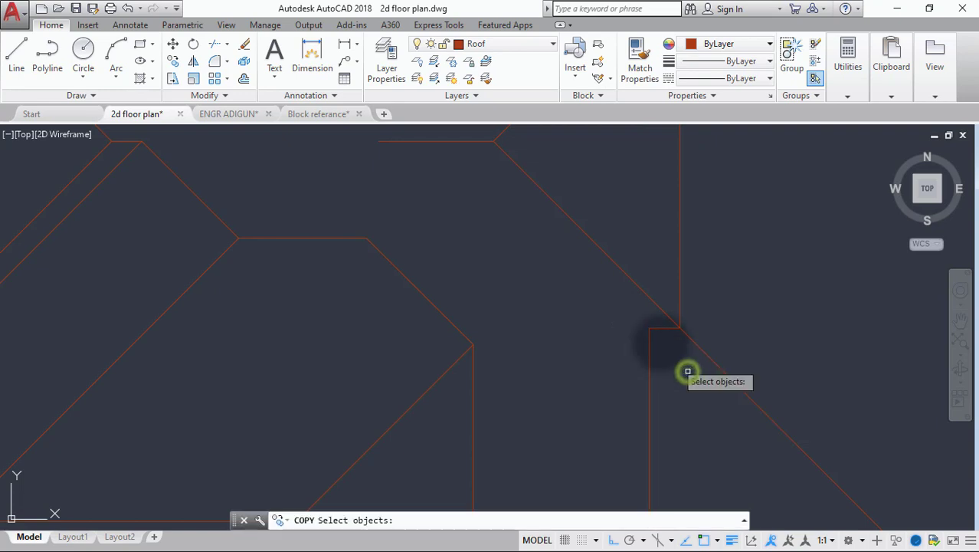
{"action": "scroll", "coordinate": [655, 314], "scroll_direction": "down", "scroll_amount": 2}
{"action": "left_click", "coordinate": [655, 313]}
{"action": "key", "text": "Return"}
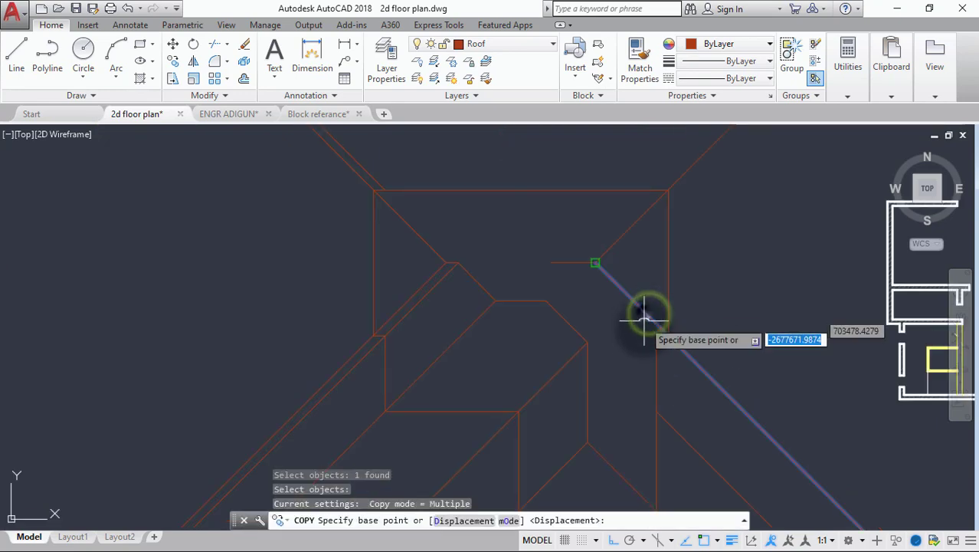
{"action": "scroll", "coordinate": [659, 322], "scroll_direction": "up", "scroll_amount": 4}
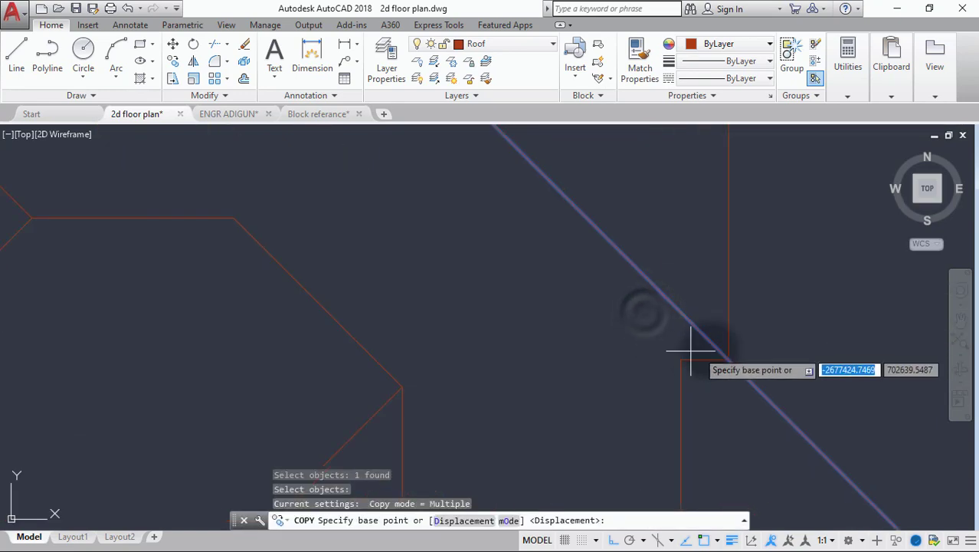
{"action": "left_click", "coordinate": [730, 360]}
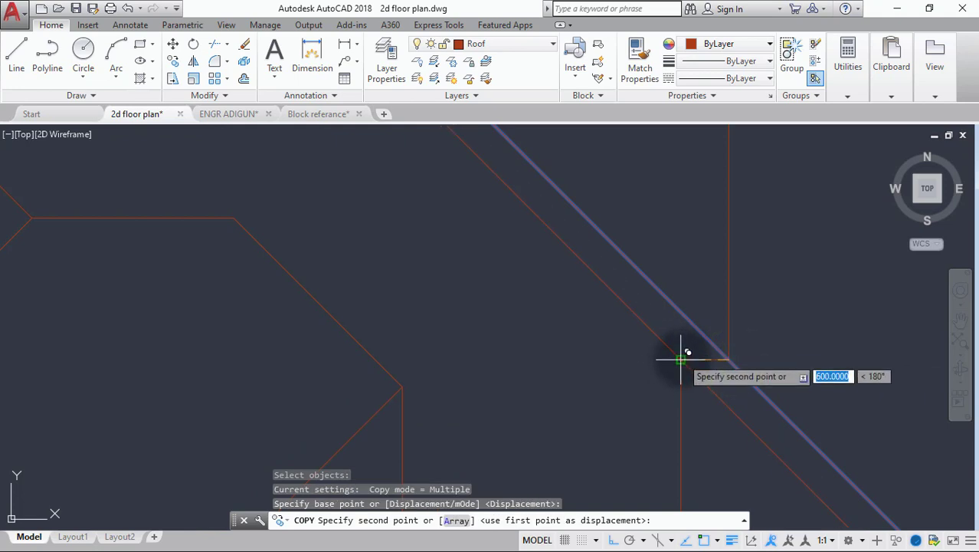
{"action": "left_click", "coordinate": [684, 356]}
{"action": "scroll", "coordinate": [521, 347], "scroll_direction": "down", "scroll_amount": 3}
{"action": "key", "text": "Return"}
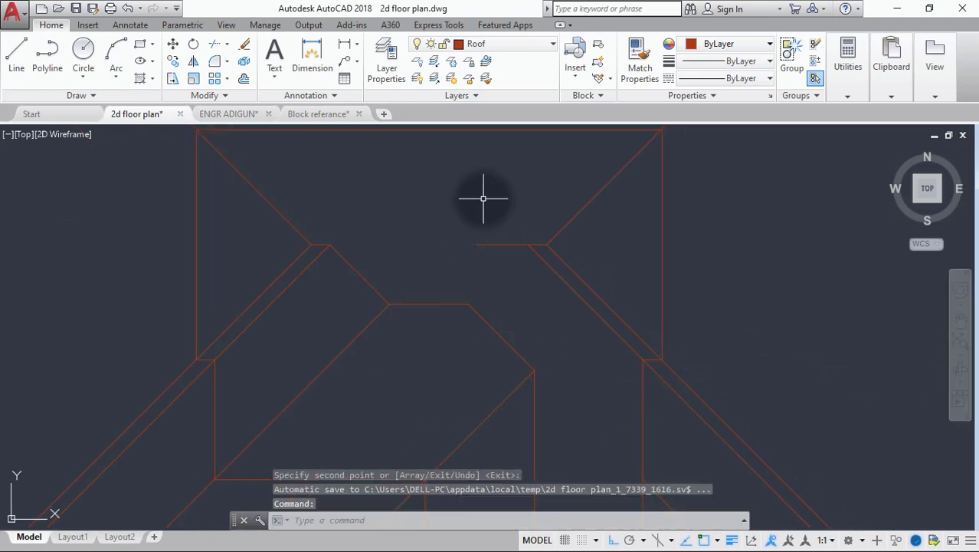
Fillet the east horizontal ridge with the copied southeast diagonal at radius 0, keeping the ridge part toward the east apex
{"action": "scroll", "coordinate": [518, 258], "scroll_direction": "up", "scroll_amount": 5}
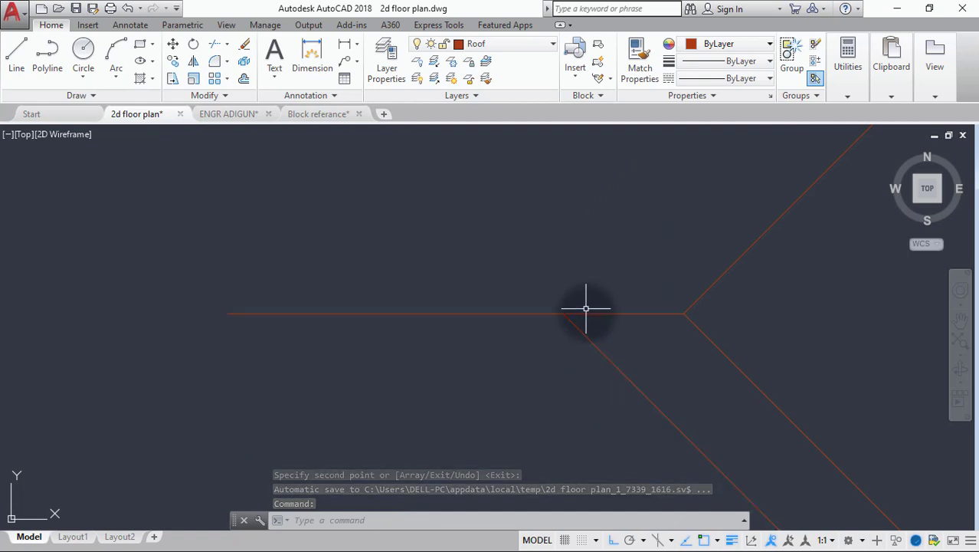
{"action": "type", "text": "f"}
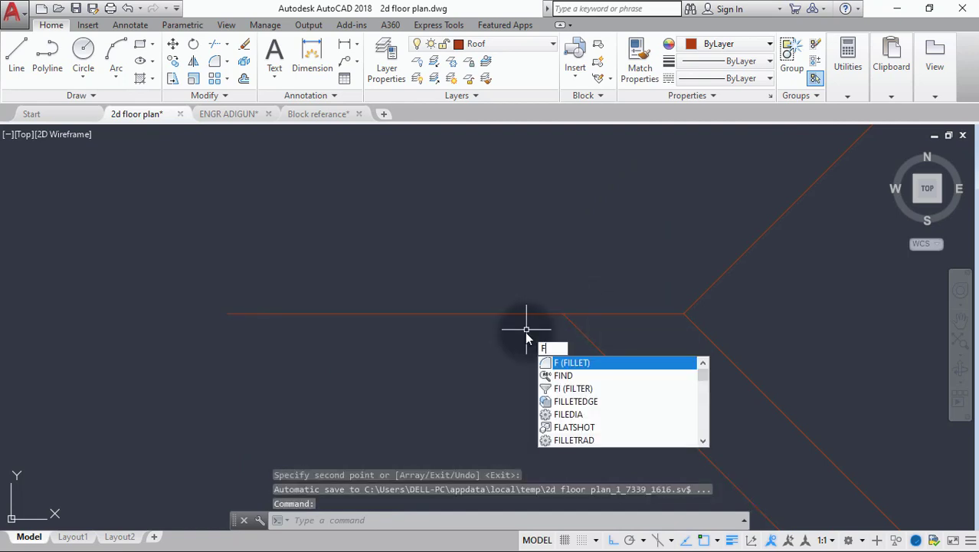
{"action": "key", "text": "Return"}
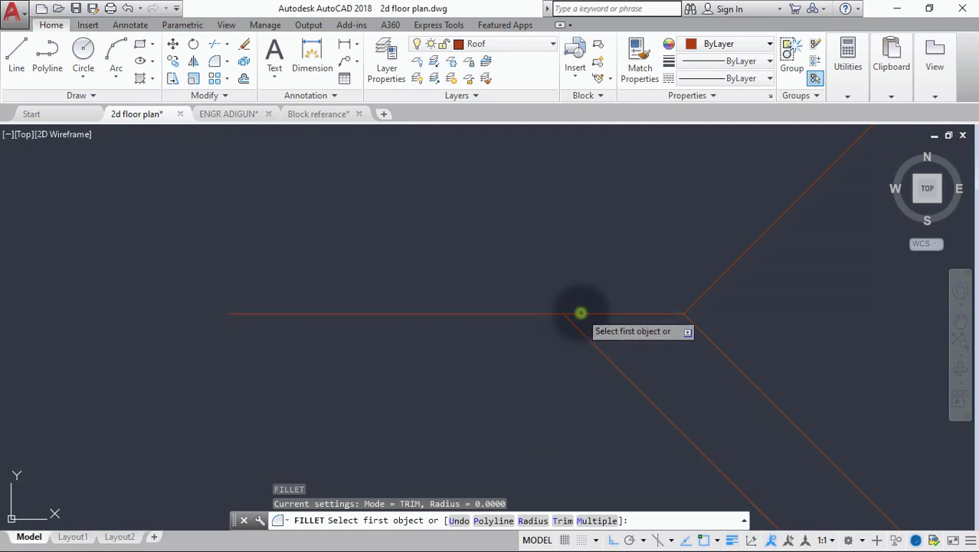
{"action": "left_click", "coordinate": [581, 313]}
{"action": "left_click", "coordinate": [575, 326]}
{"action": "scroll", "coordinate": [546, 325], "scroll_direction": "down", "scroll_amount": 2}
{"action": "key", "text": "Return"}
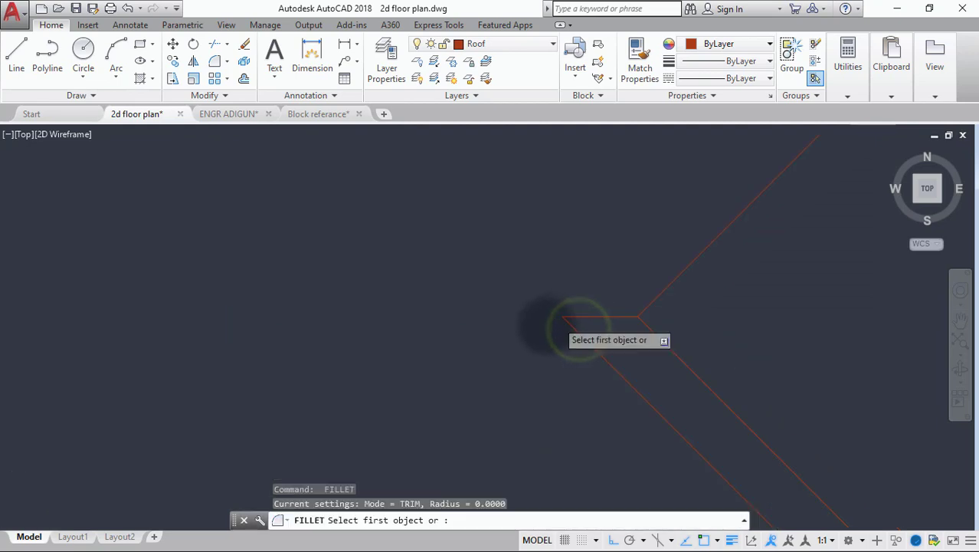
{"action": "scroll", "coordinate": [557, 321], "scroll_direction": "down", "scroll_amount": 3}
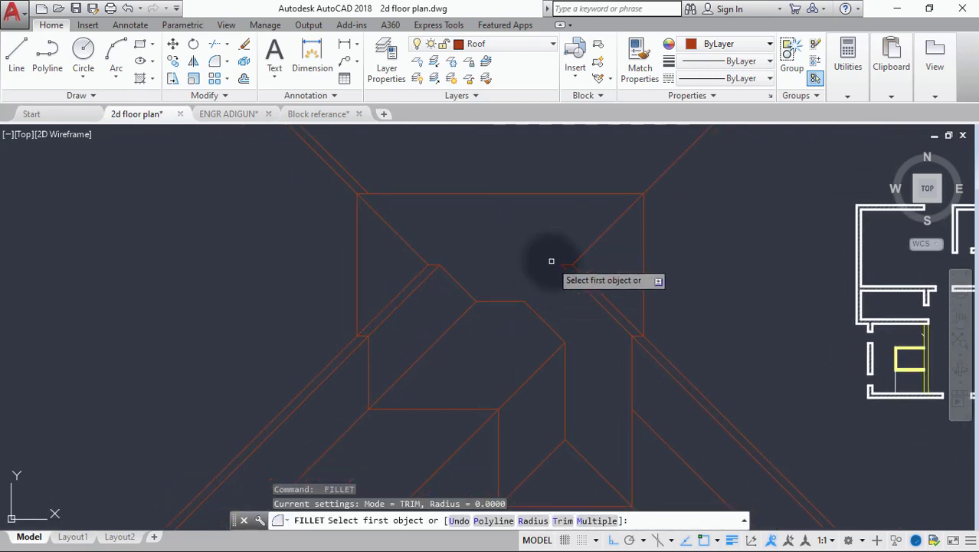
{"action": "scroll", "coordinate": [555, 263], "scroll_direction": "up", "scroll_amount": 4}
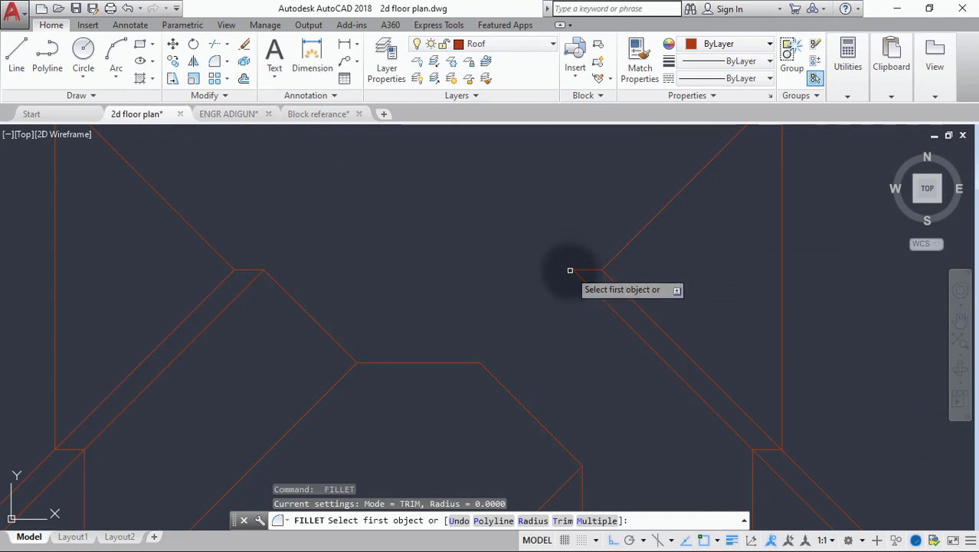
{"action": "key", "text": "Escape"}
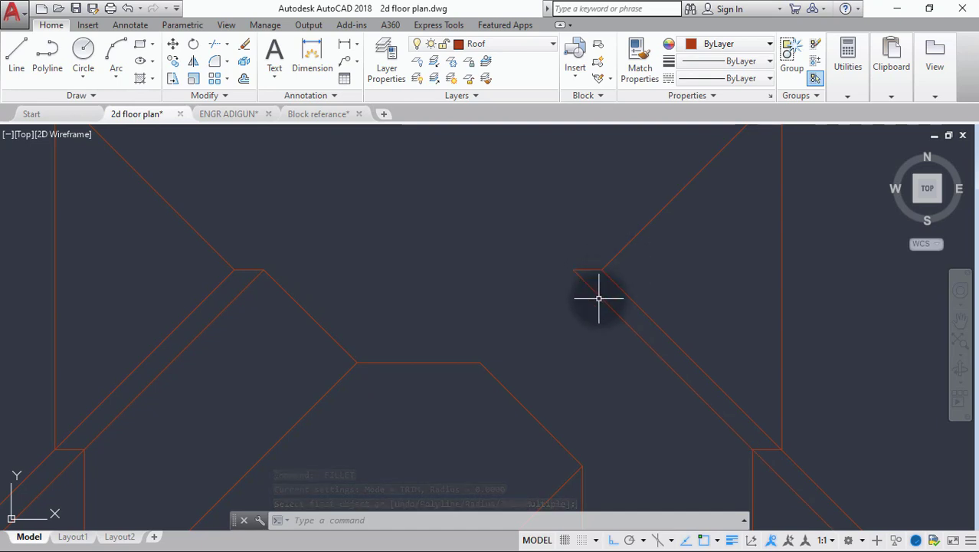
Copy the northeast diagonal from the roof's northeast eaves corner to the west end of the short east ridge
{"action": "scroll", "coordinate": [599, 298], "scroll_direction": "down", "scroll_amount": 2}
{"action": "type", "text": "co"}
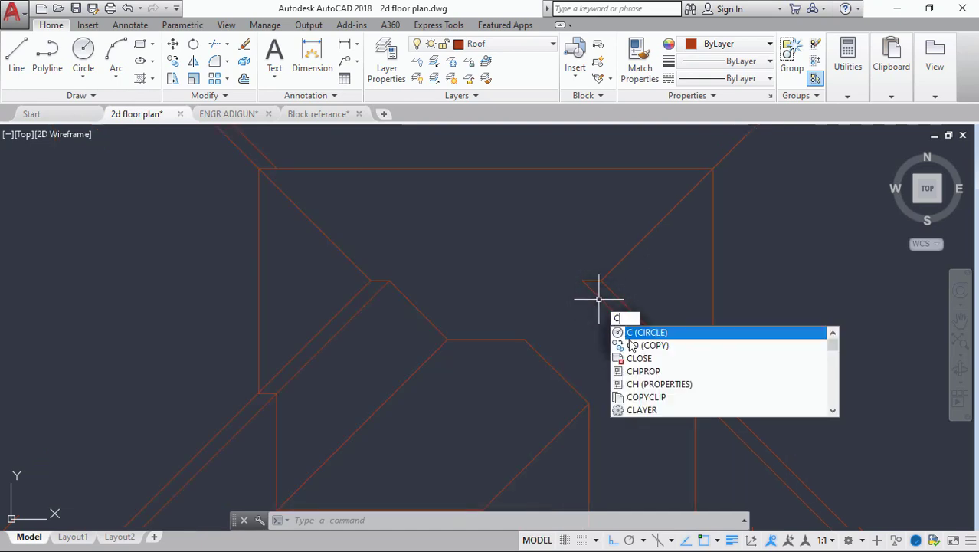
{"action": "key", "text": "Return"}
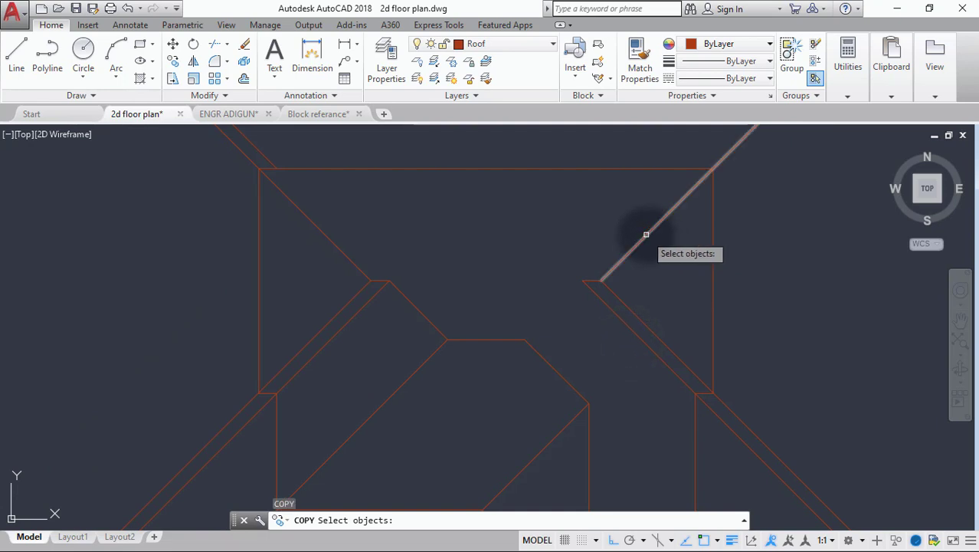
{"action": "left_click", "coordinate": [646, 234]}
{"action": "key", "text": "Return"}
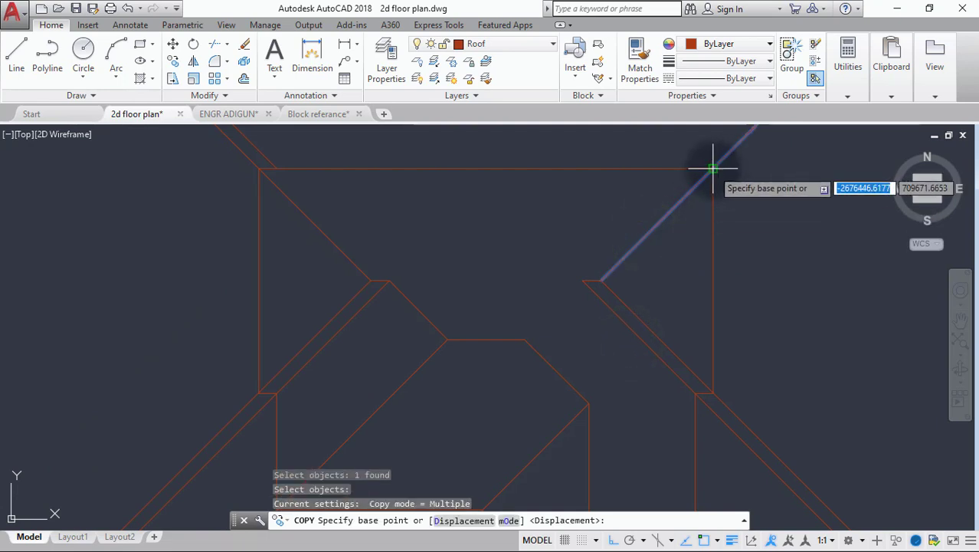
{"action": "left_click", "coordinate": [712, 168]}
{"action": "left_click", "coordinate": [581, 277]}
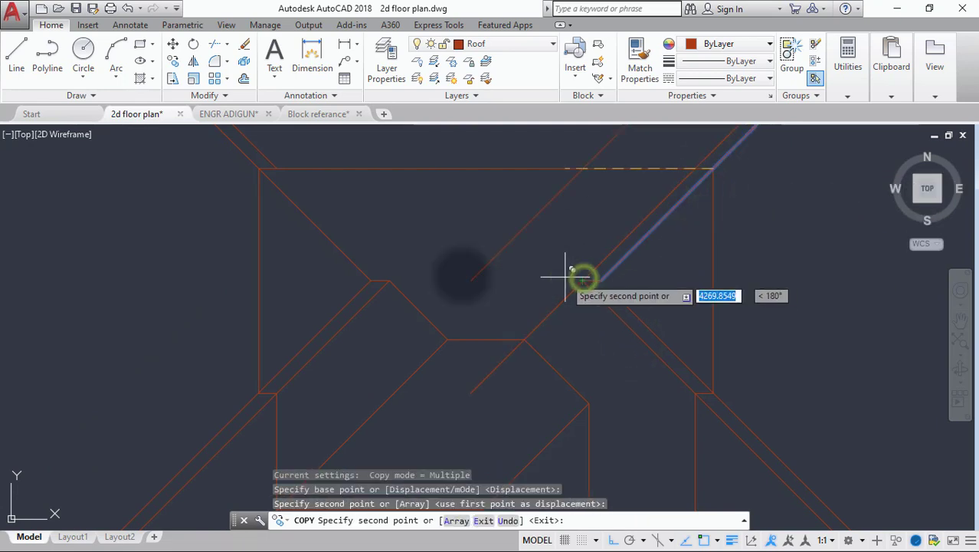
{"action": "key", "text": "Escape"}
Trim the copied northeast diagonal below the central ridge and between the east ridge's west end and the north eaves line
{"action": "scroll", "coordinate": [516, 338], "scroll_direction": "up", "scroll_amount": 2}
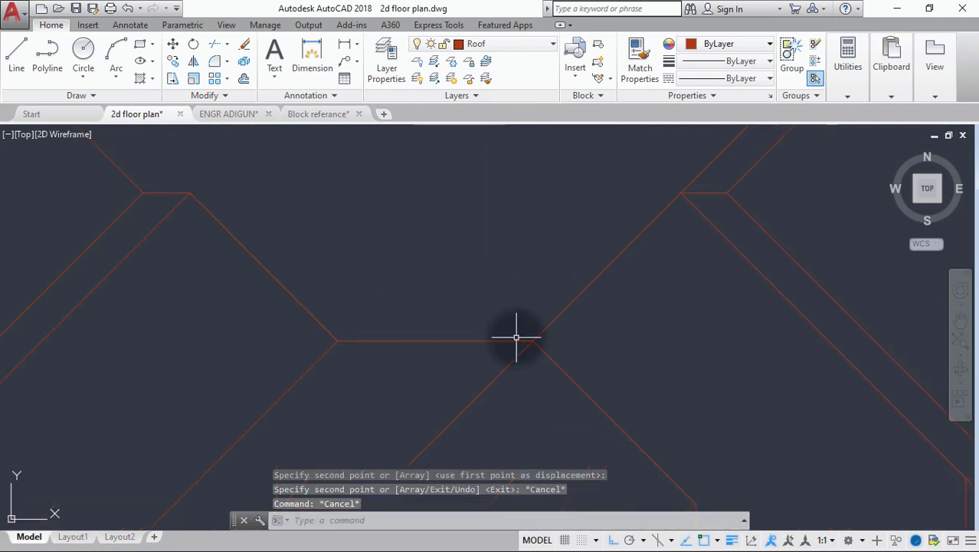
{"action": "scroll", "coordinate": [538, 346], "scroll_direction": "down", "scroll_amount": 3}
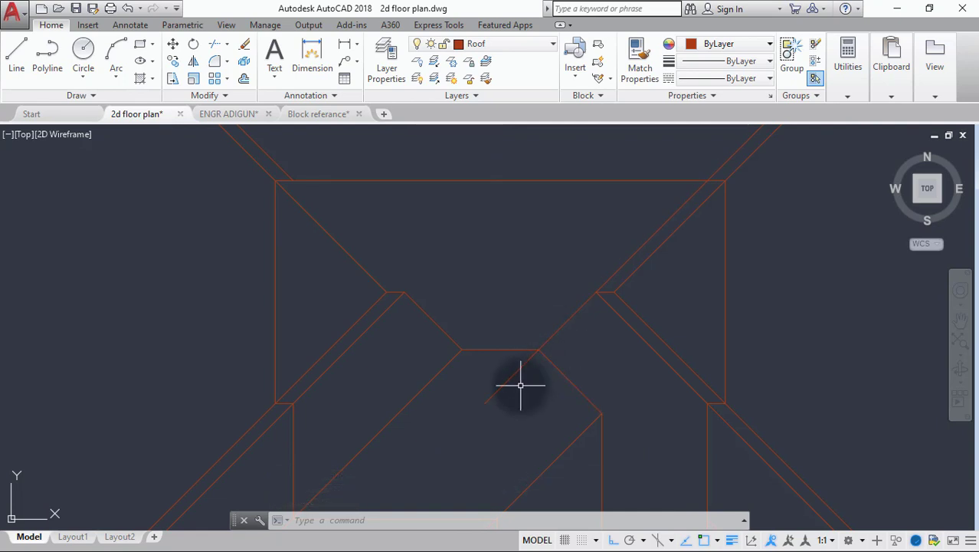
{"action": "key", "text": "Return"}
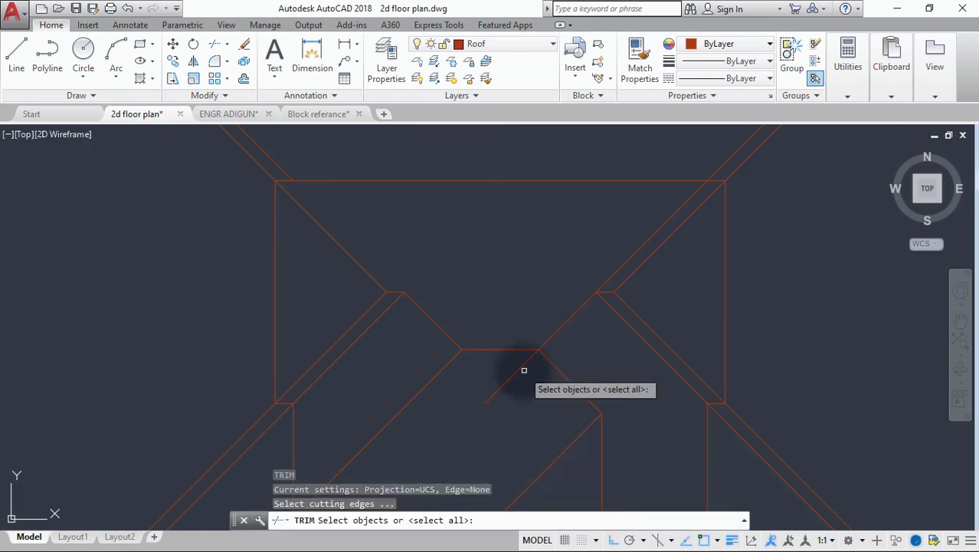
{"action": "key", "text": "Return"}
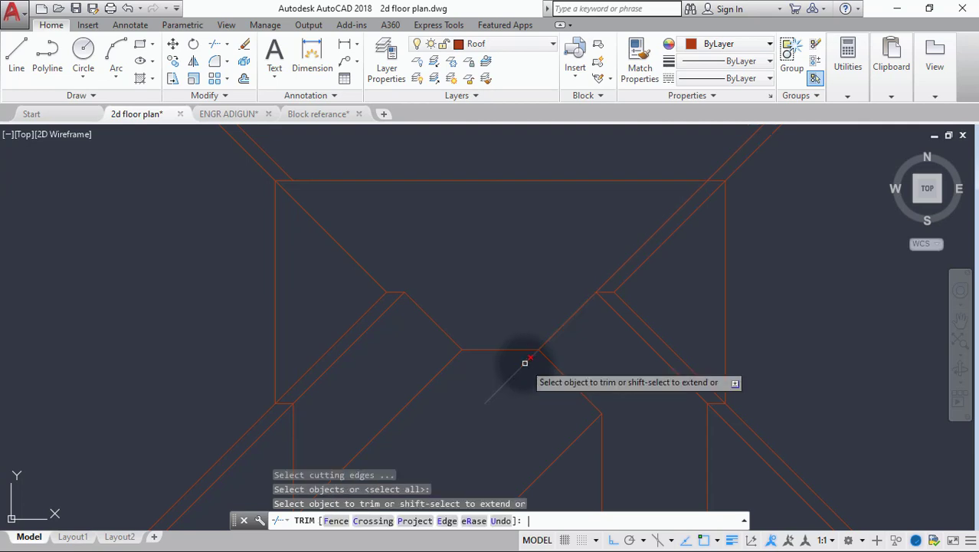
{"action": "left_click", "coordinate": [525, 362]}
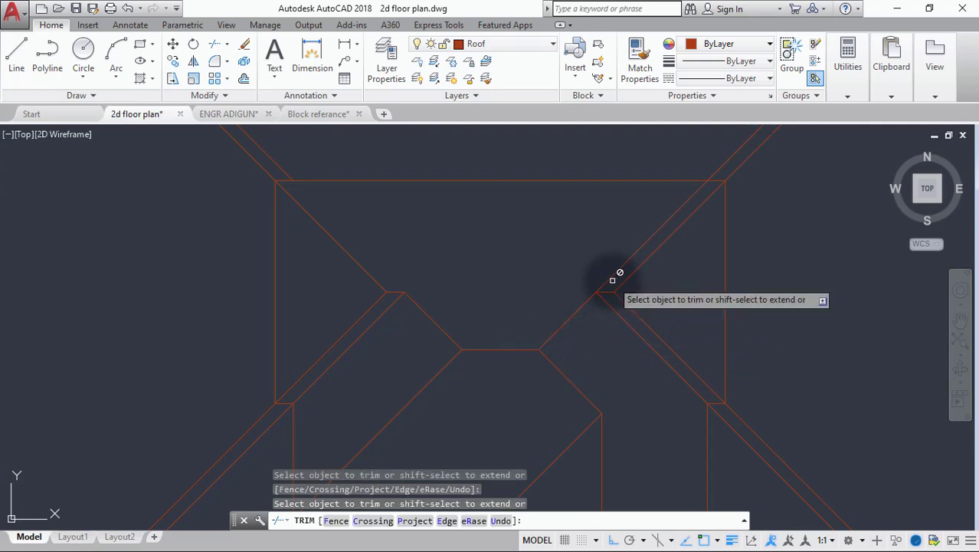
{"action": "left_click", "coordinate": [602, 283]}
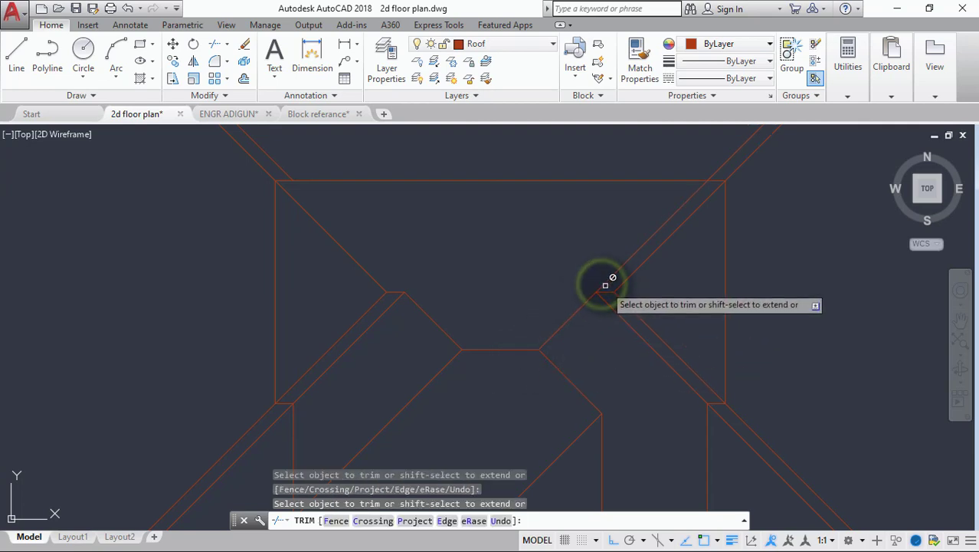
{"action": "right_click", "coordinate": [542, 291]}
{"action": "scroll", "coordinate": [542, 295], "scroll_direction": "down", "scroll_amount": 5}
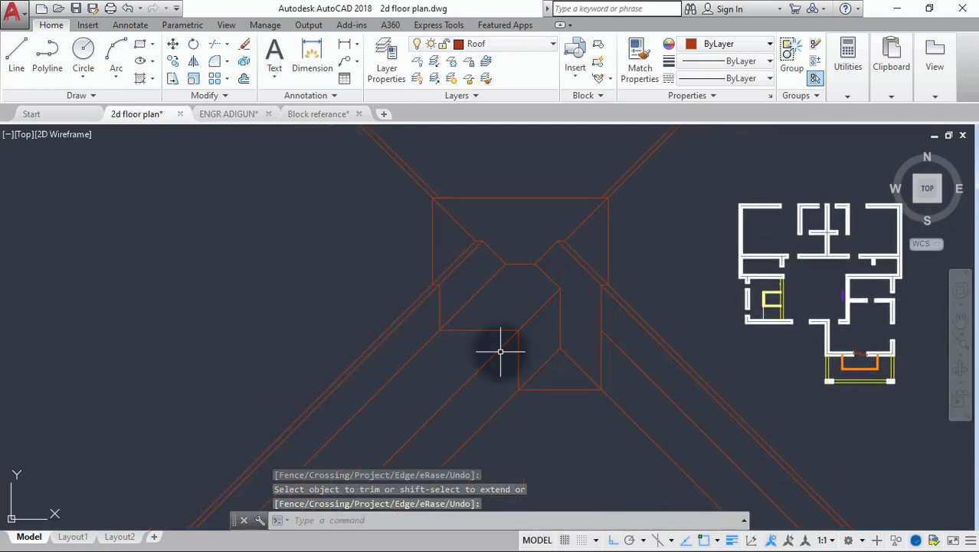
Trim the diagonals on the roof's southwest and southeast sides where they run beyond the eaves outline, using the outline as cutting edge
{"action": "type", "text": "tr"}
{"action": "key", "text": "Return"}
{"action": "left_click", "coordinate": [491, 320]}
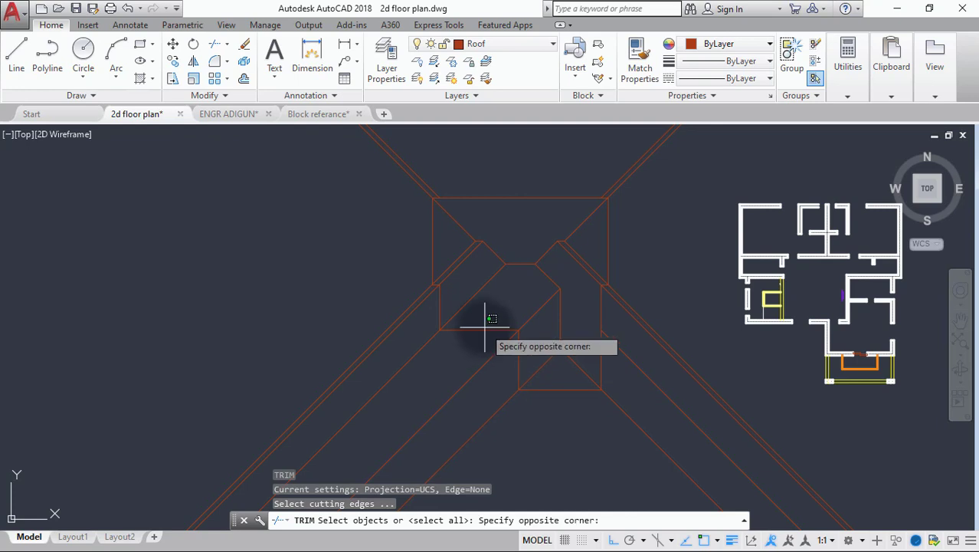
{"action": "left_click", "coordinate": [472, 332]}
{"action": "key", "text": "Return"}
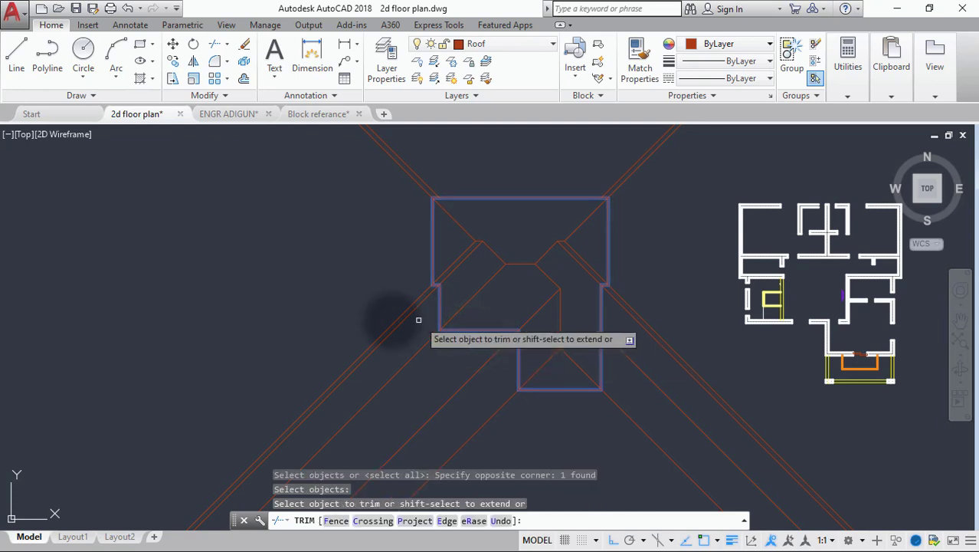
{"action": "left_click", "coordinate": [398, 297]}
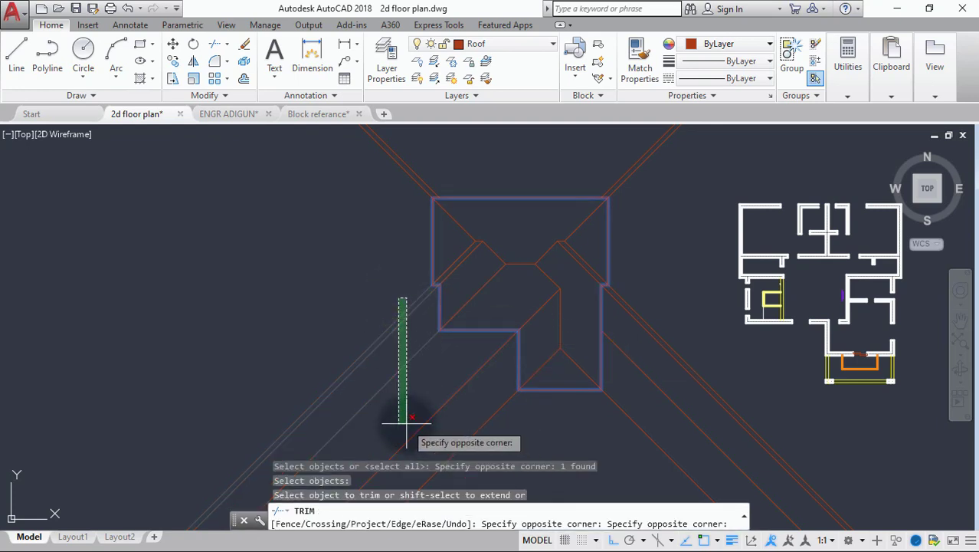
{"action": "left_click", "coordinate": [406, 425]}
{"action": "left_click", "coordinate": [506, 442]}
{"action": "left_click", "coordinate": [407, 402]}
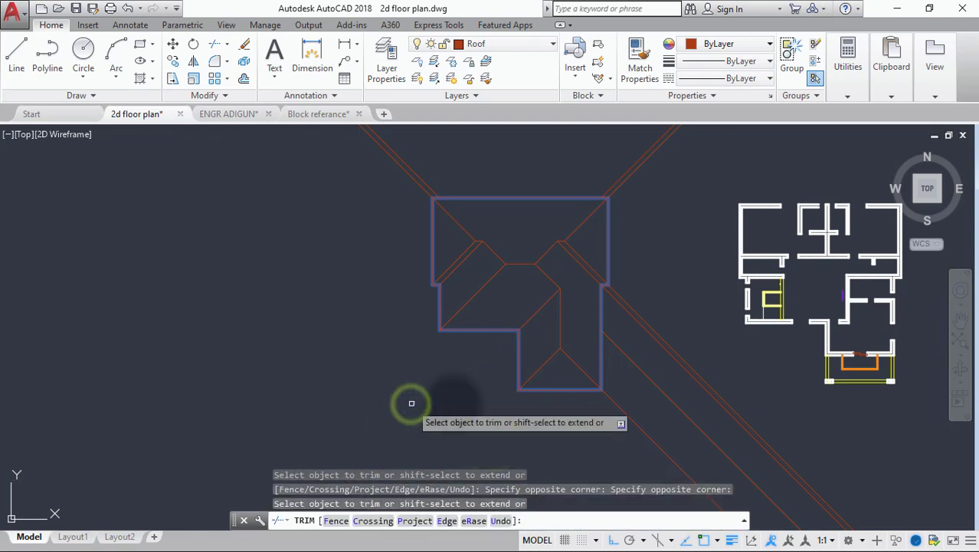
{"action": "left_click", "coordinate": [676, 302]}
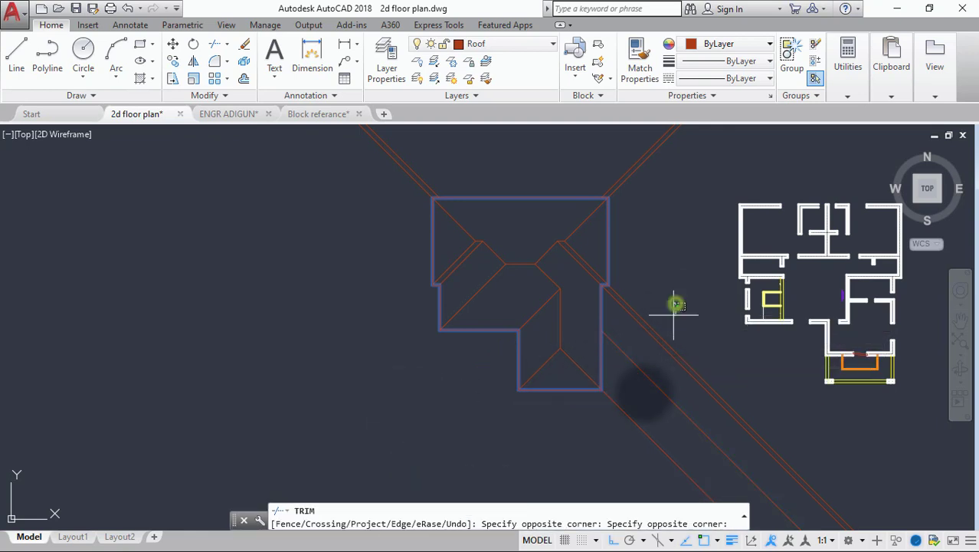
{"action": "left_click", "coordinate": [632, 439]}
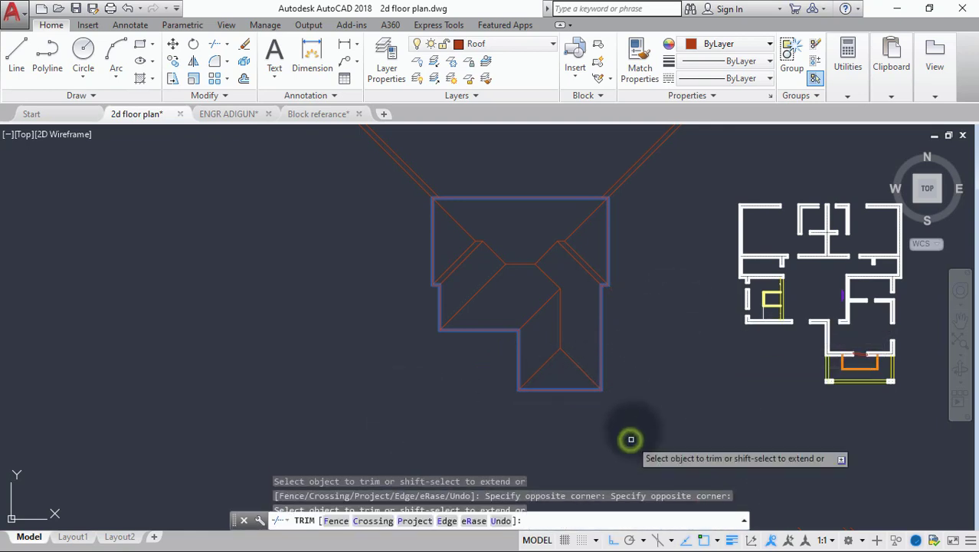
Trim the diagonals extending beyond the northeast and northwest corners of the eaves outline
{"action": "left_click", "coordinate": [634, 158]}
{"action": "left_click", "coordinate": [636, 181]}
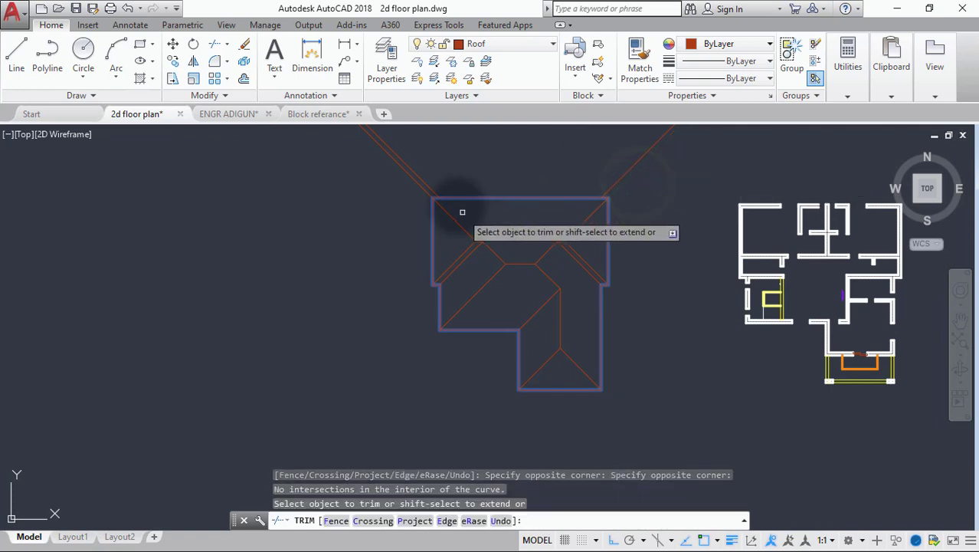
{"action": "left_click", "coordinate": [426, 155]}
{"action": "left_click", "coordinate": [361, 218]}
{"action": "key", "text": "Return"}
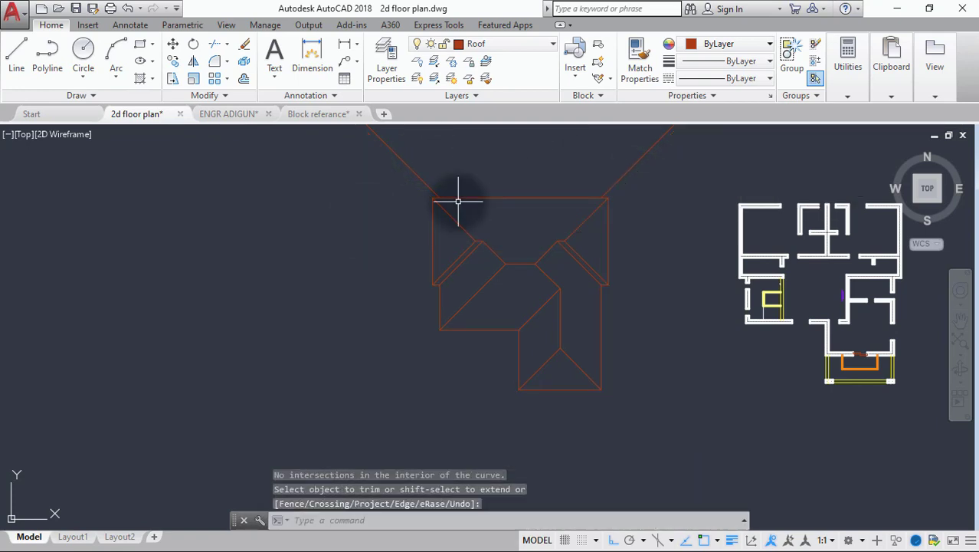
Erase the two leftover diagonal lines north of the roof outline
{"action": "middle_click_drag", "start_coordinate": [454, 200], "coordinate": [464, 251]}
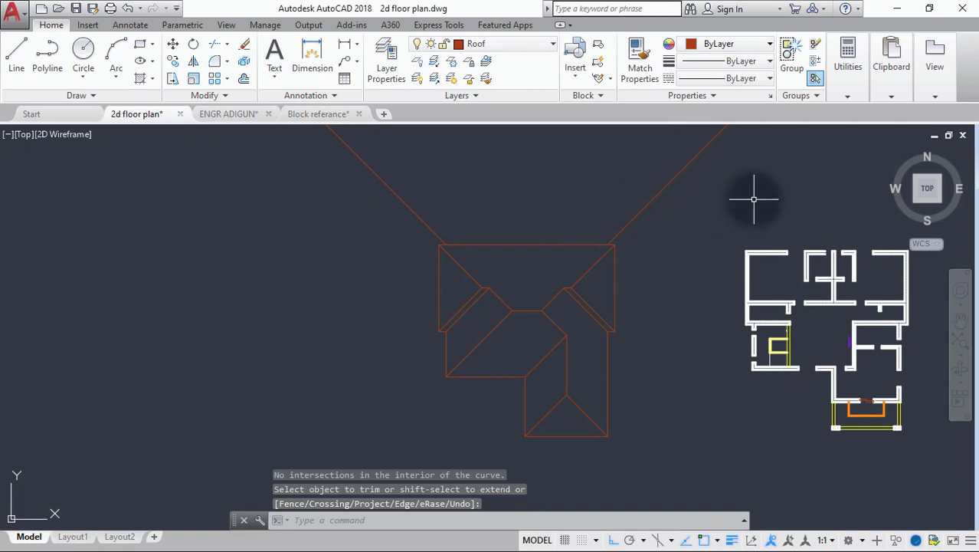
{"action": "left_click", "coordinate": [711, 194]}
{"action": "left_click", "coordinate": [276, 171]}
{"action": "key", "text": "Delete"}
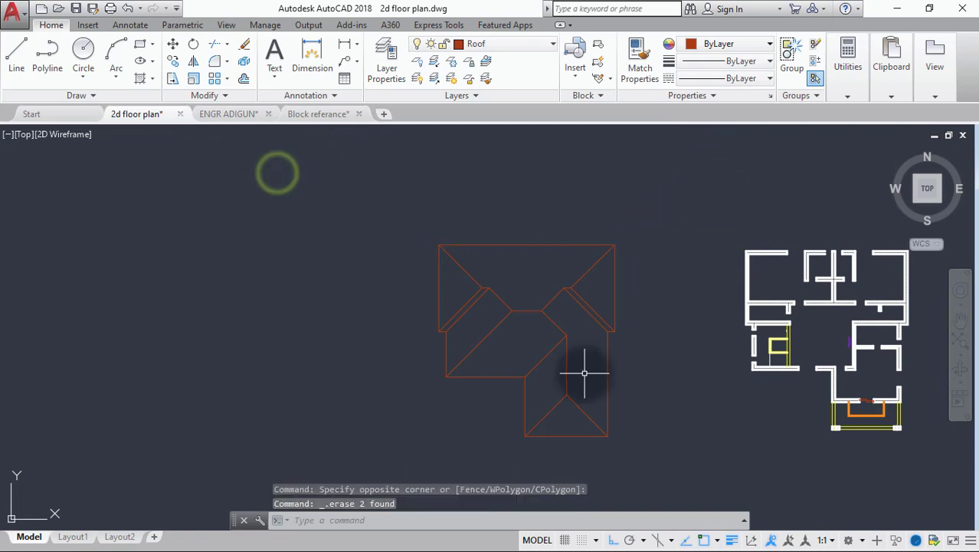
{"action": "scroll", "coordinate": [544, 327], "scroll_direction": "up", "scroll_amount": 6}
{"action": "scroll", "coordinate": [539, 329], "scroll_direction": "down", "scroll_amount": 6}
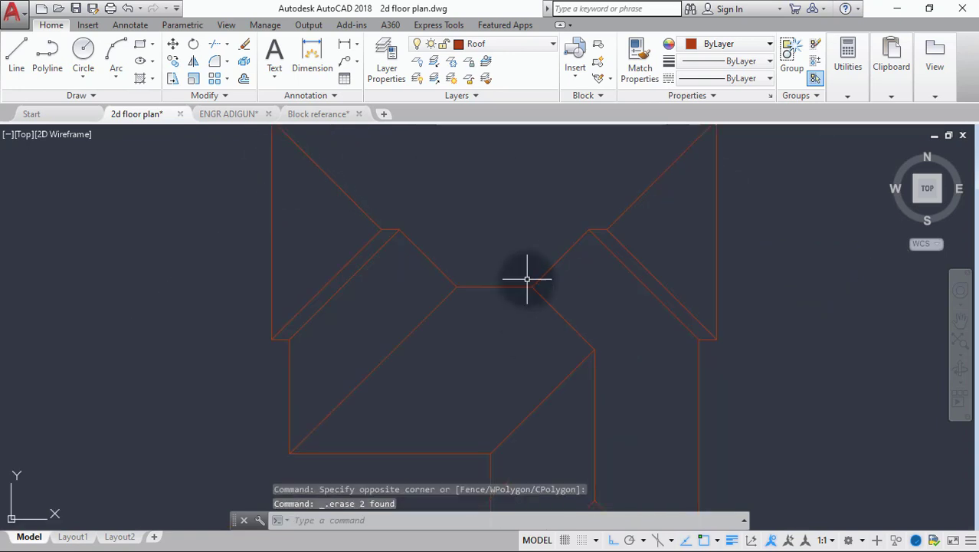